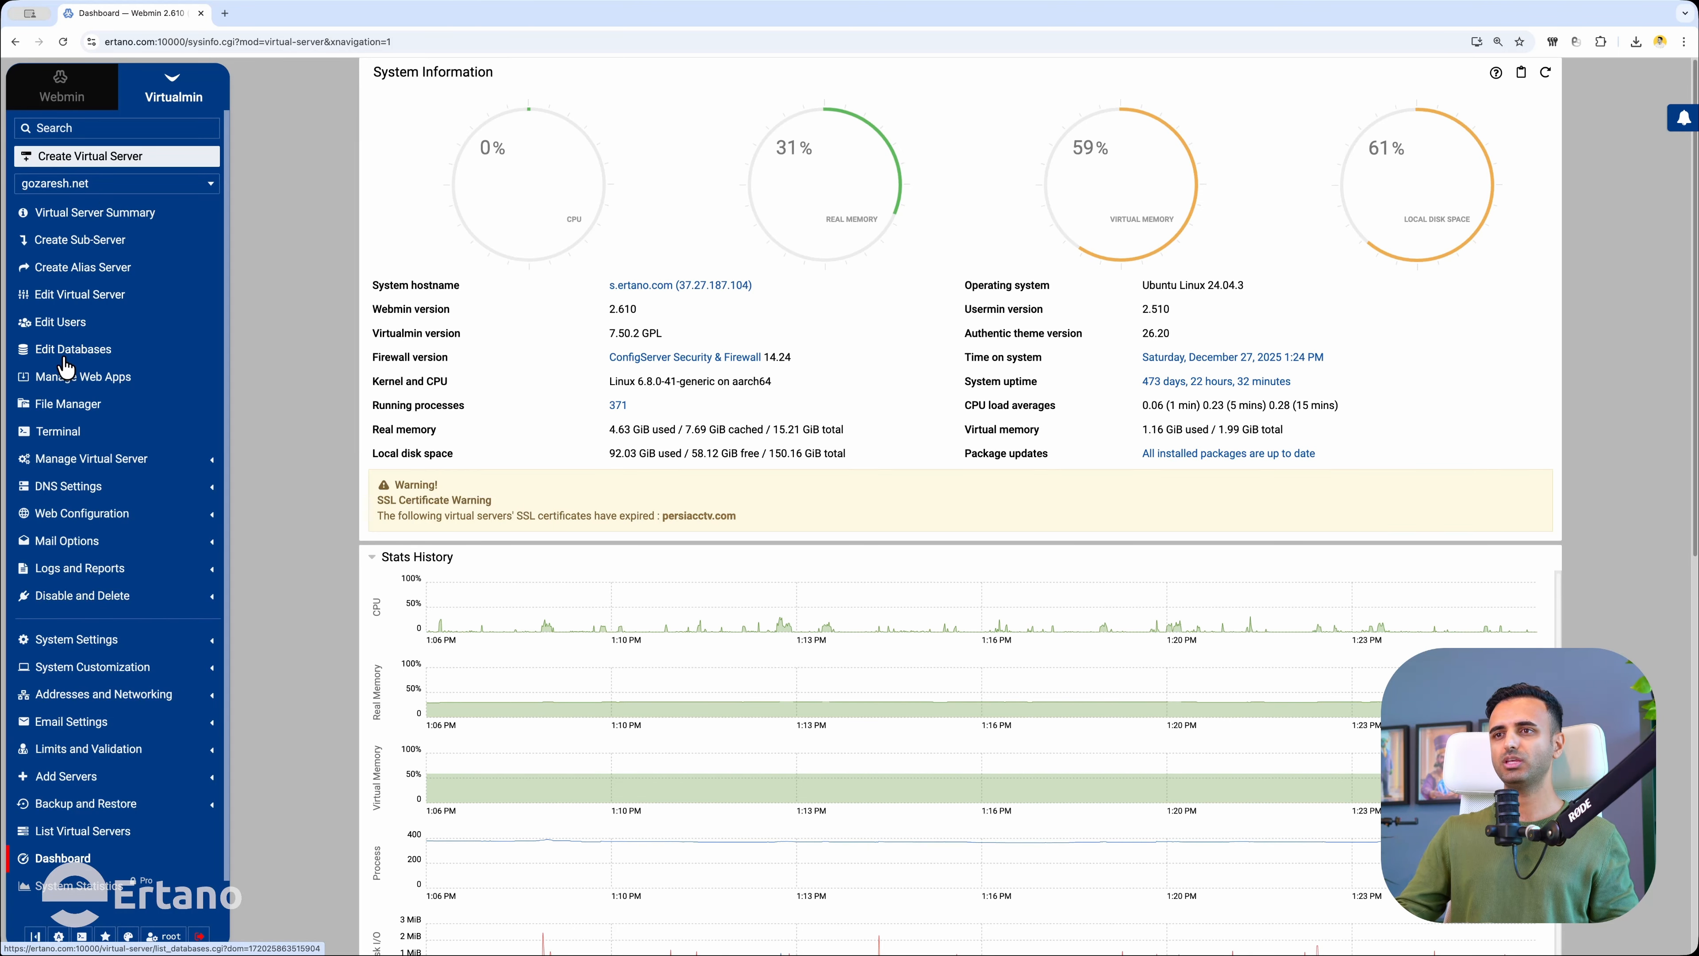
# Choose WordPress version 6.9 from gozaresh.net's web apps and bring up its install options.
pyautogui.click(61, 386)
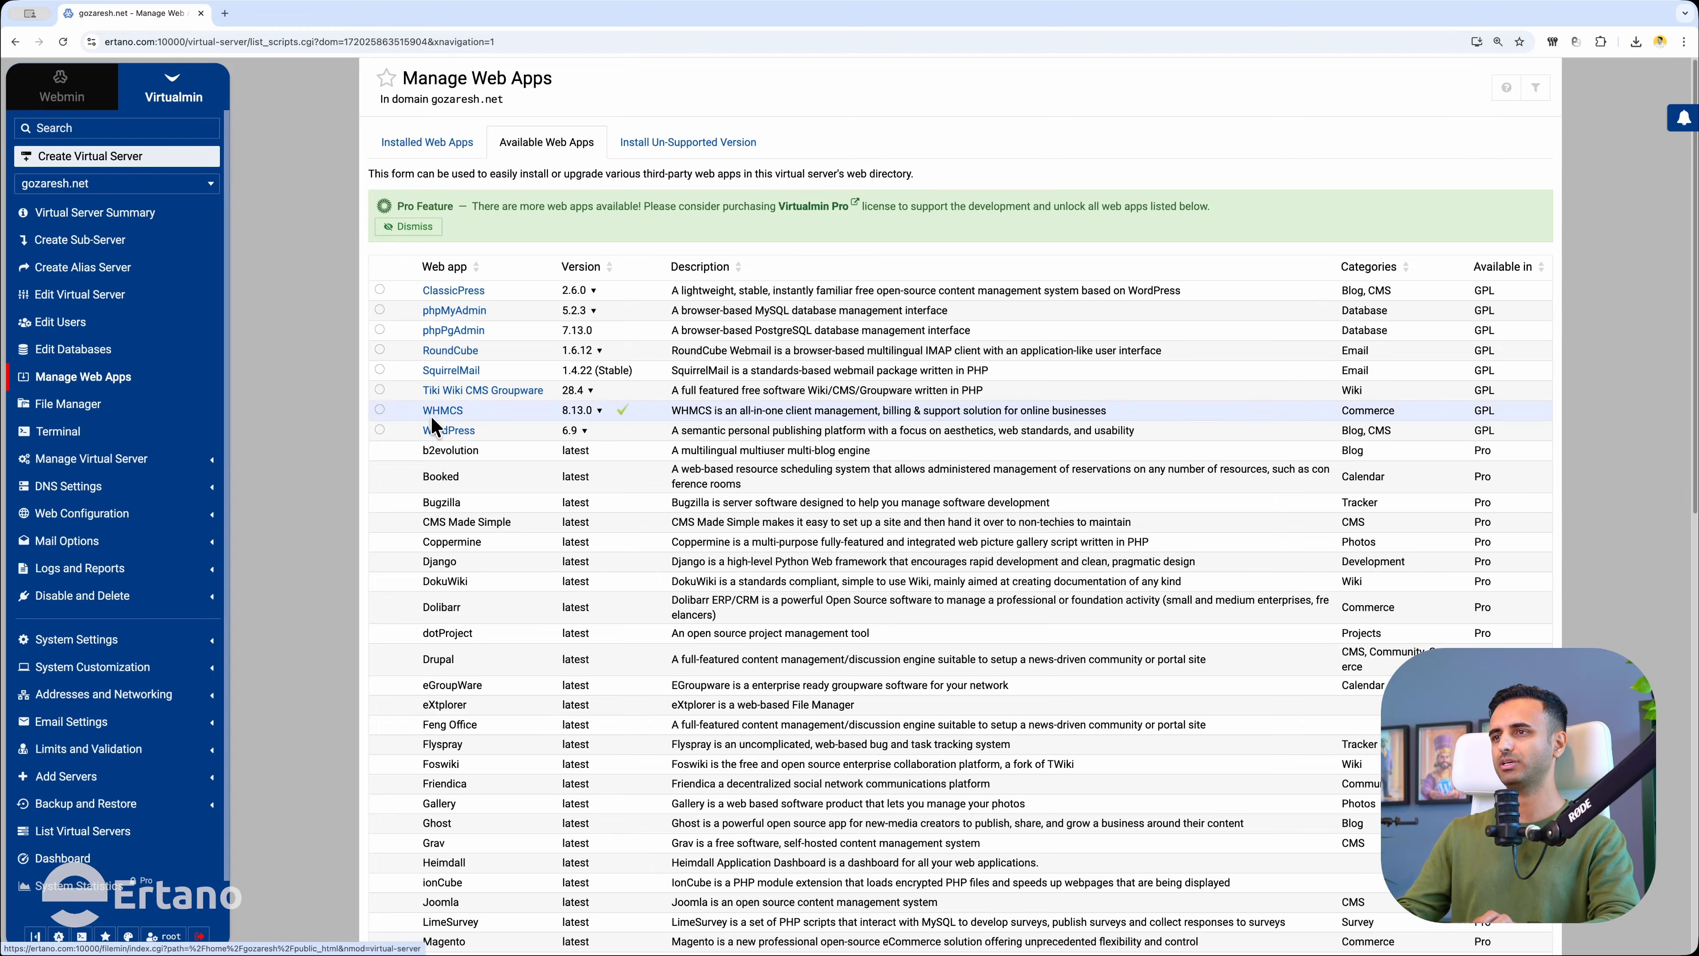
pyautogui.click(379, 430)
pyautogui.click(576, 432)
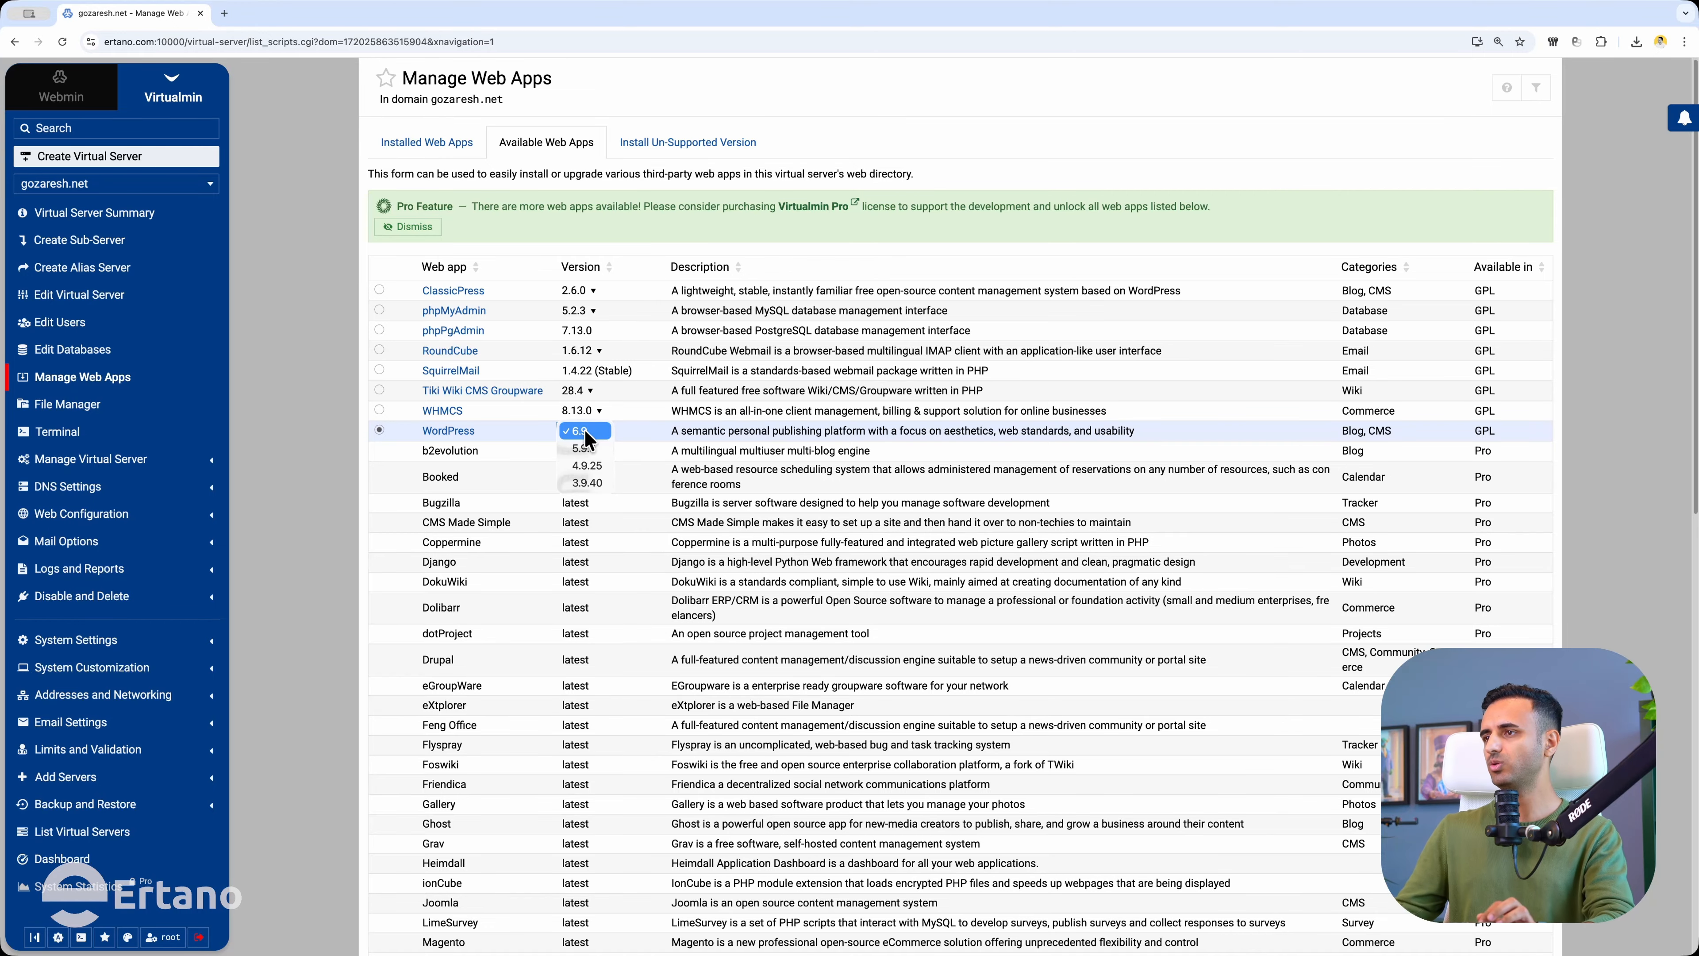
pyautogui.click(586, 432)
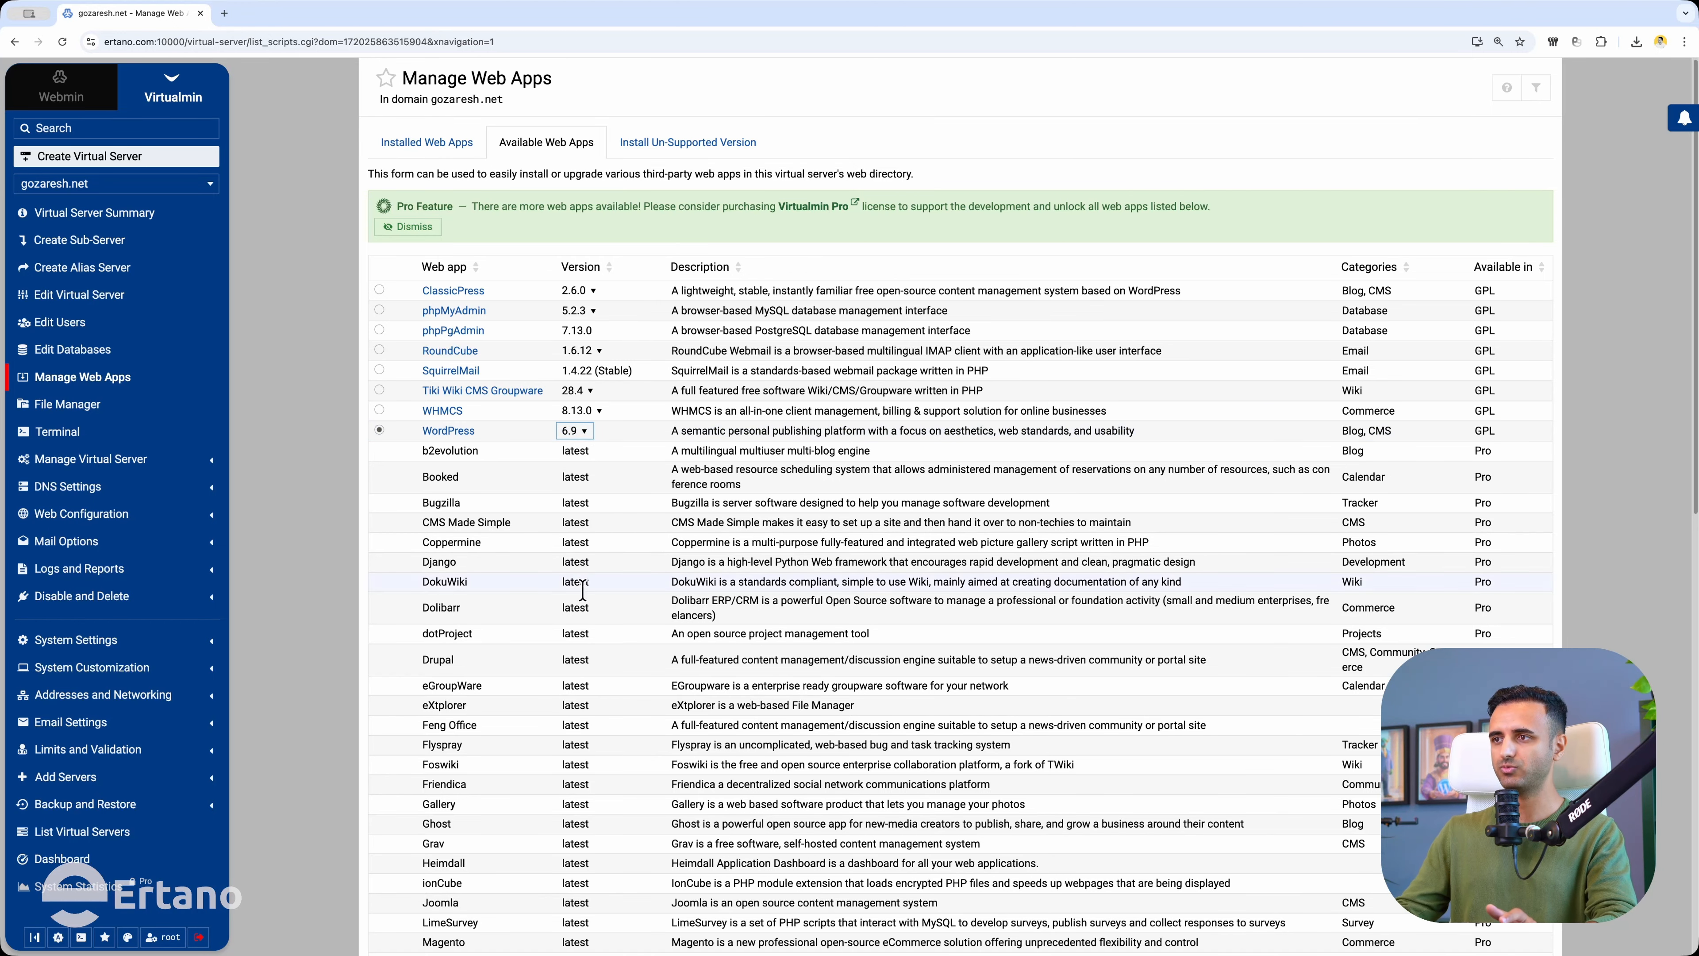
pyautogui.scroll(-12, 492, 851)
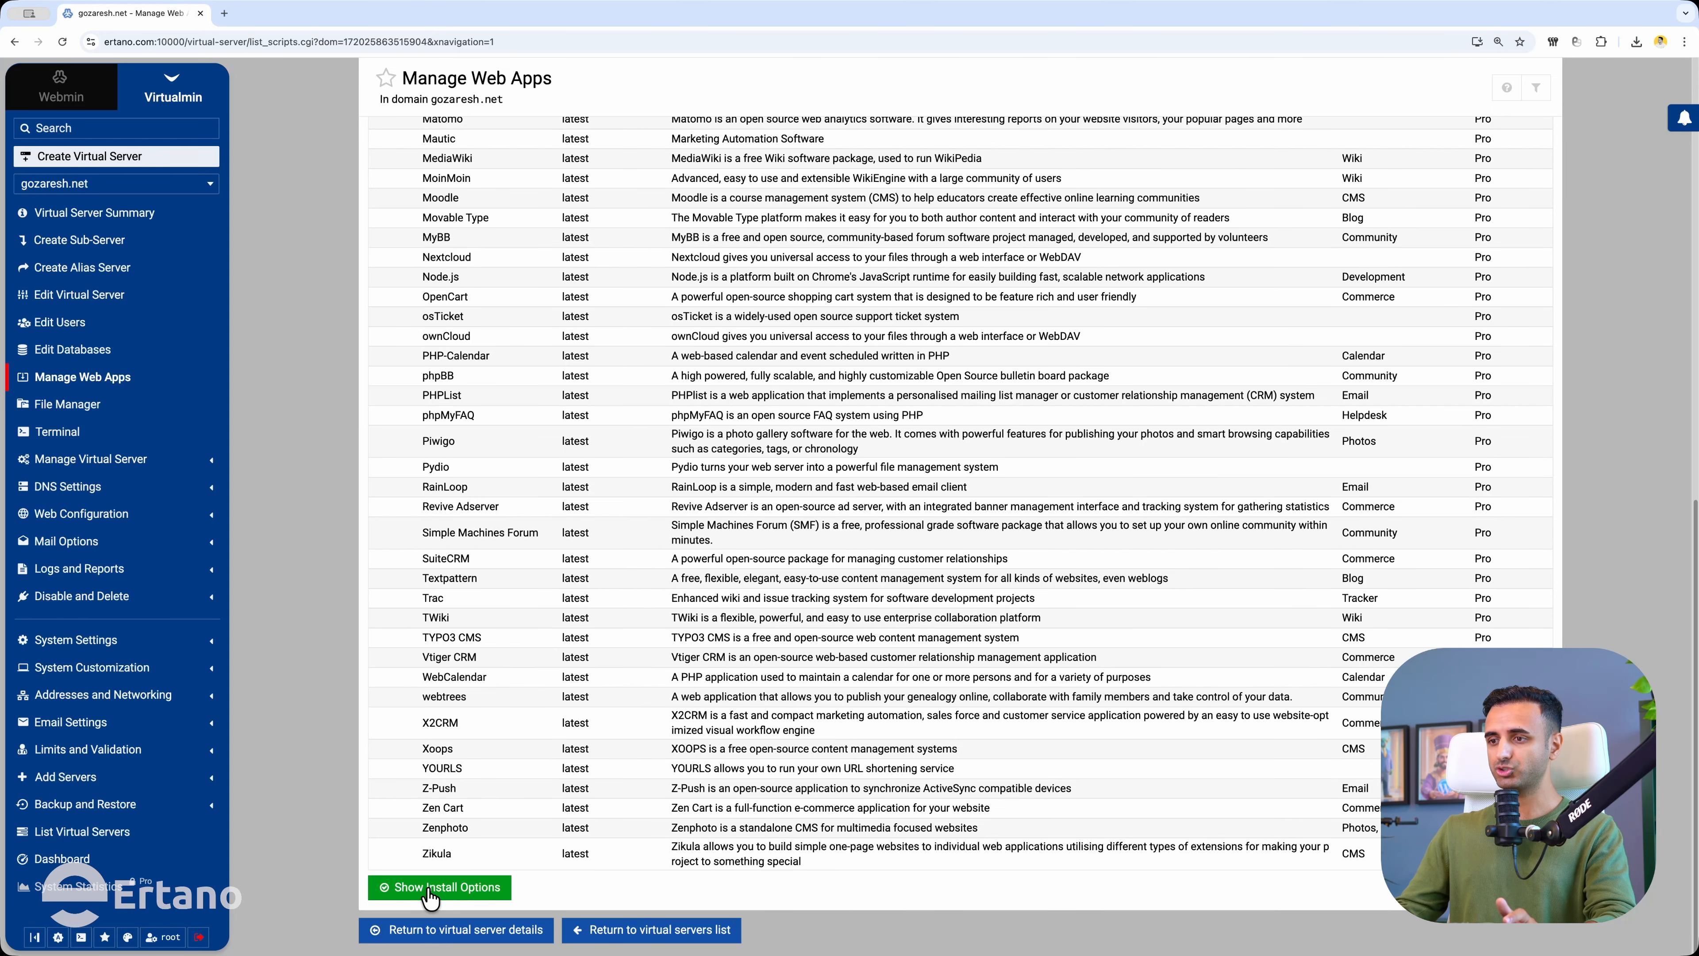
pyautogui.click(429, 890)
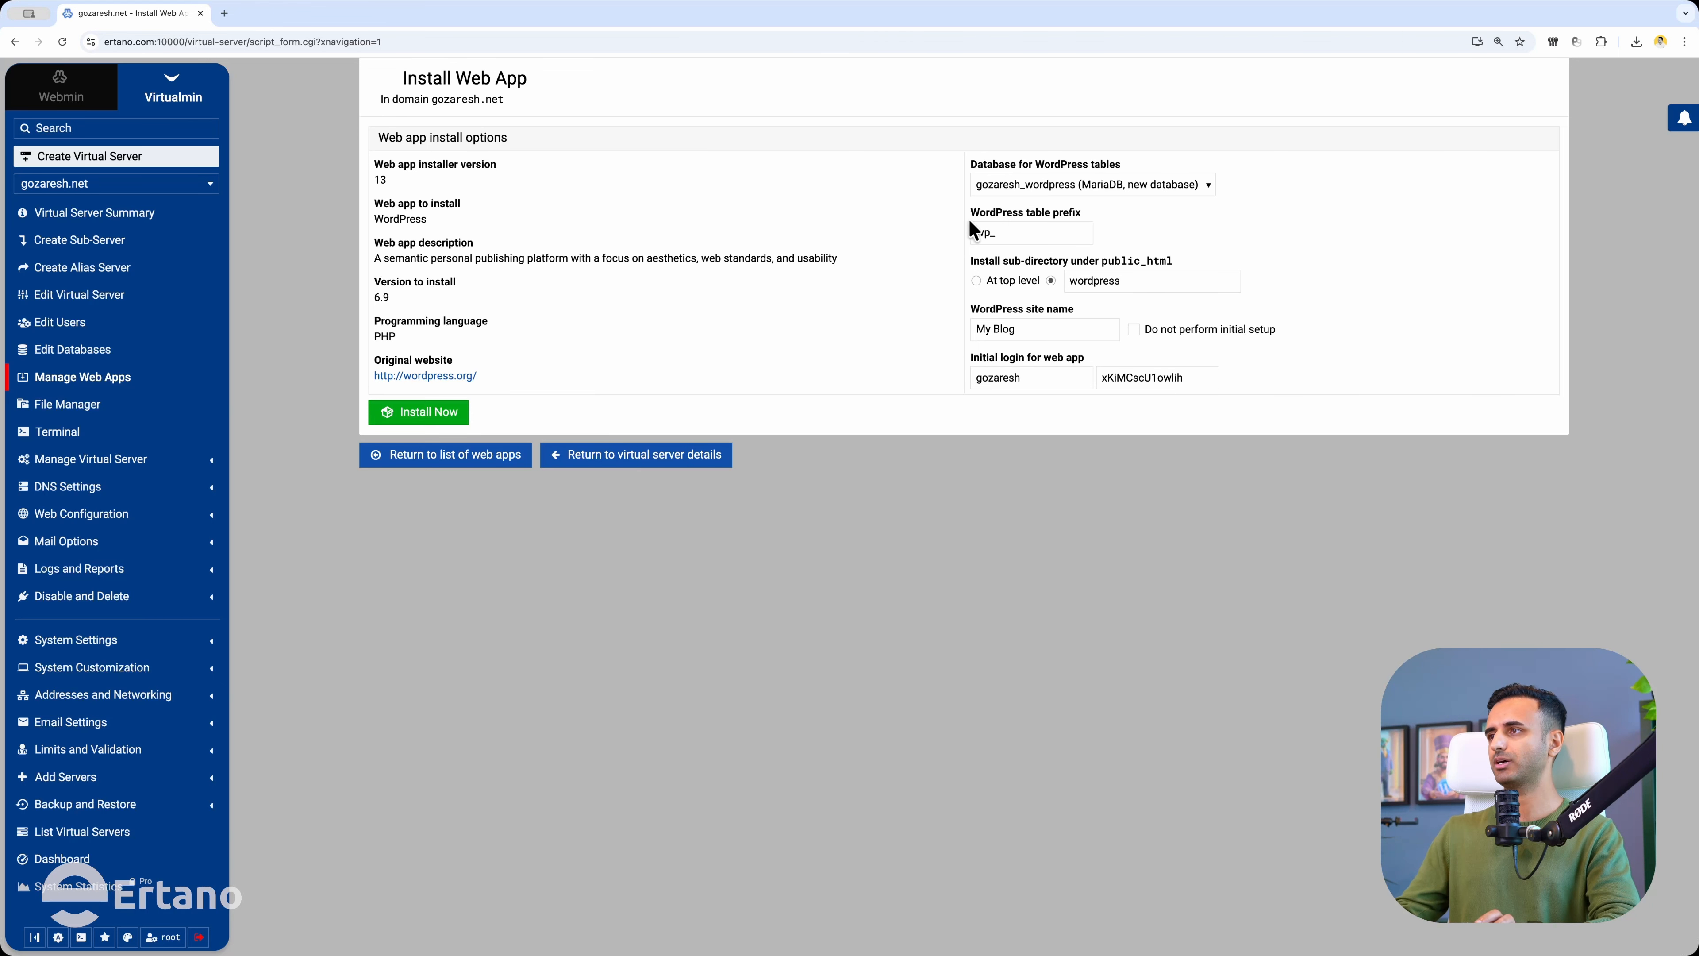
# Keep the new gozaresh_wordpress database and change the table prefix from wp_ to go_.
pyautogui.click(1036, 185)
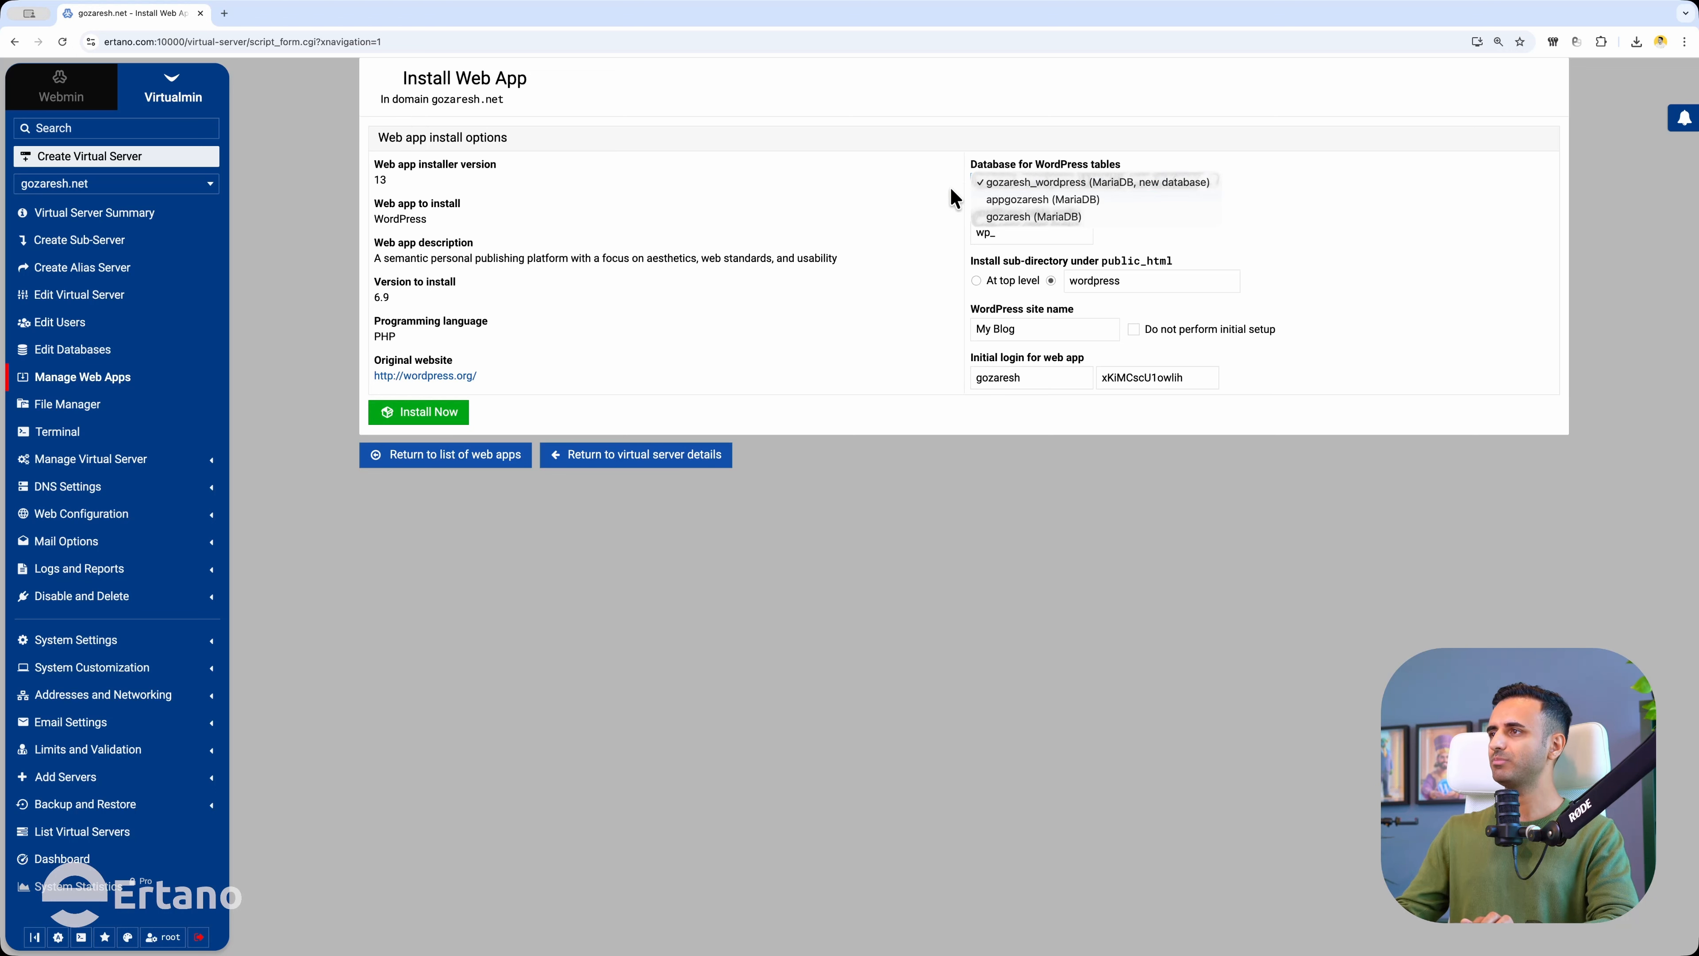
pyautogui.click(922, 191)
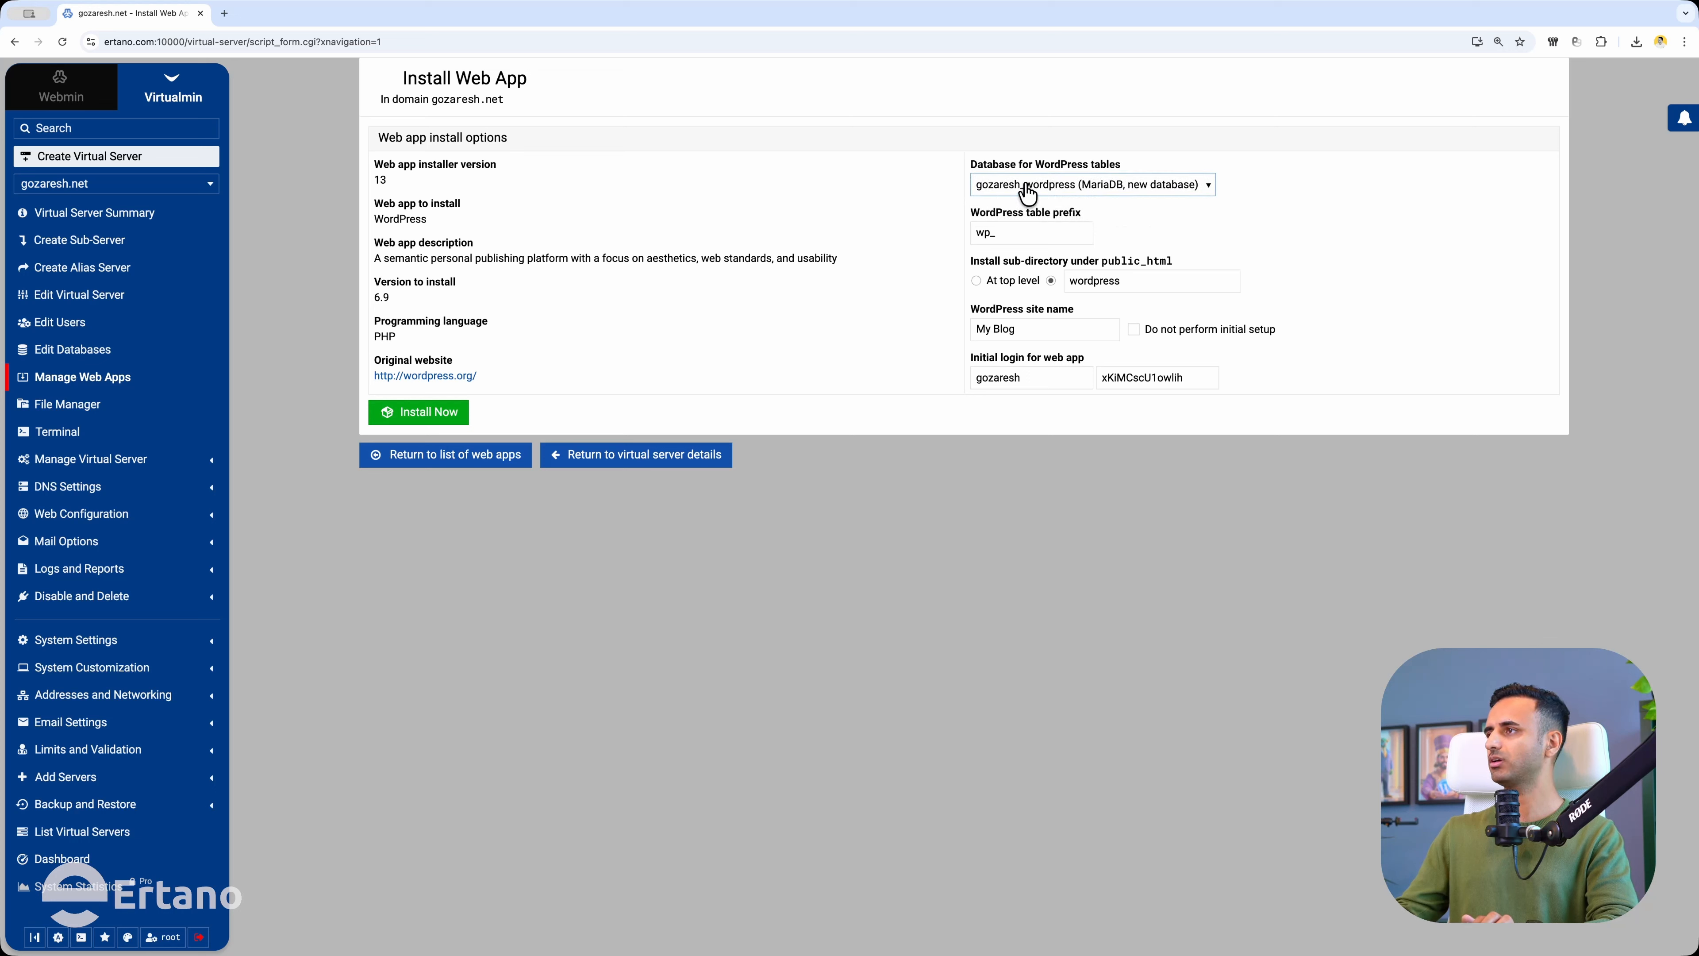
pyautogui.doubleClick(983, 233)
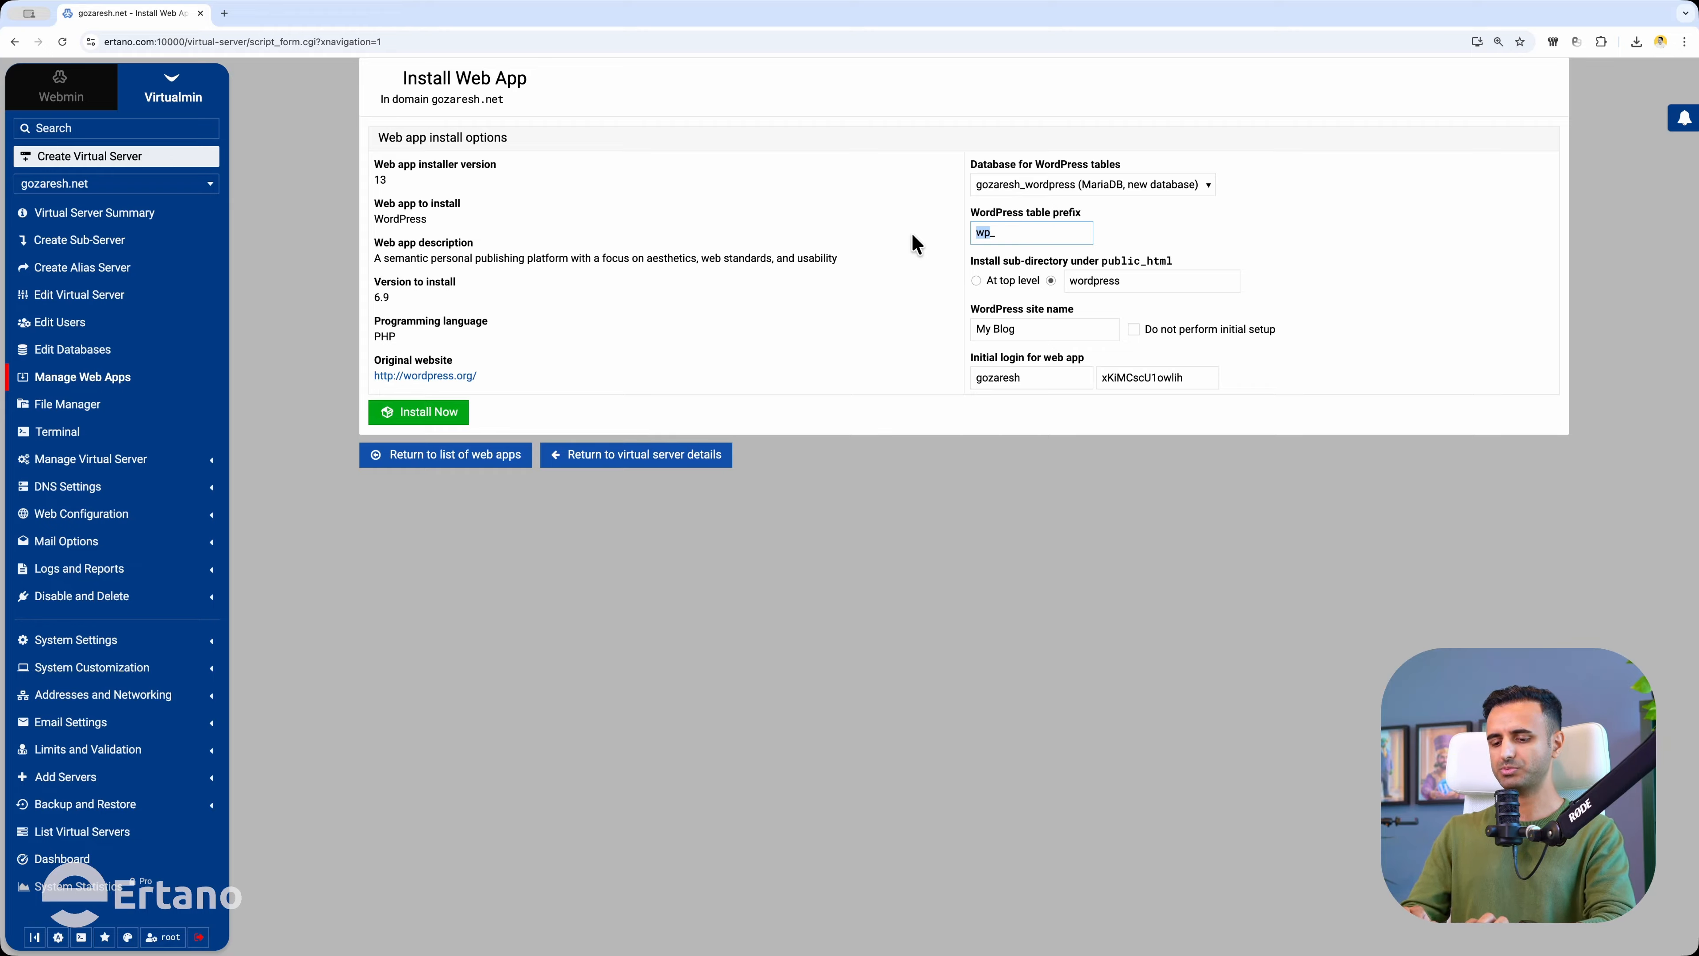
pyautogui.write('go_')
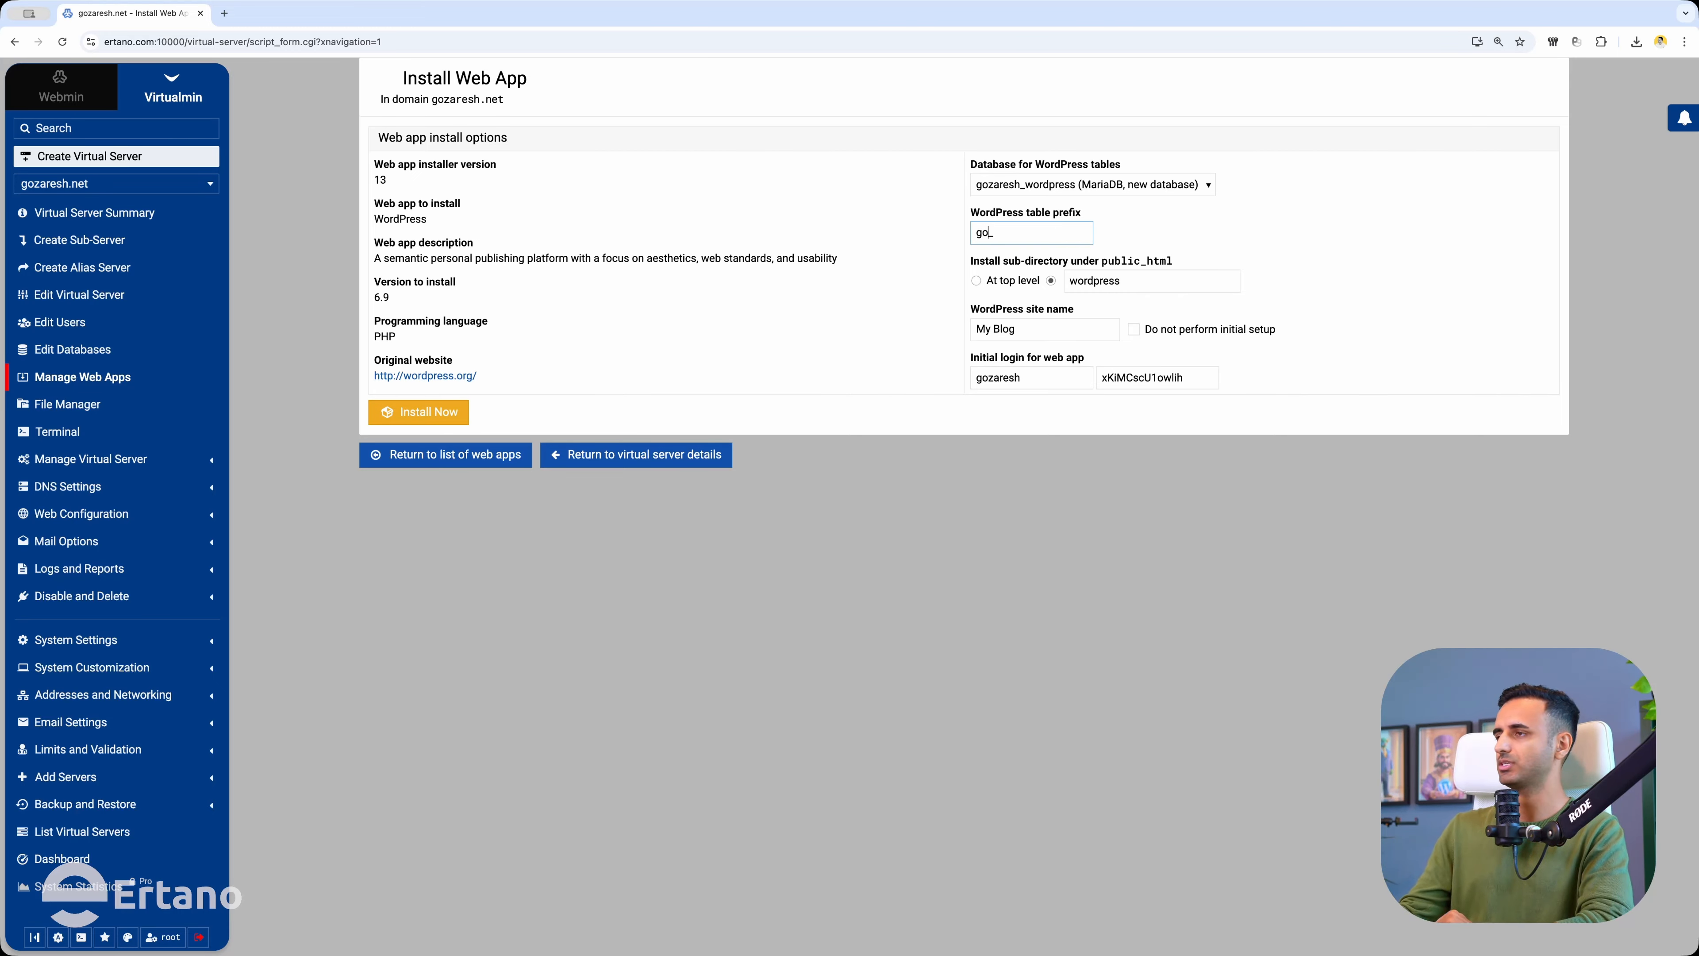
# Install at the top level of public_html, with the sub-directory field changed to rad.
pyautogui.click(1009, 284)
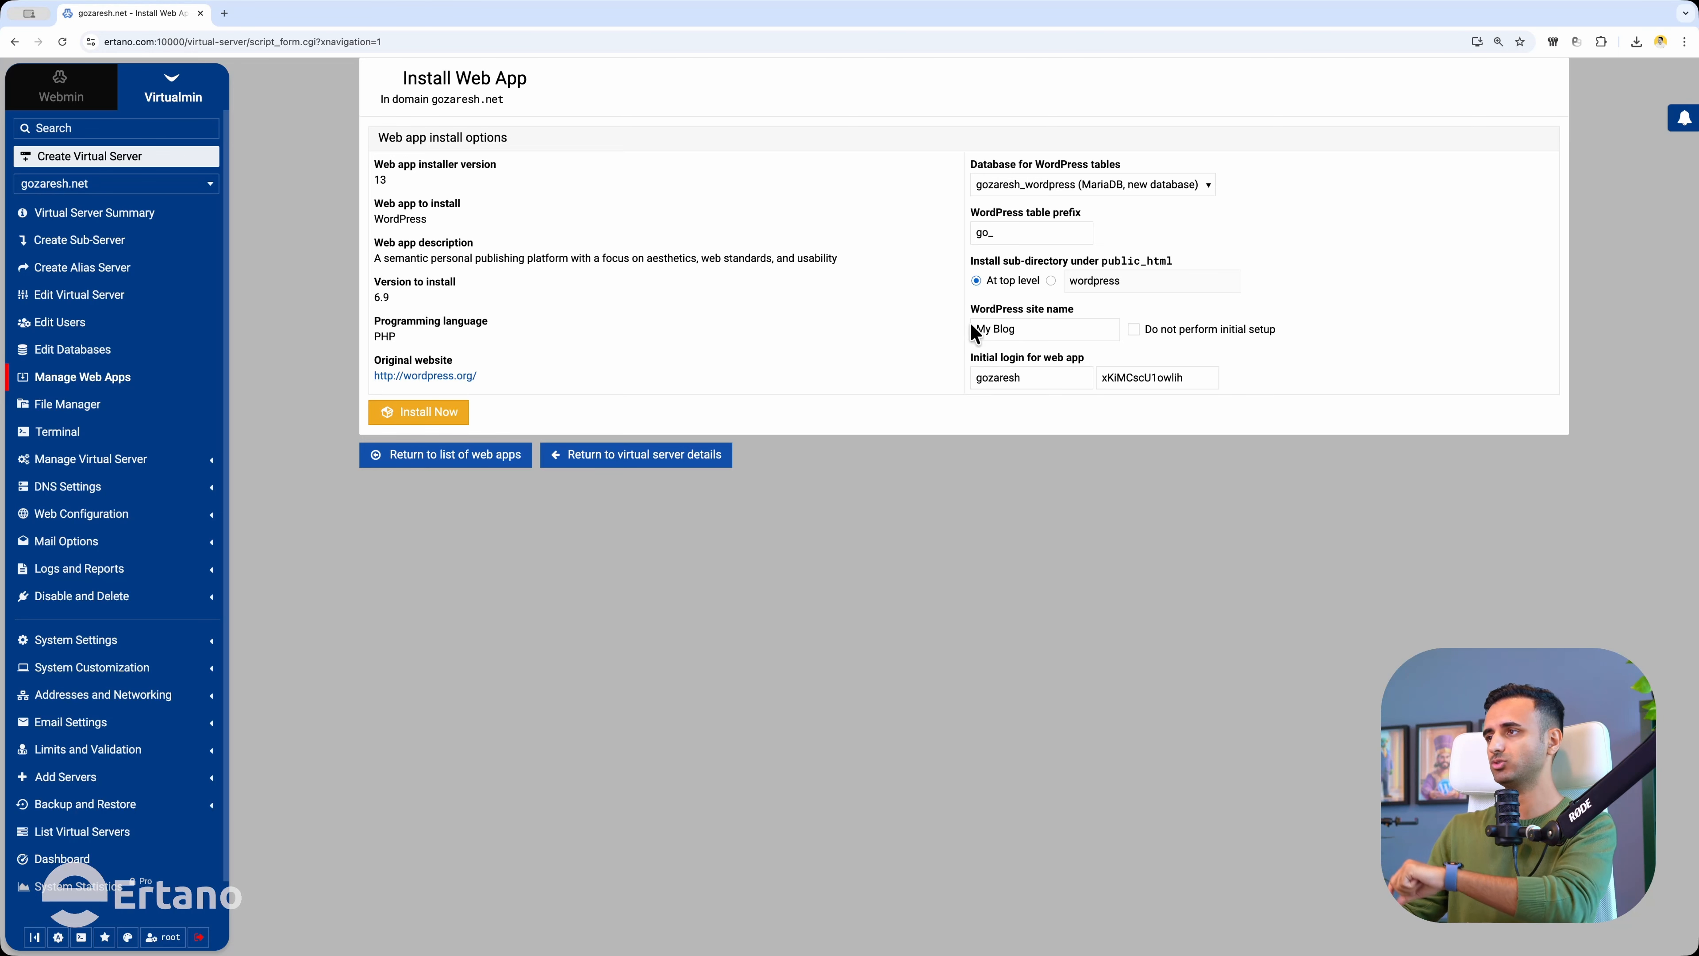
pyautogui.doubleClick(1112, 280)
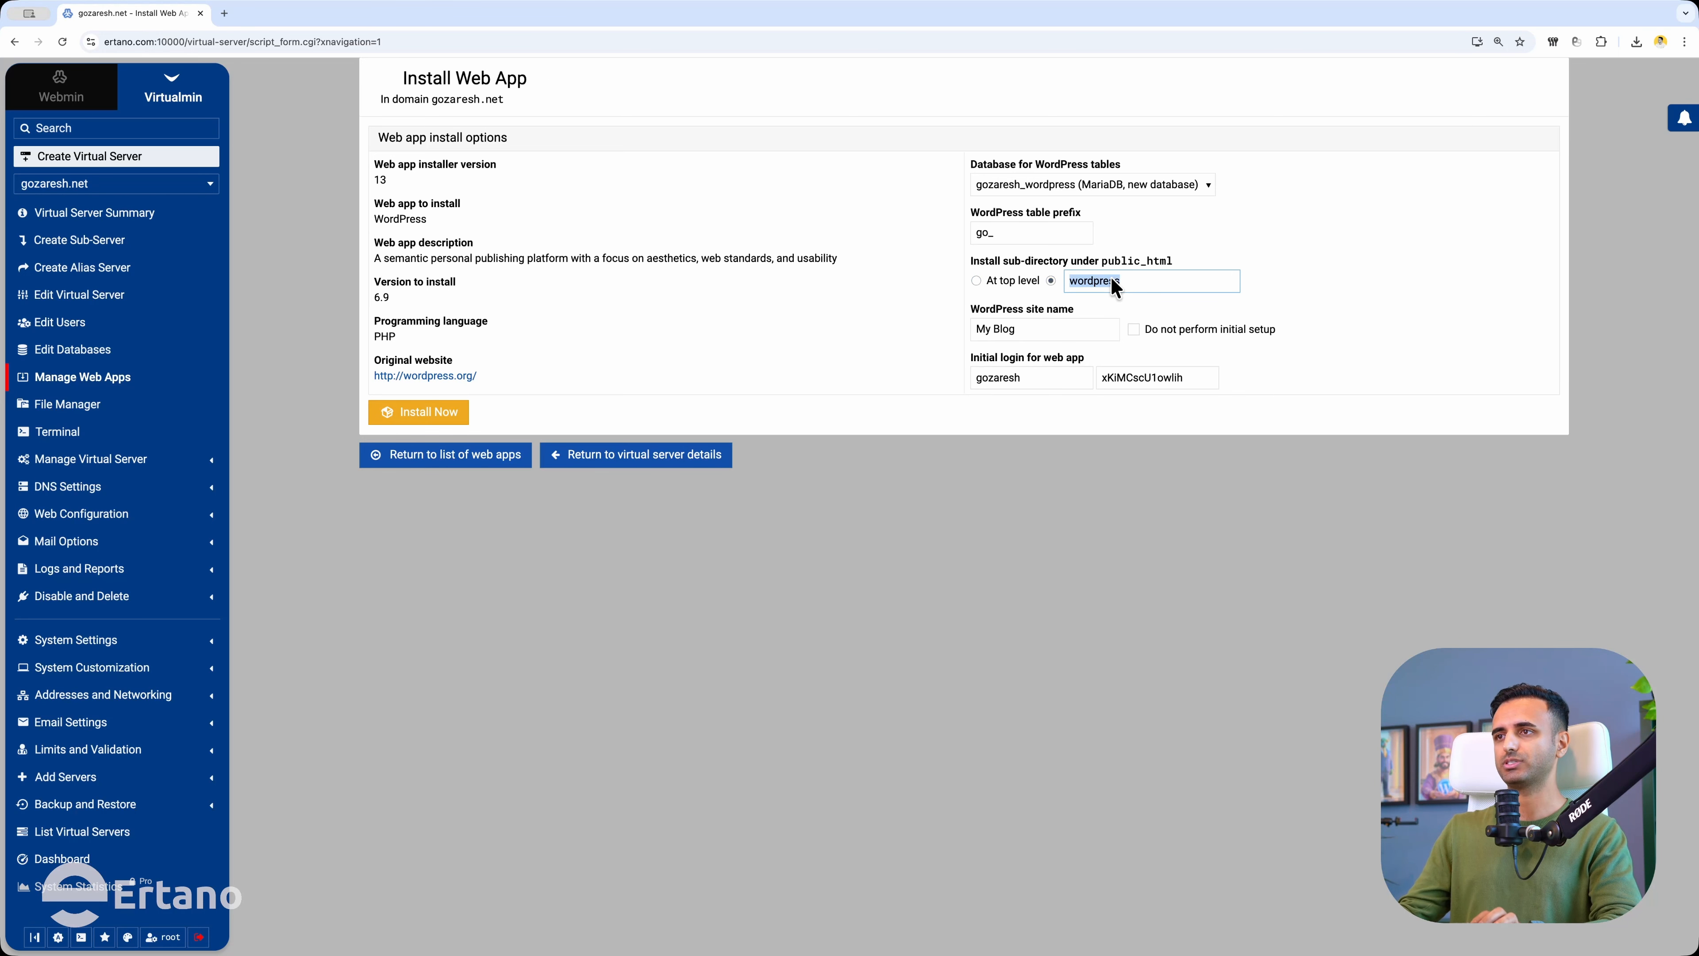
pyautogui.write('rad')
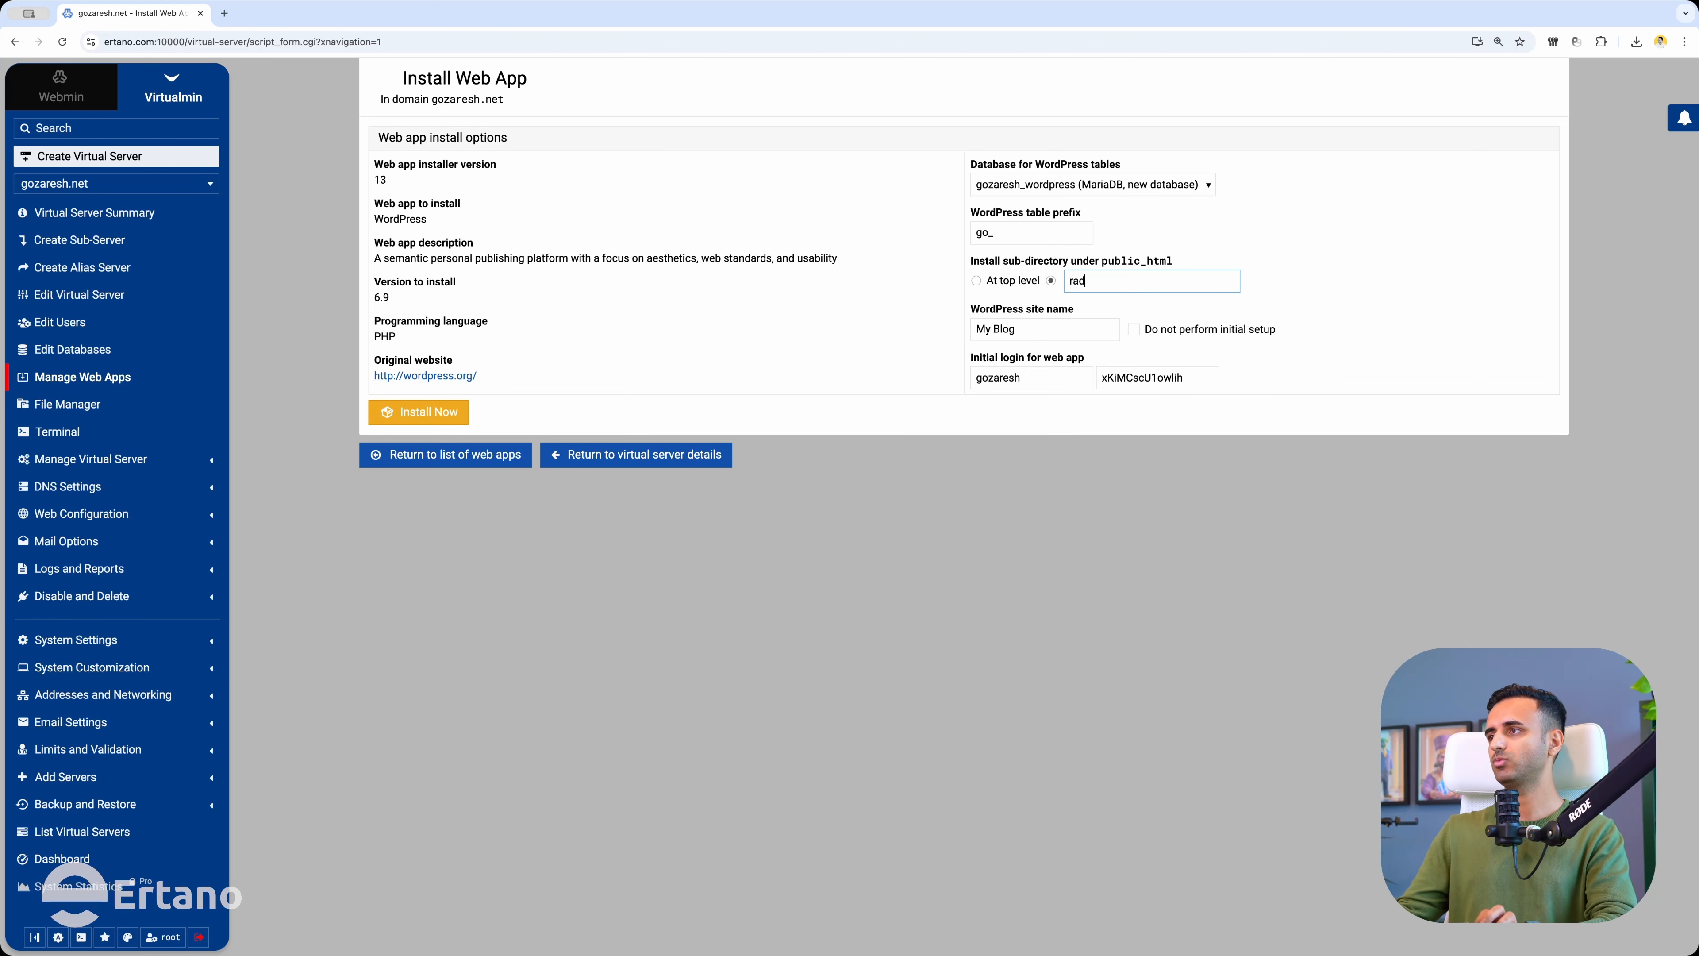
pyautogui.doubleClick(1112, 281)
pyautogui.click(1014, 554)
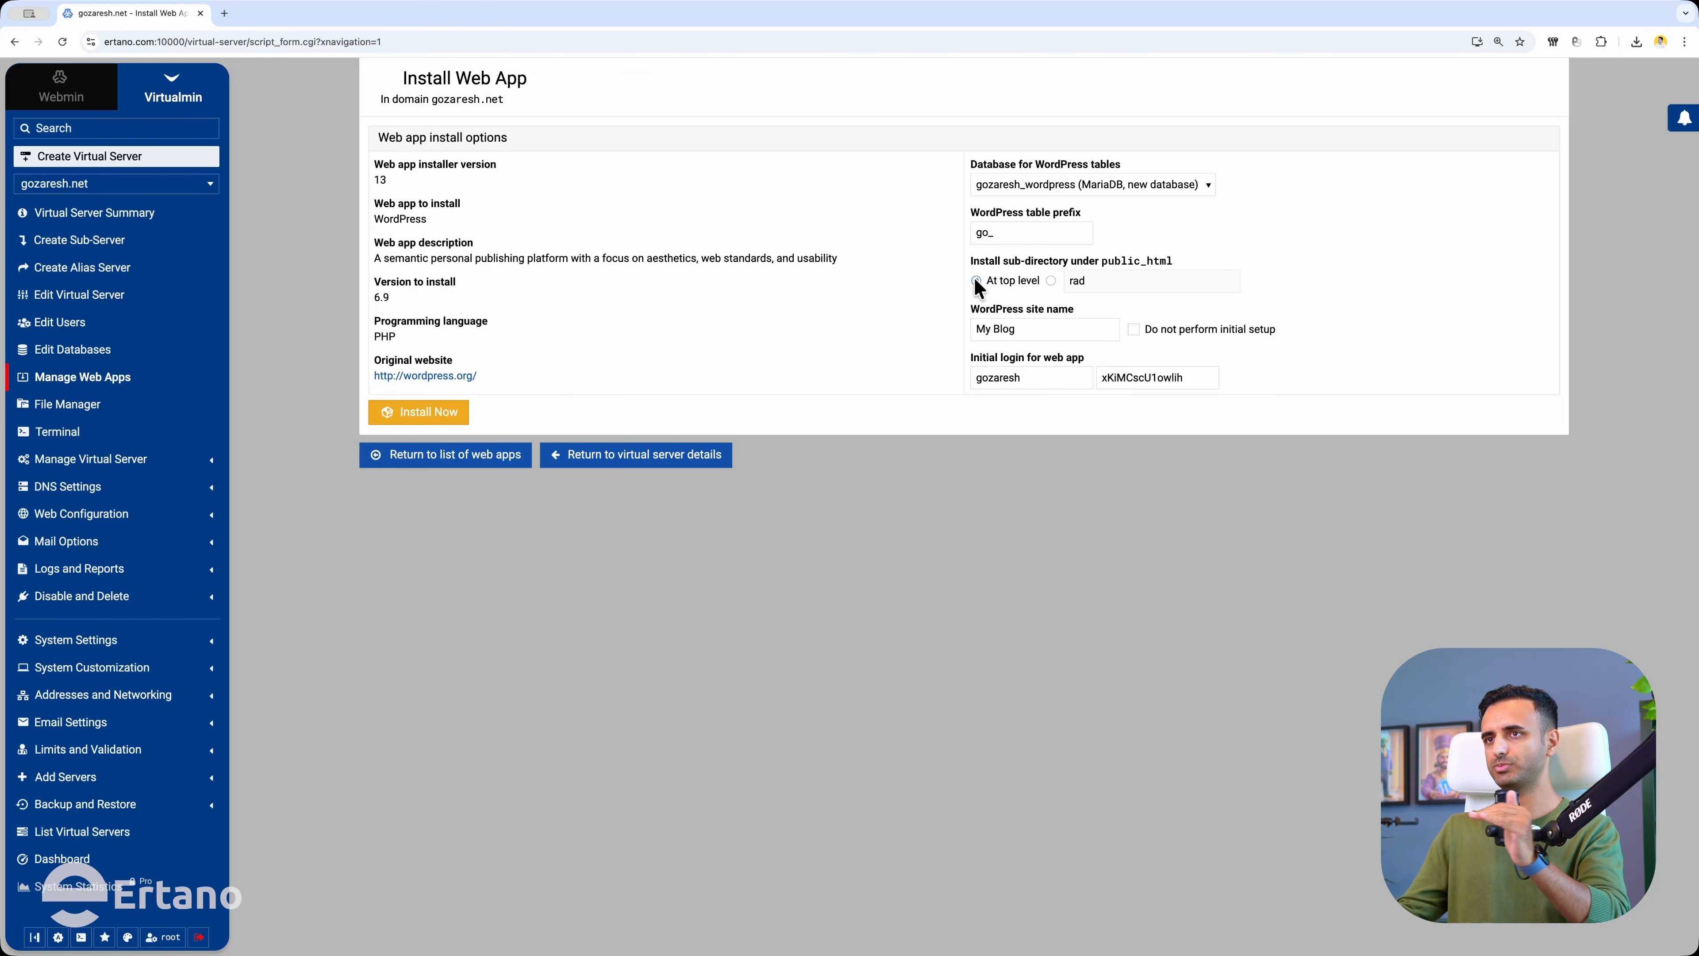
# Set the site name to Gozaresh and replace the default admin login with a new username.
pyautogui.tripleClick(1033, 330)
pyautogui.write('Gozaresh')
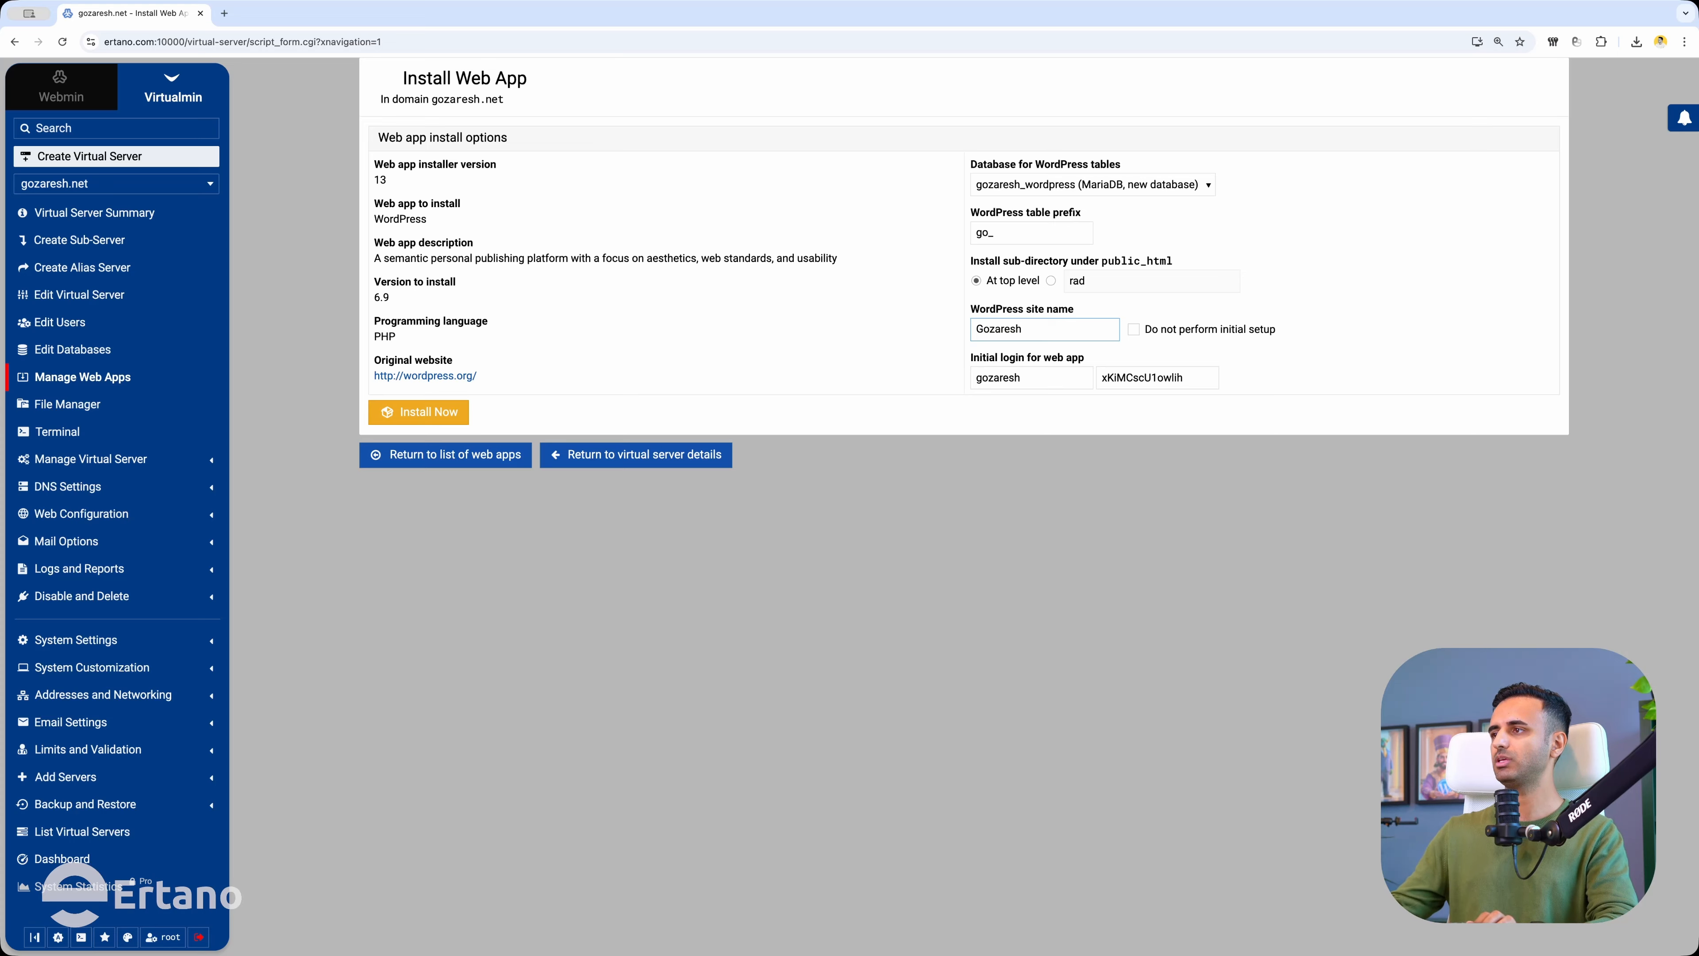
pyautogui.tripleClick(1042, 377)
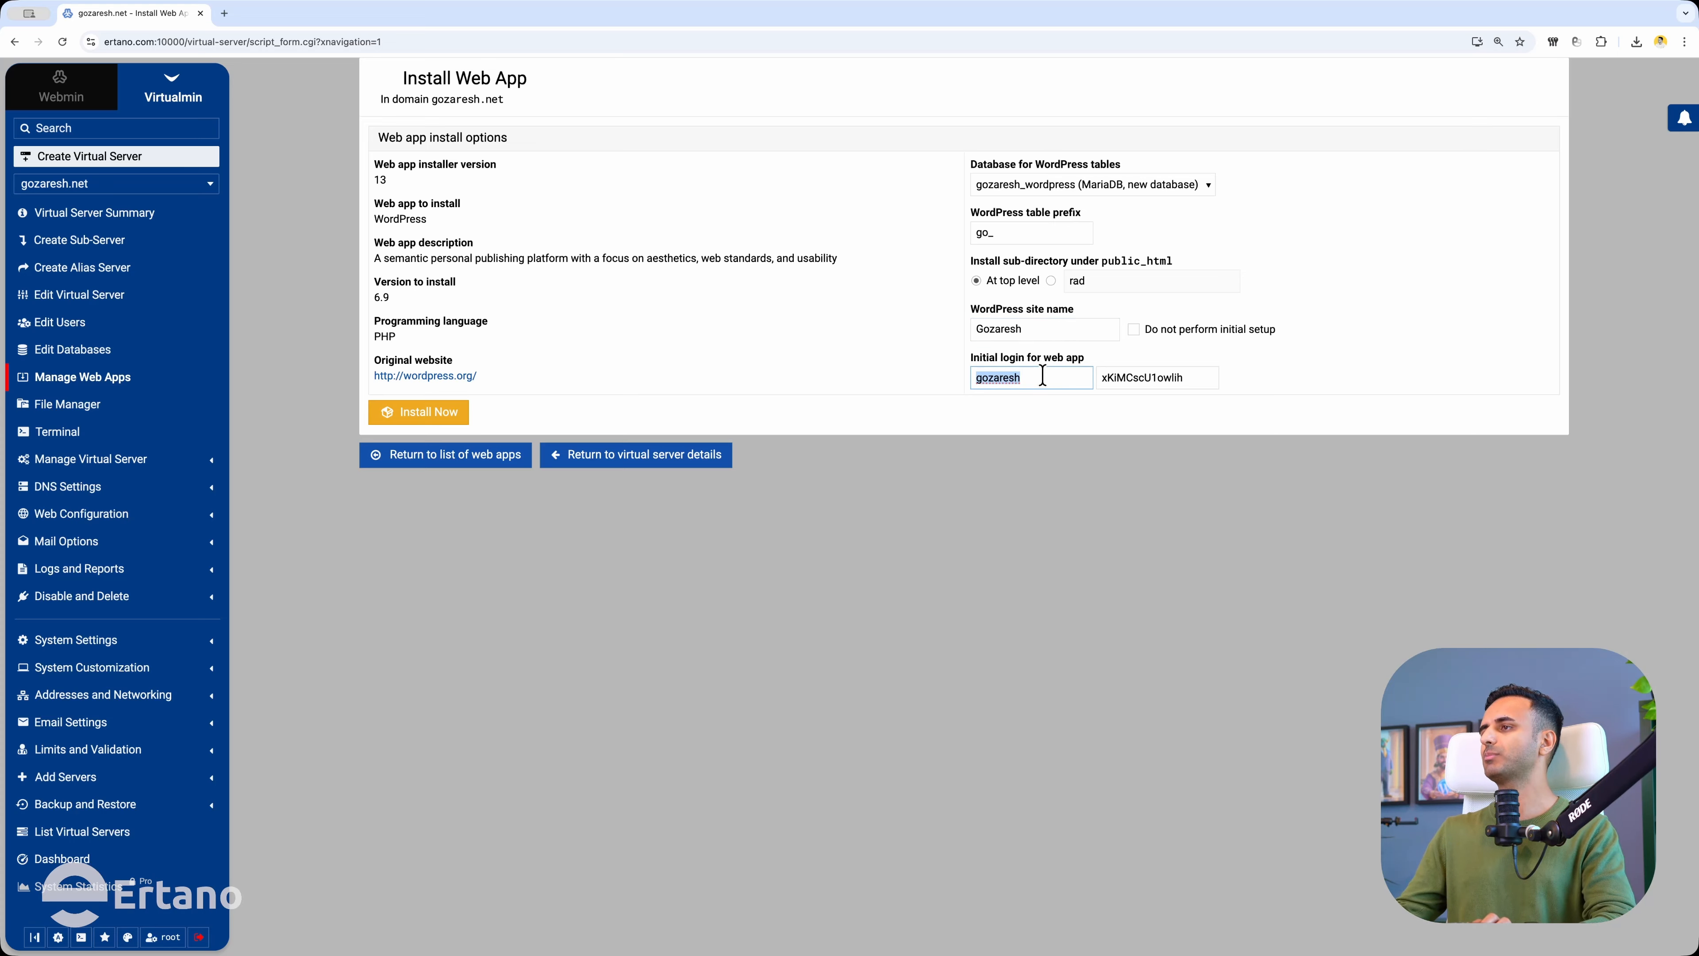
pyautogui.write('rad')
pyautogui.press('Tab')
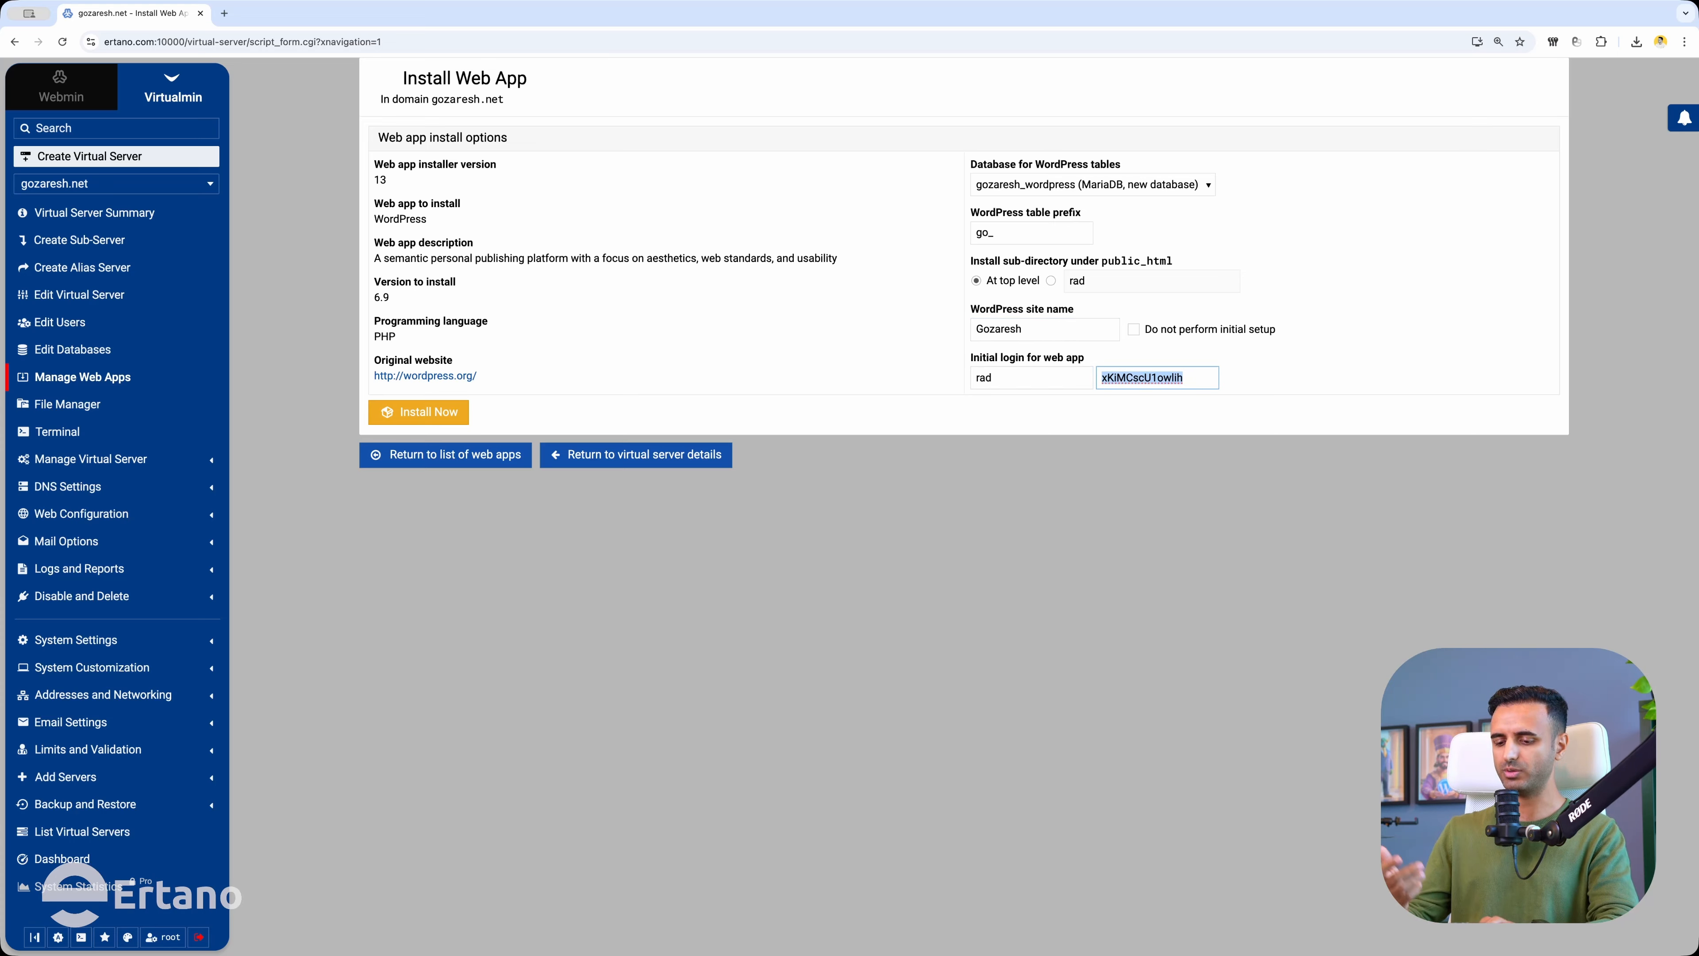
# Copy the generated password, then try installing with custom passwords, which get rejected.
pyautogui.rightClick(1128, 379)
pyautogui.click(1187, 547)
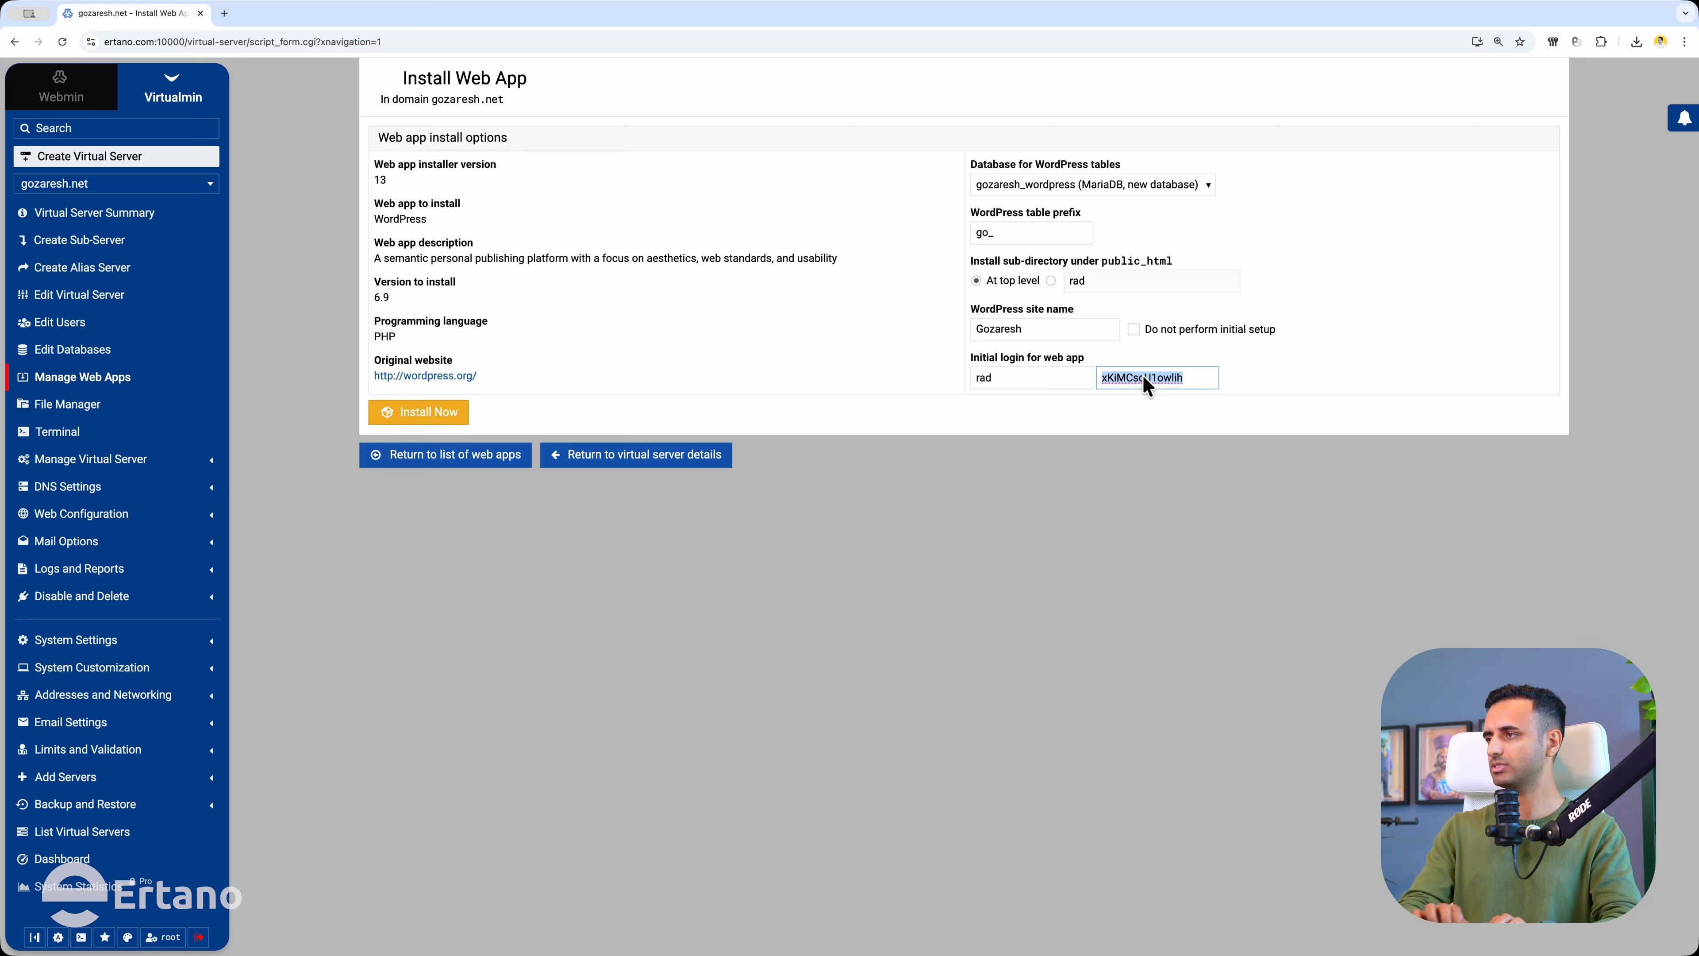
pyautogui.write('radradrad')
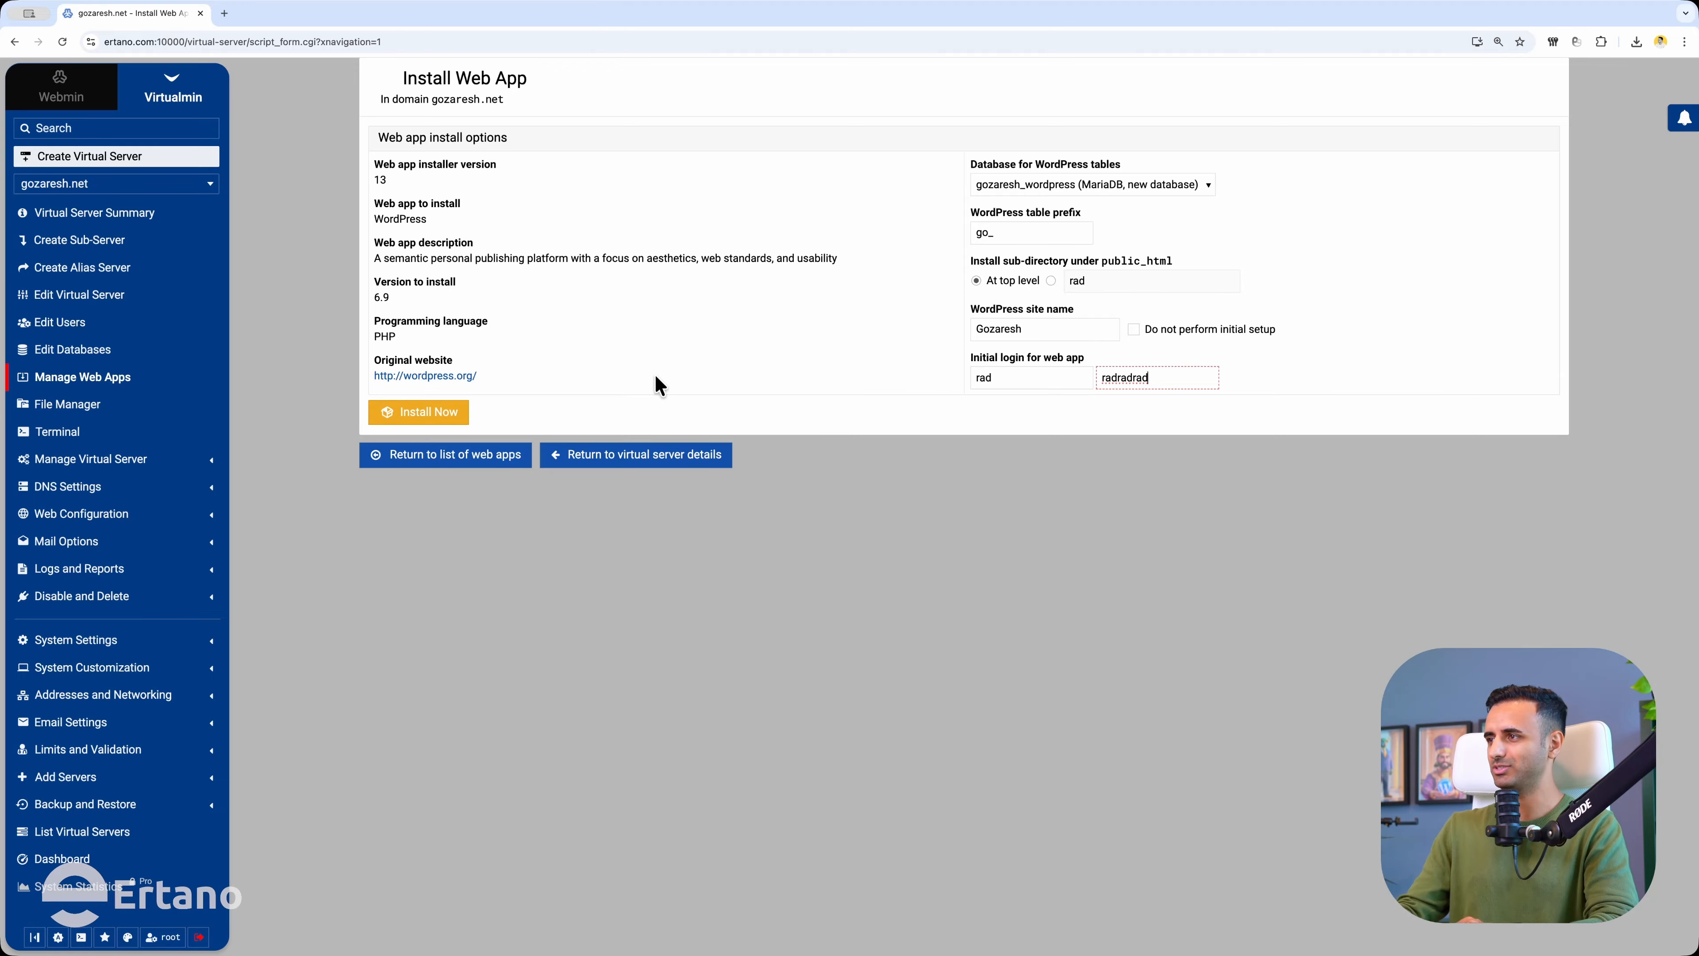
pyautogui.click(410, 420)
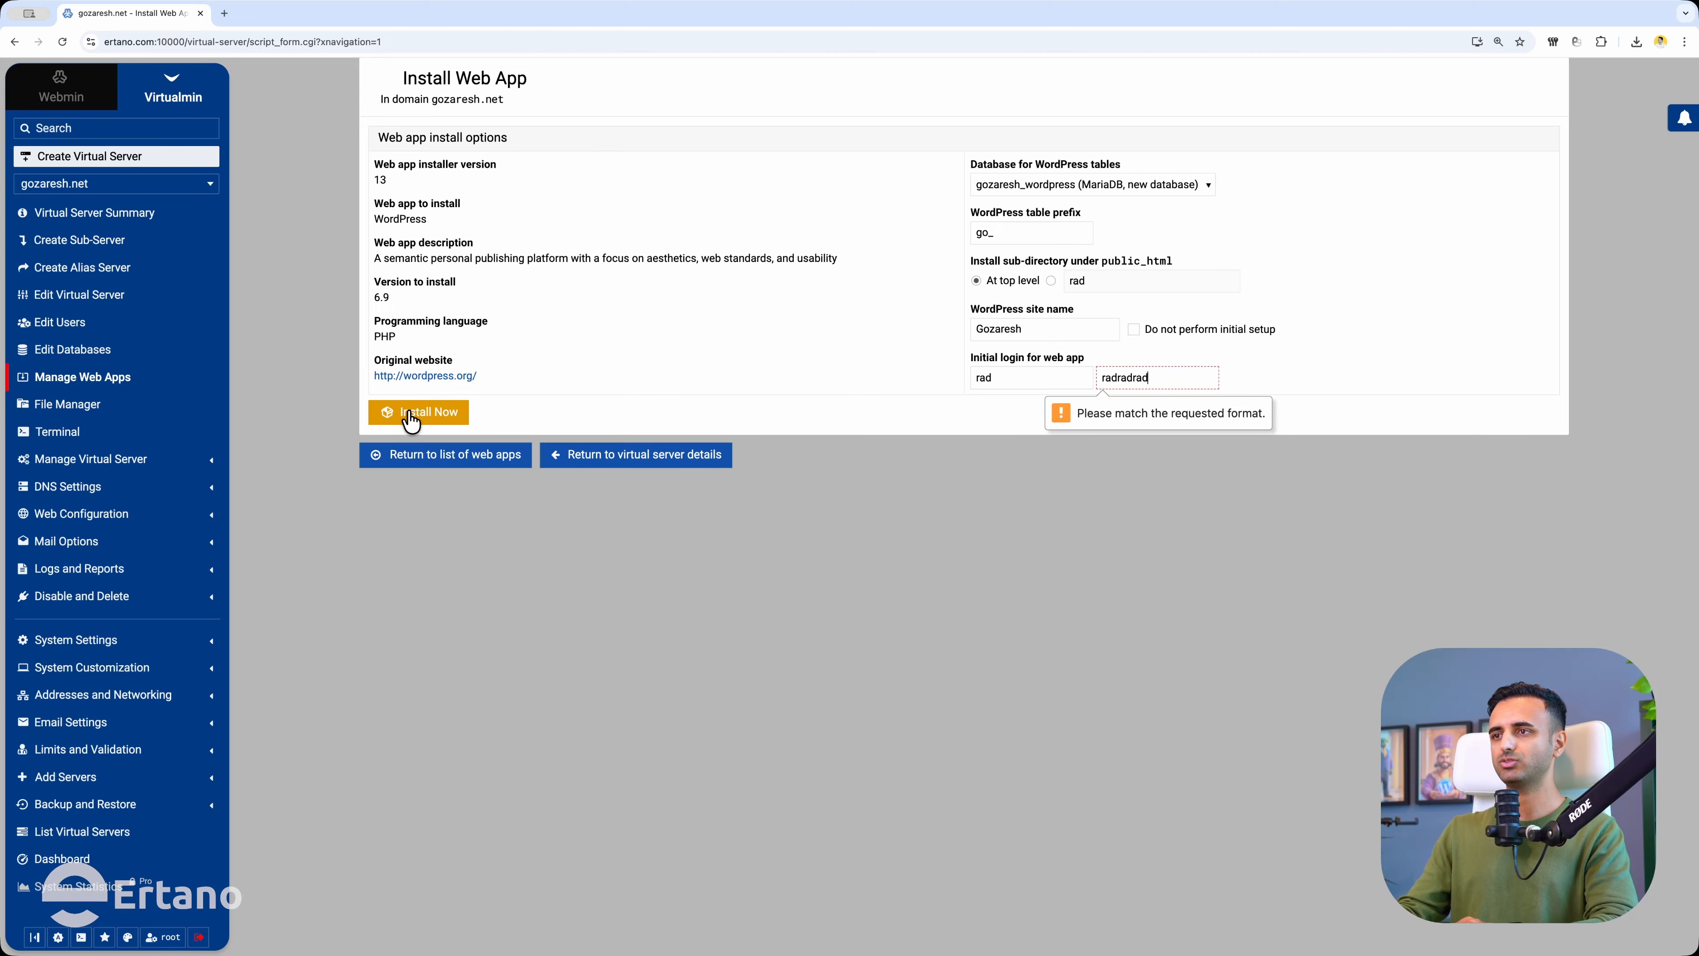
pyautogui.doubleClick(1157, 382)
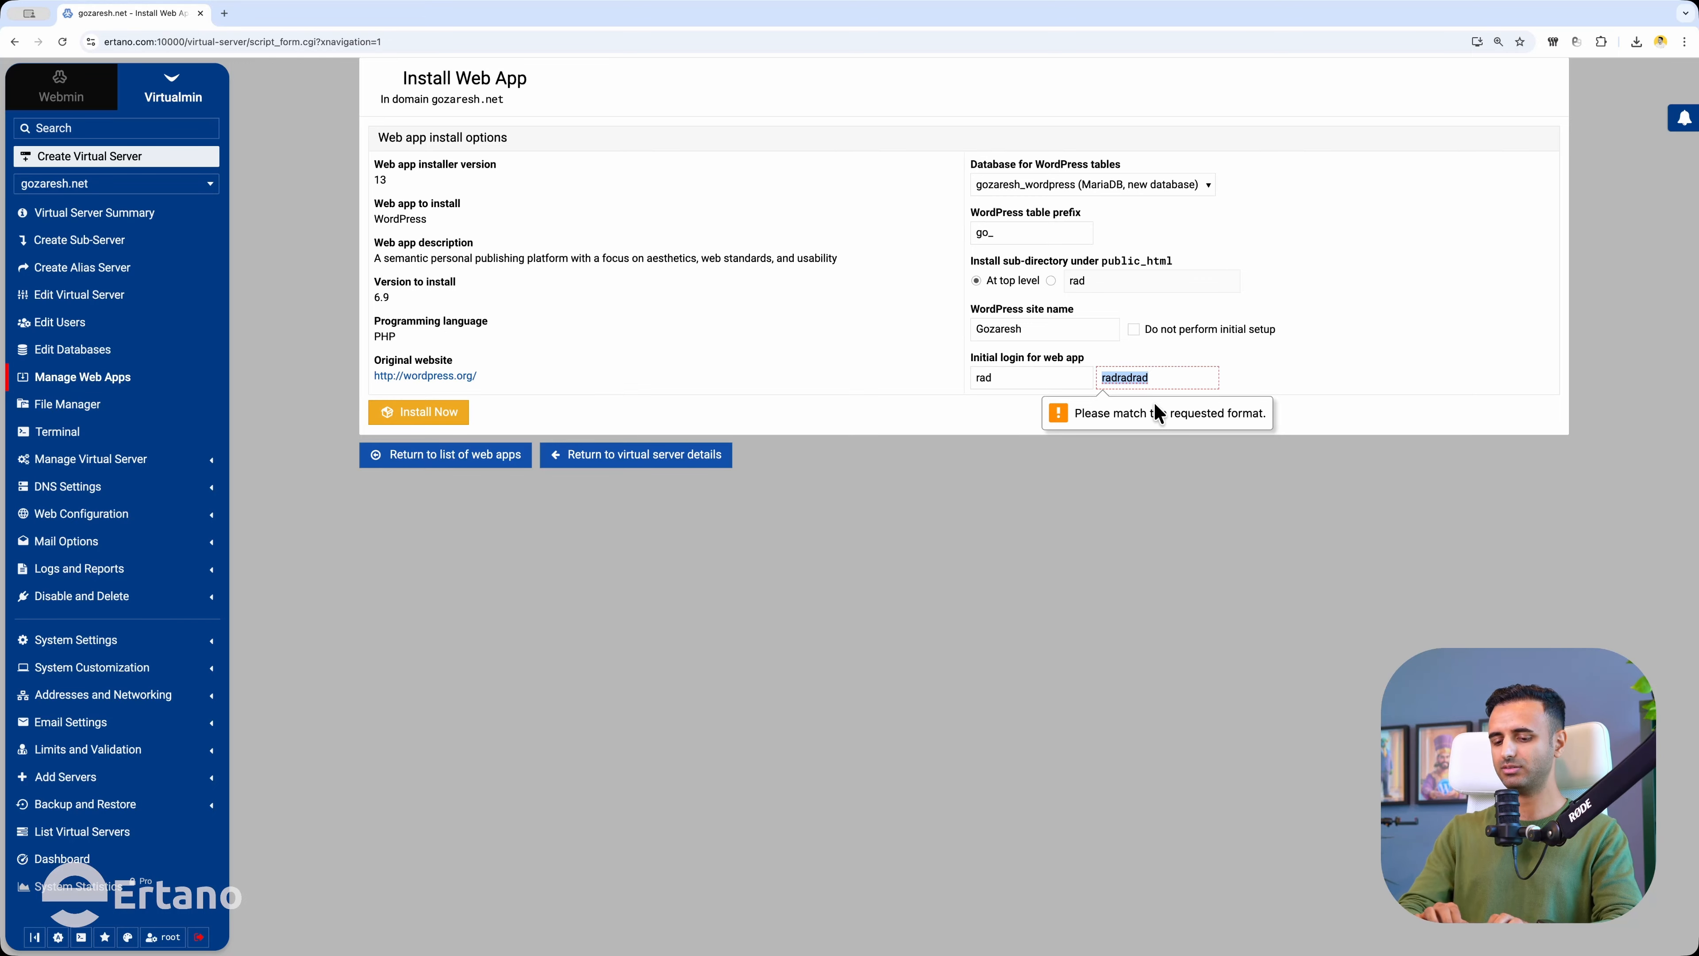
pyautogui.write('rad12345')
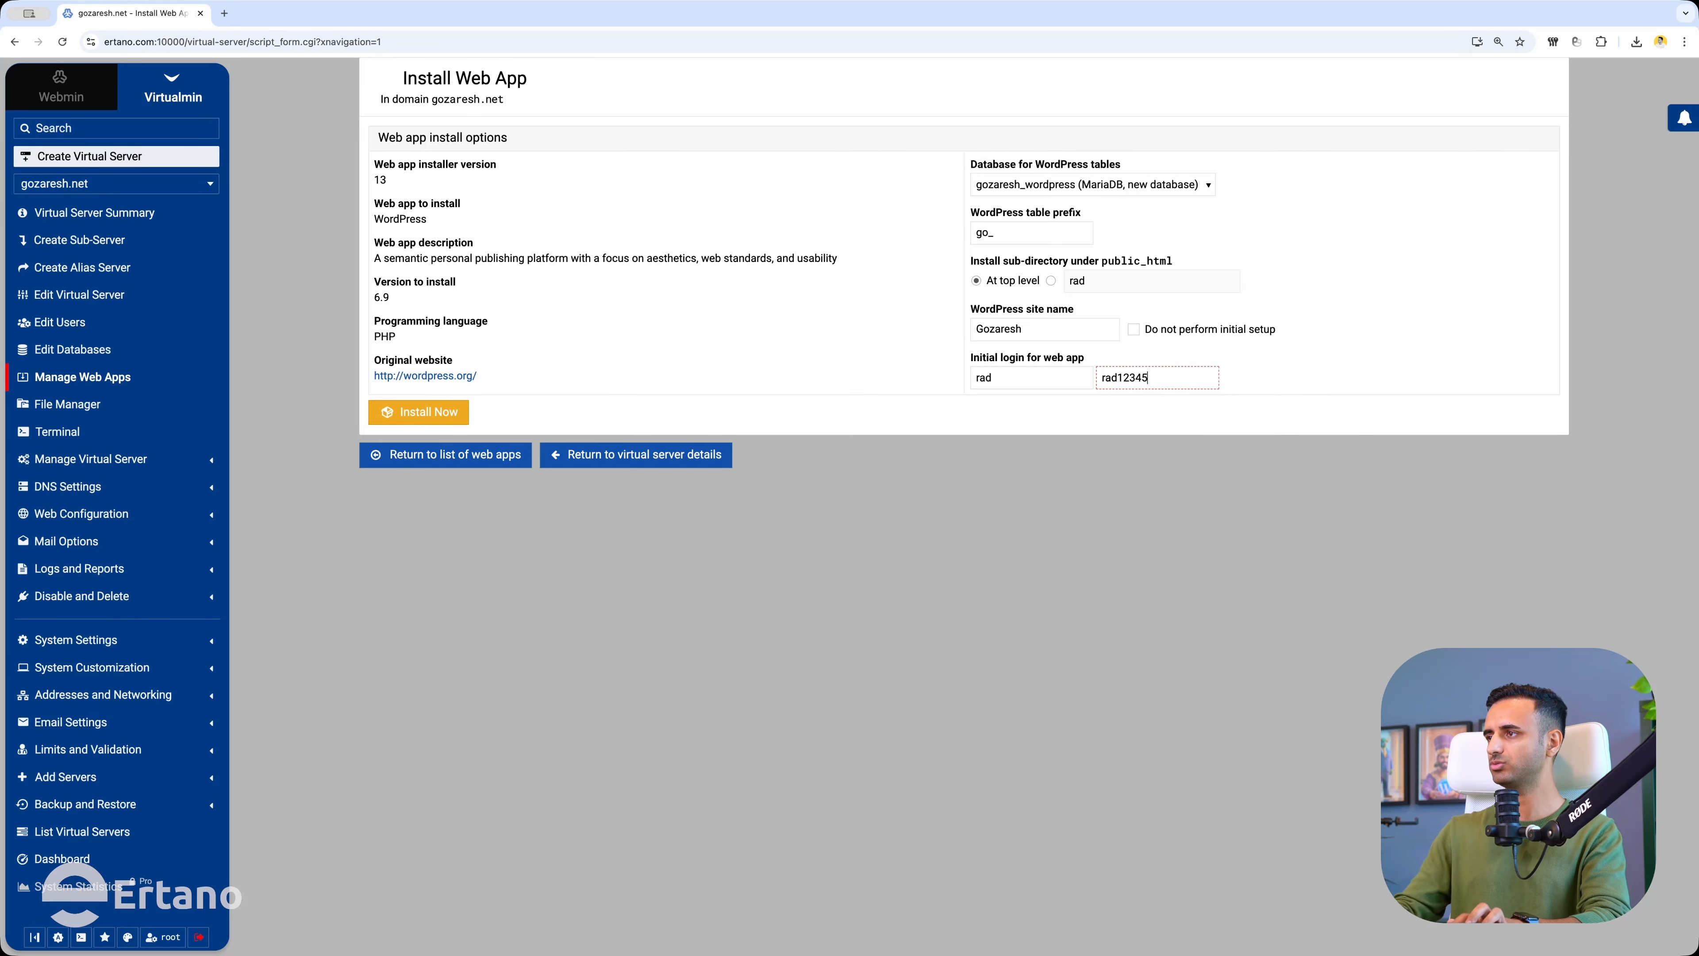
pyautogui.write('6')
pyautogui.press('Return')
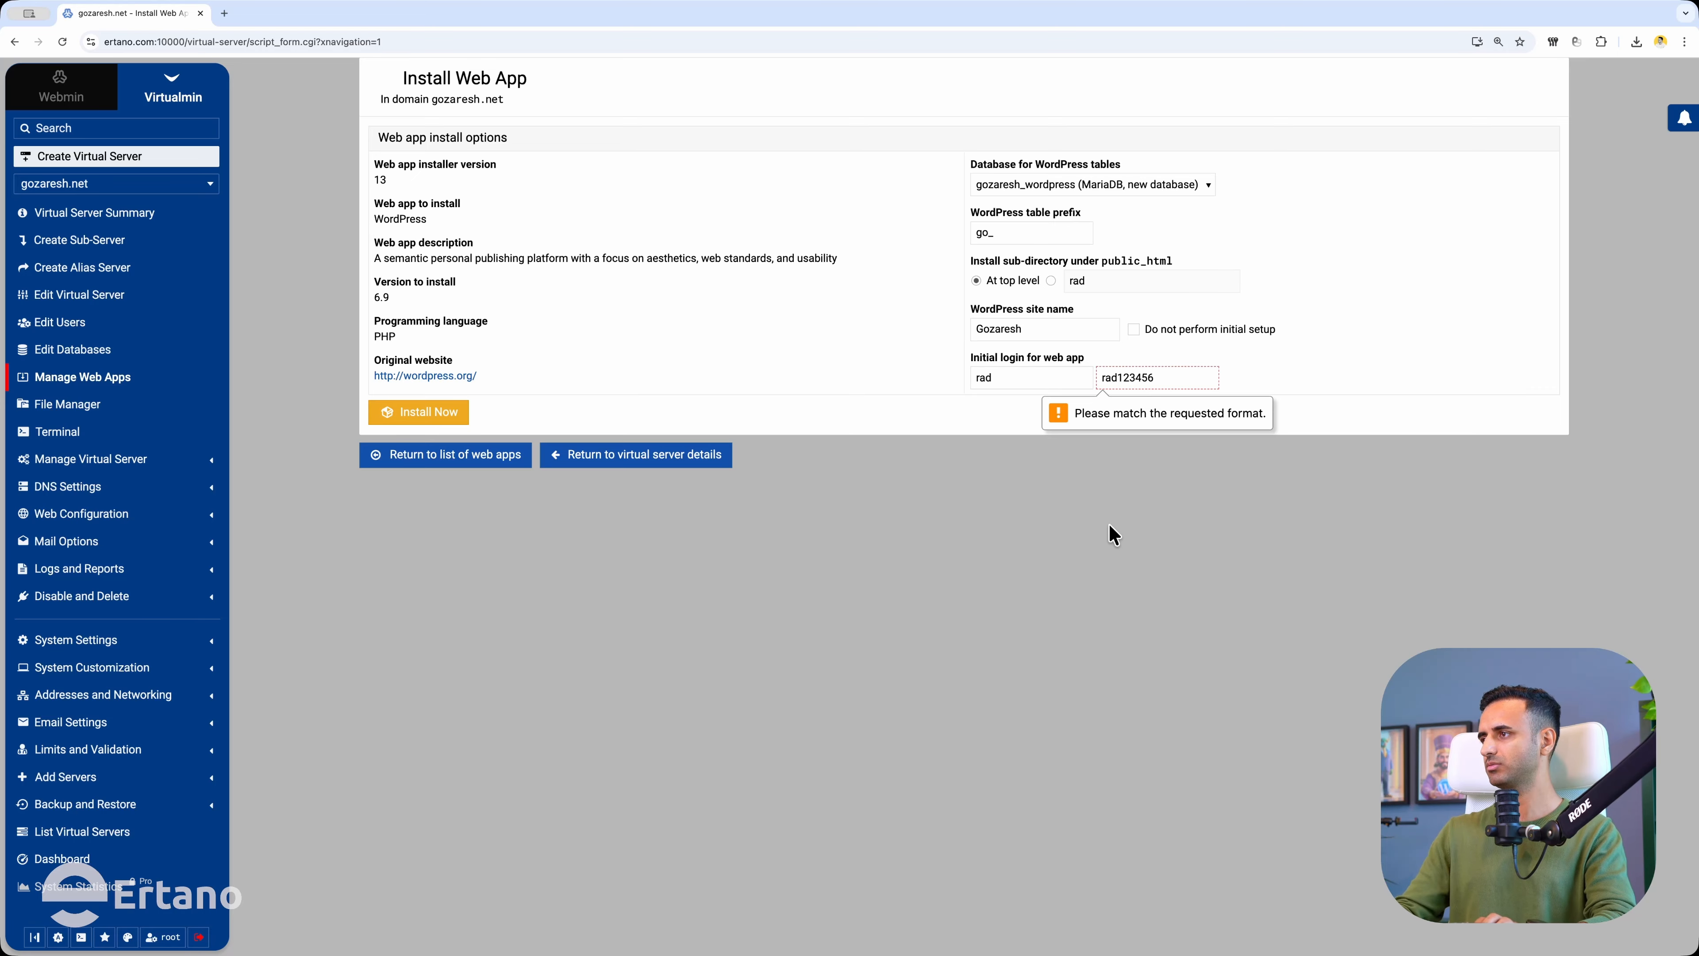
pyautogui.click(415, 412)
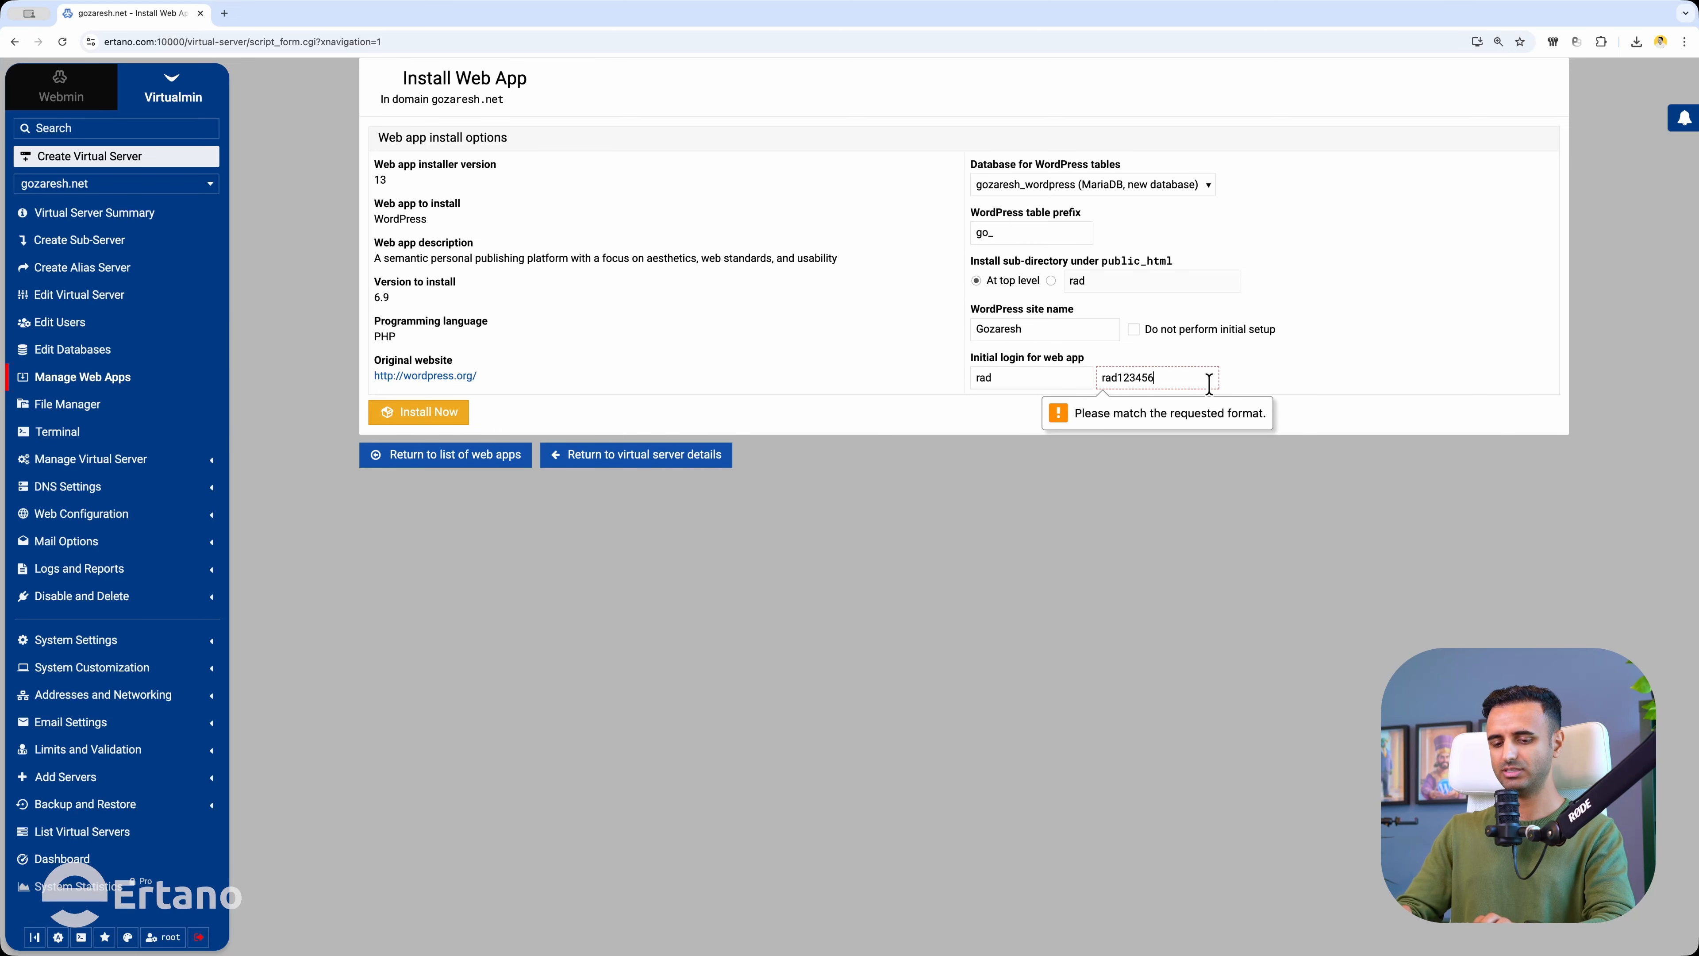
# Restore the original generated password and start the WordPress installation.
pyautogui.write('!')
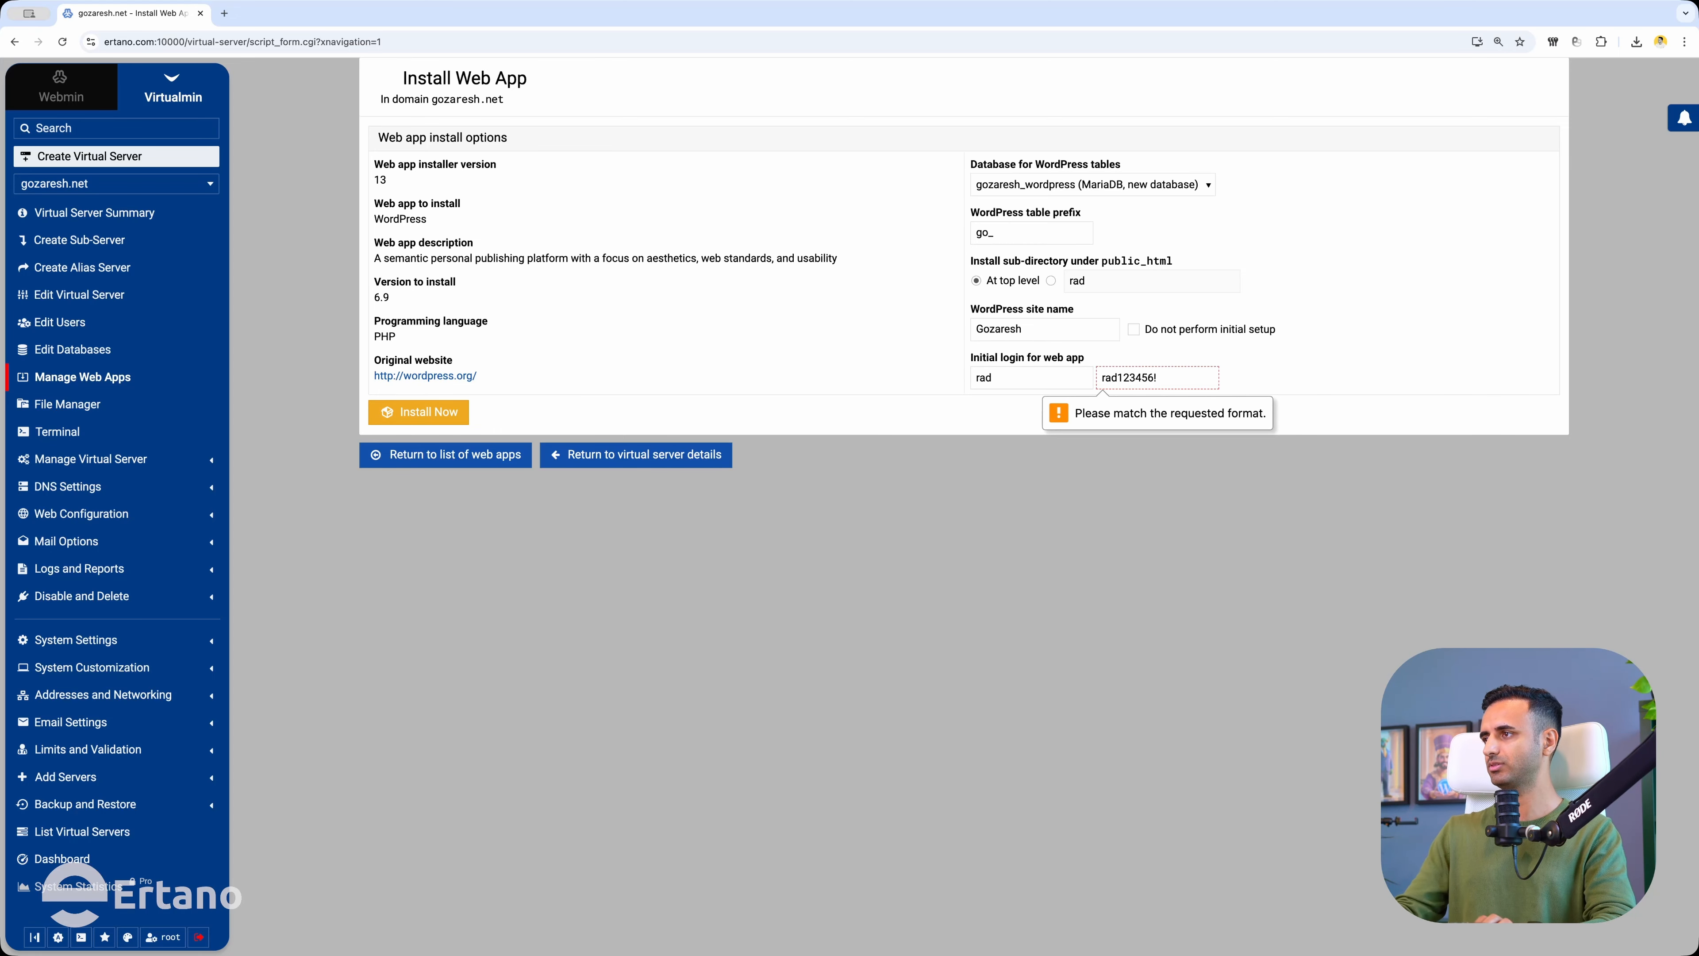
pyautogui.hotkey('ctrl', 'a')
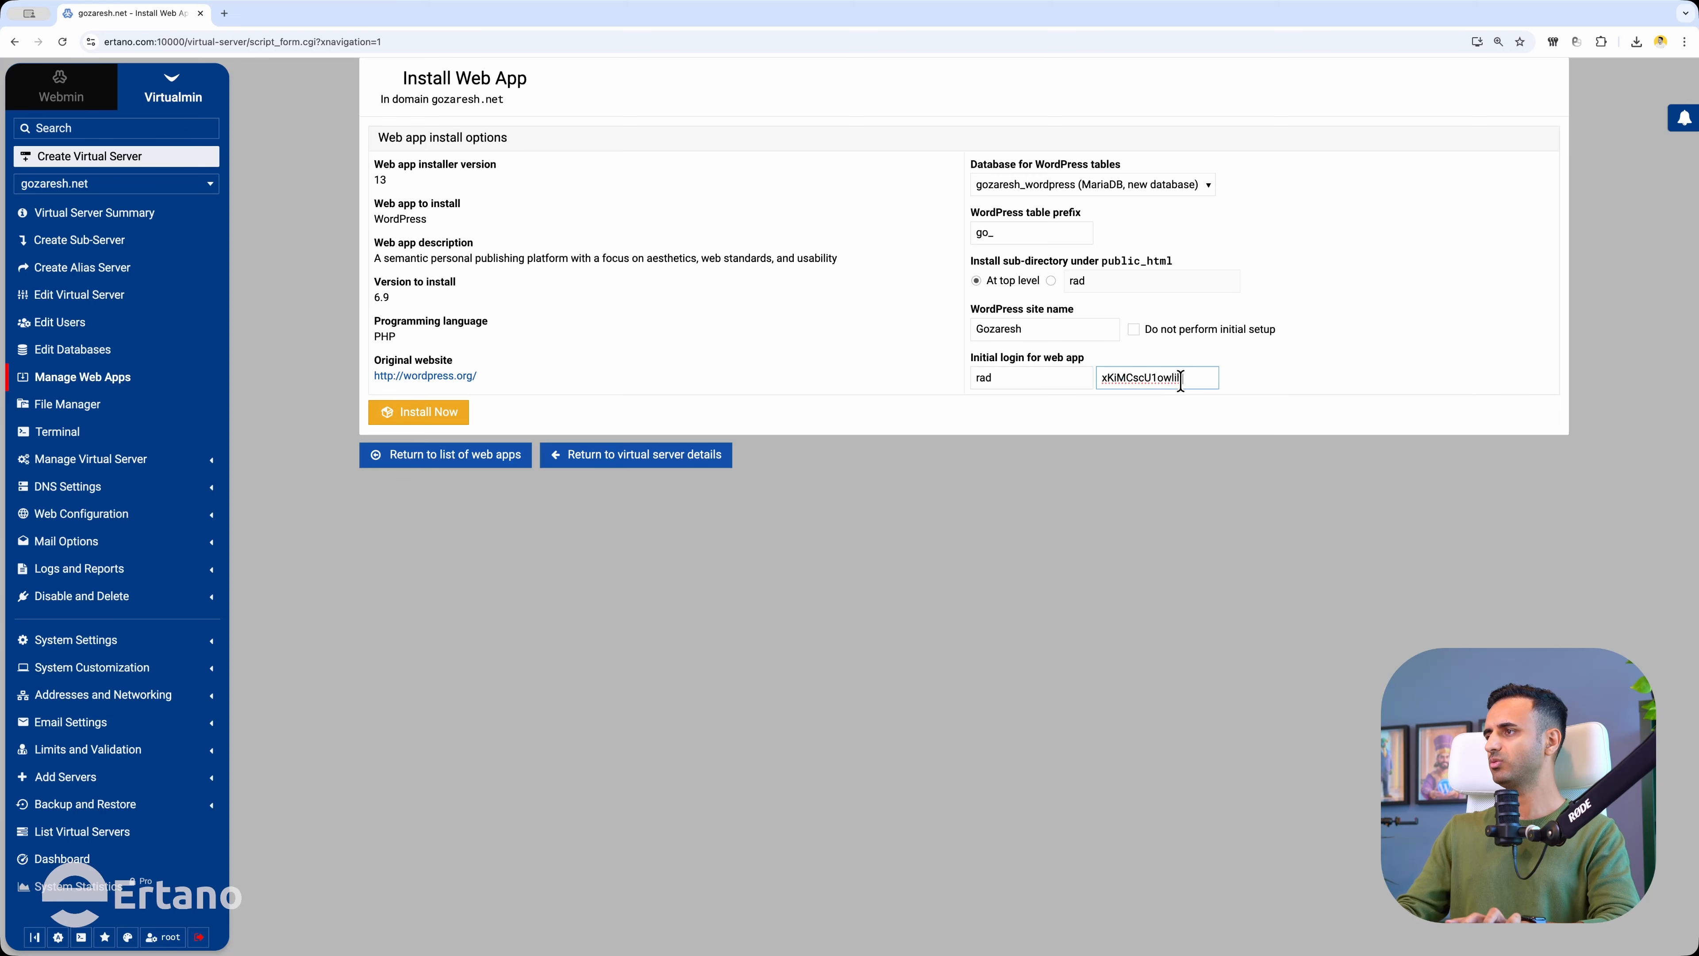
pyautogui.hotkey('ctrl', 'v')
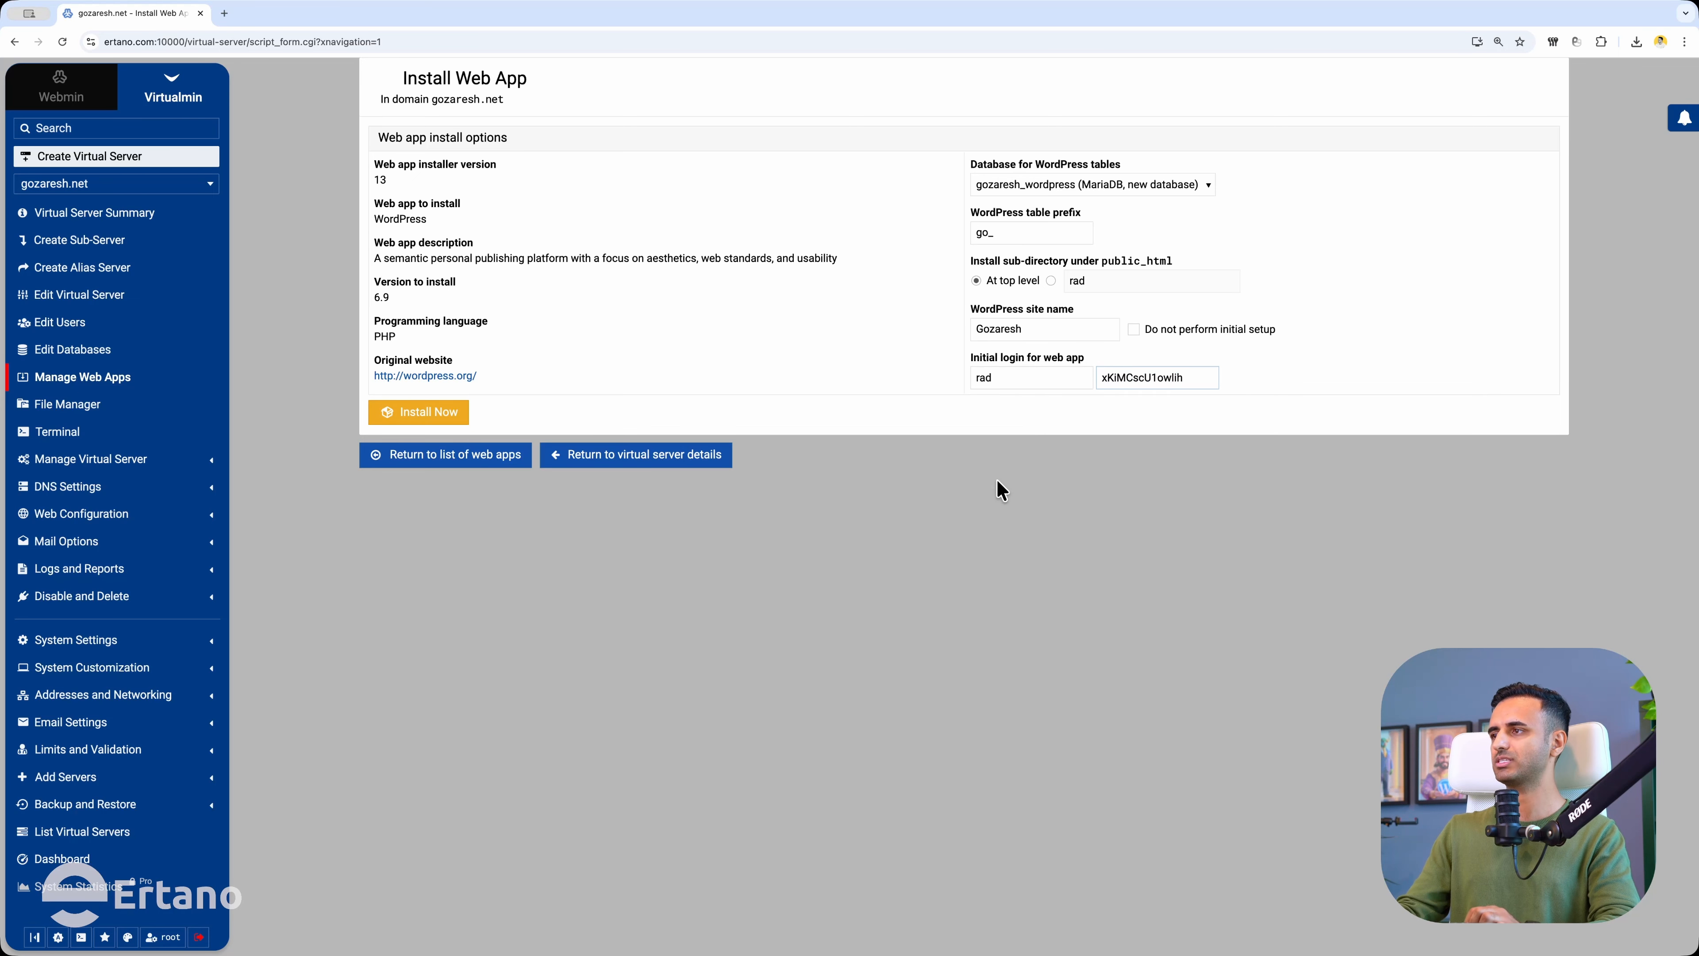
pyautogui.click(418, 411)
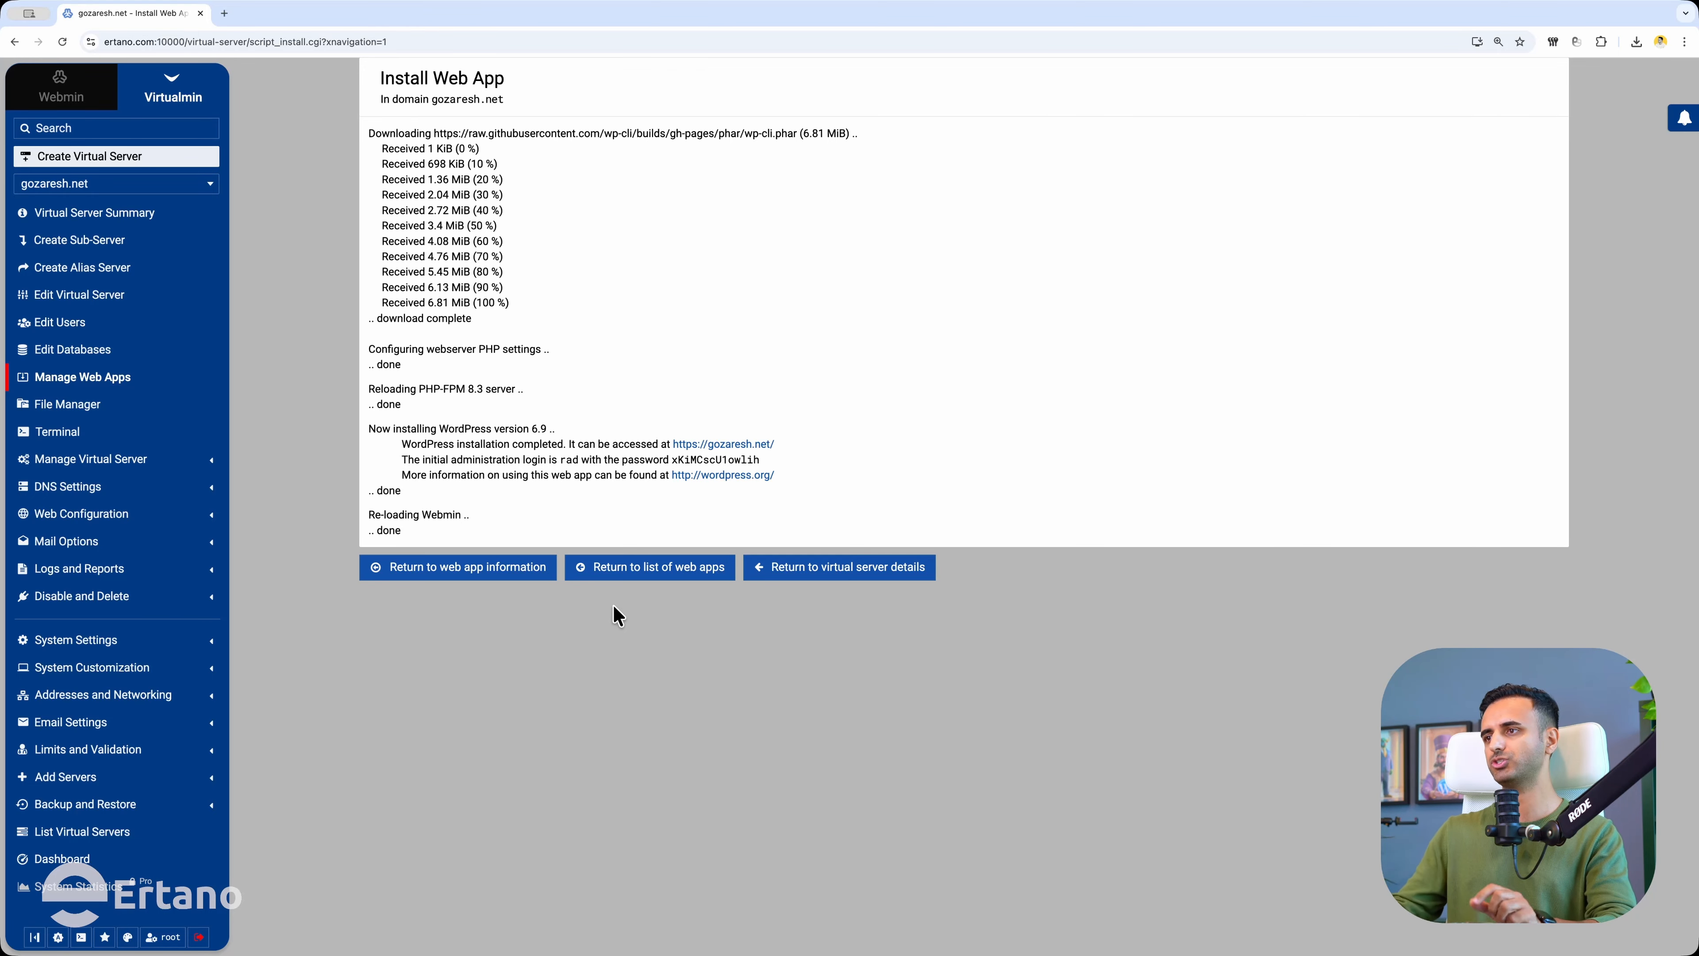
pyautogui.click(710, 444)
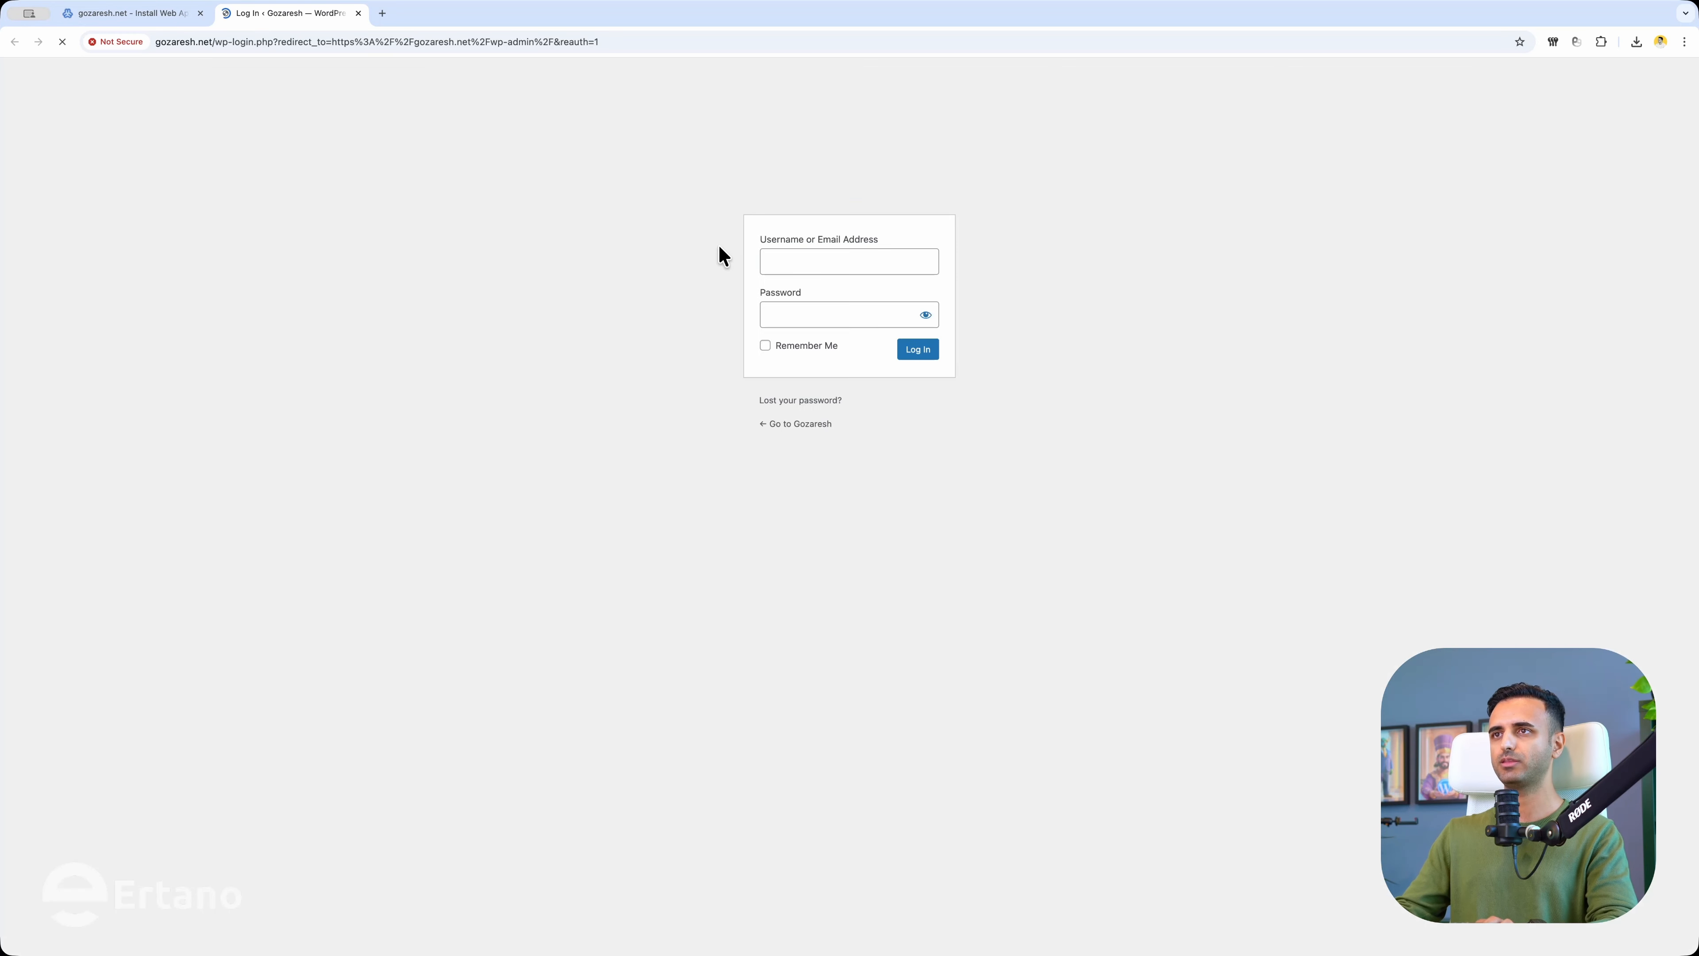
# View the Gozaresh site's default blog page in a new tab, then close it.
pyautogui.rightClick(790, 427)
pyautogui.click(813, 434)
pyautogui.click(431, 12)
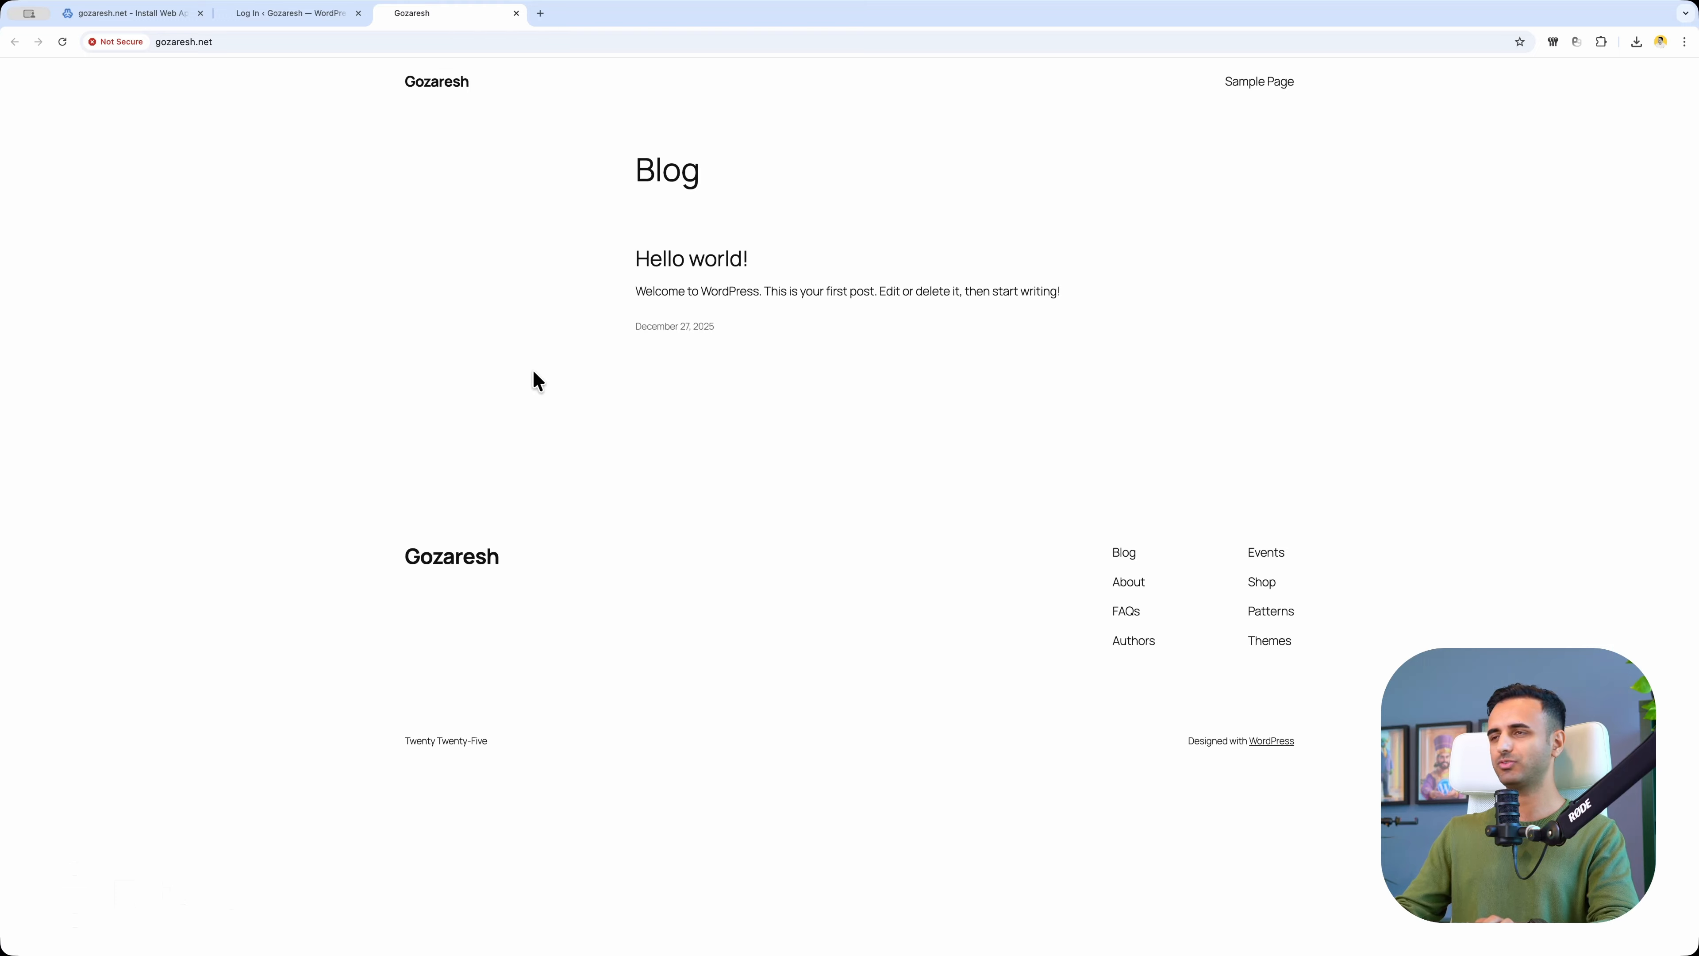
pyautogui.click(516, 13)
# Log in to the WordPress admin with the new username and saved password, then close the Dashboard.
pyautogui.click(838, 255)
pyautogui.write('rad')
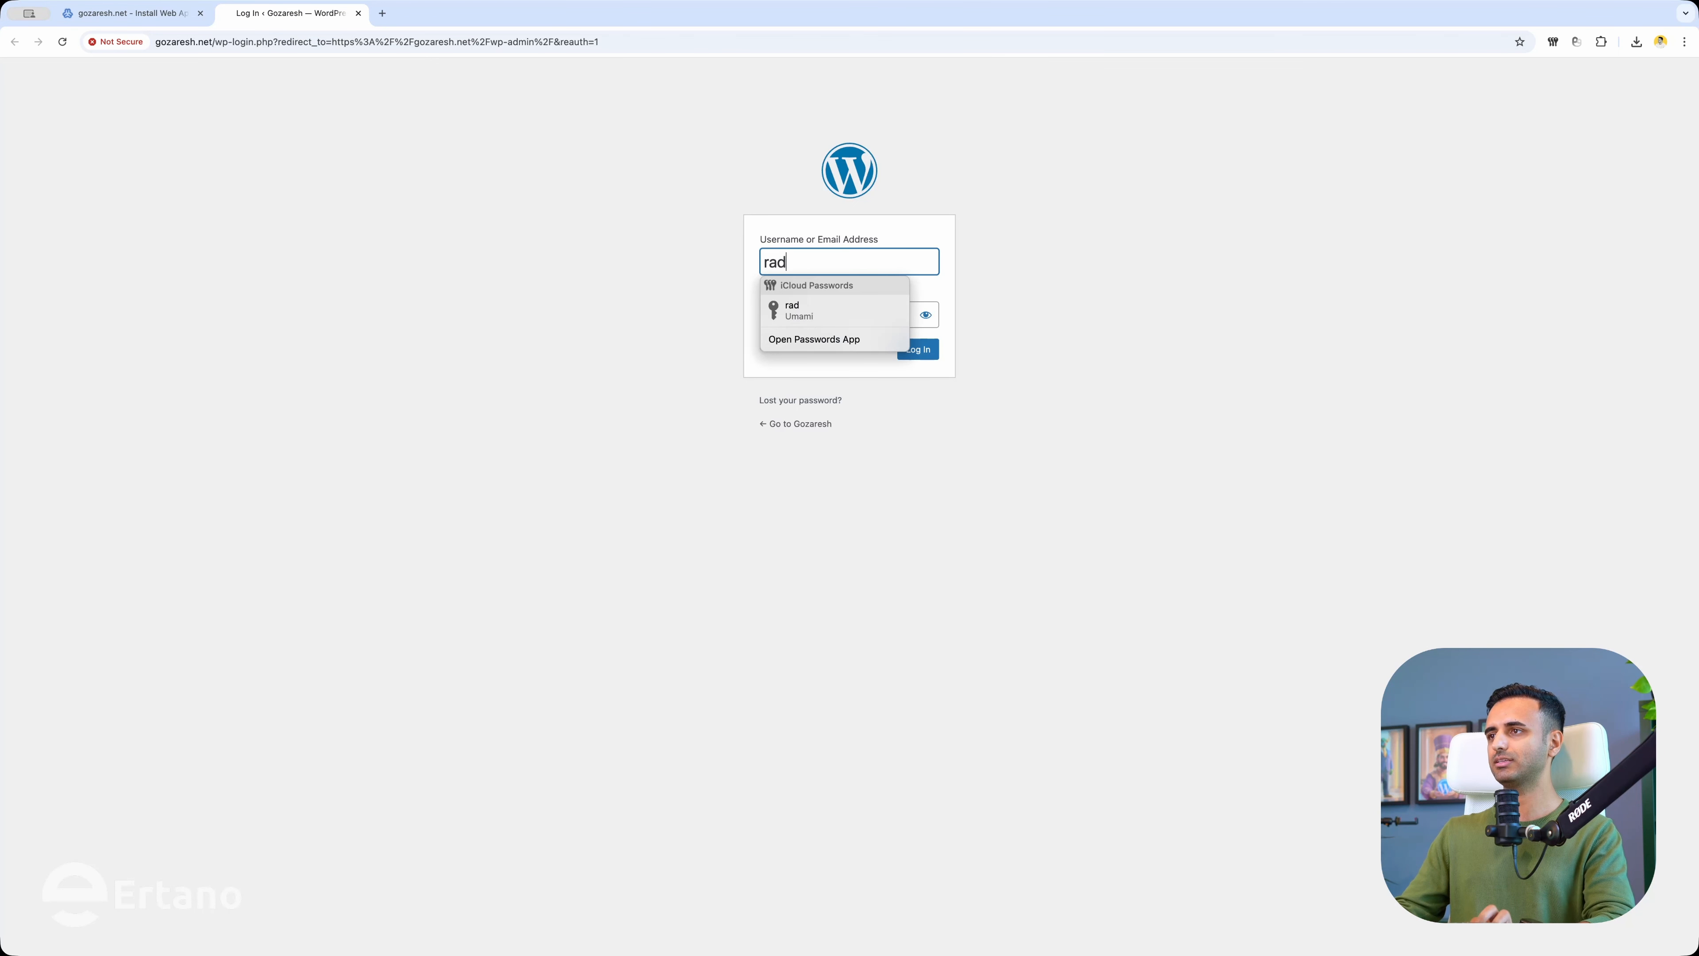
pyautogui.press('Tab')
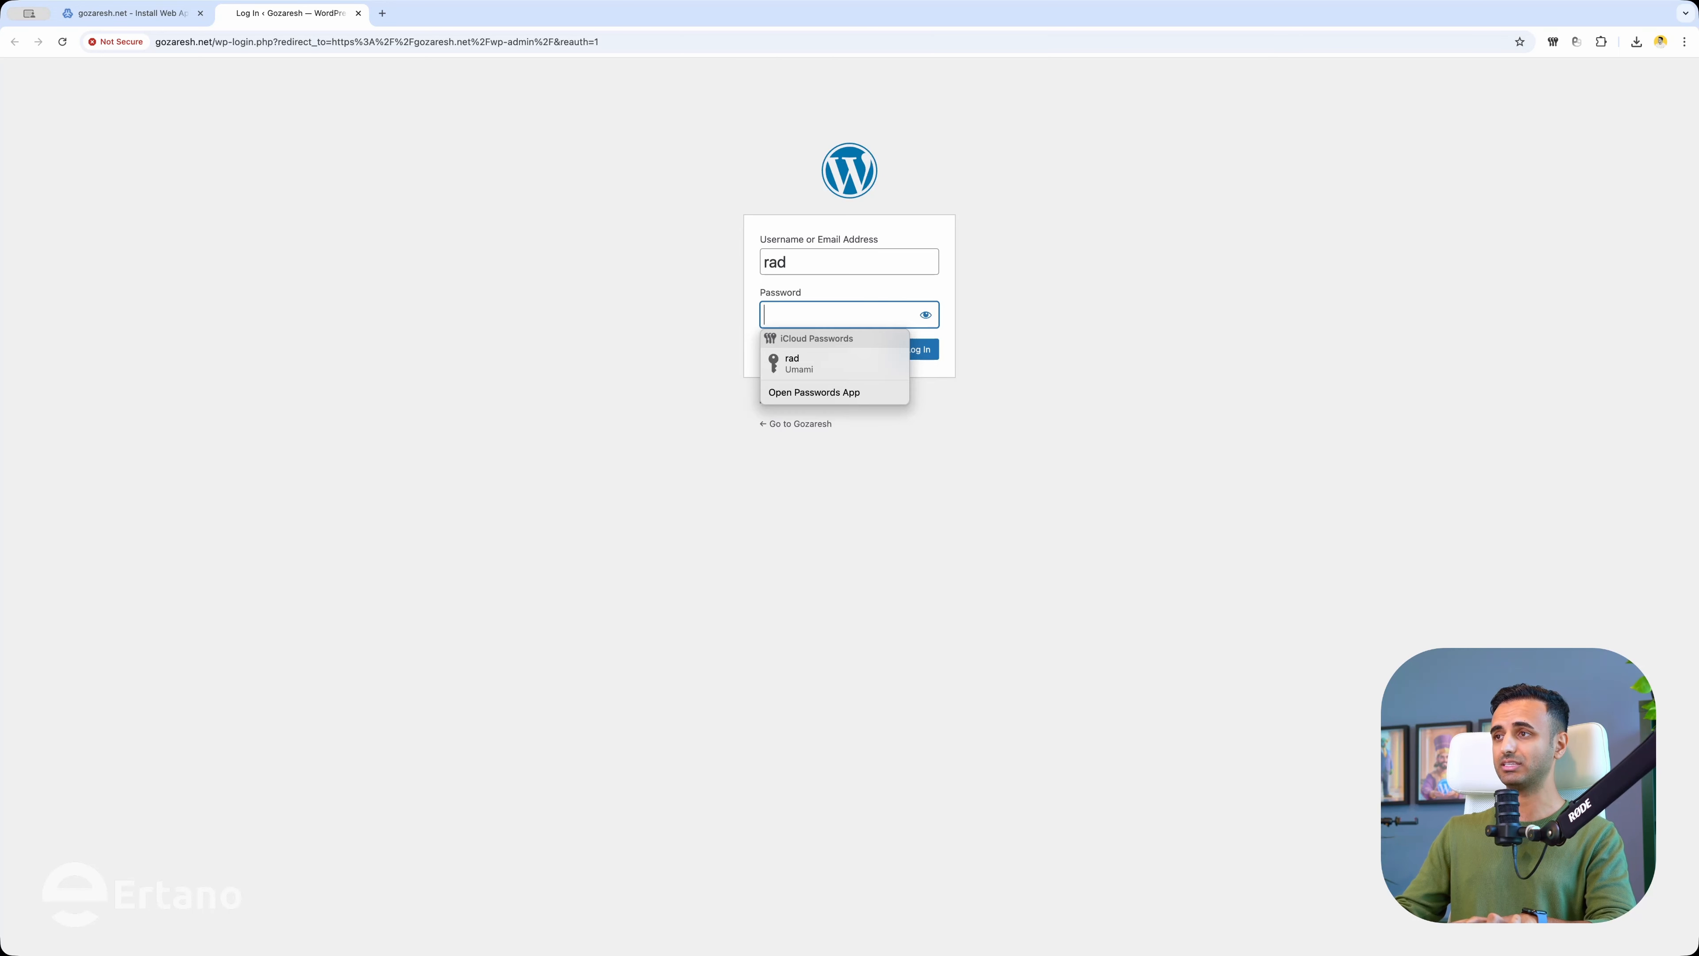
pyautogui.press('super+v')
pyautogui.click(912, 352)
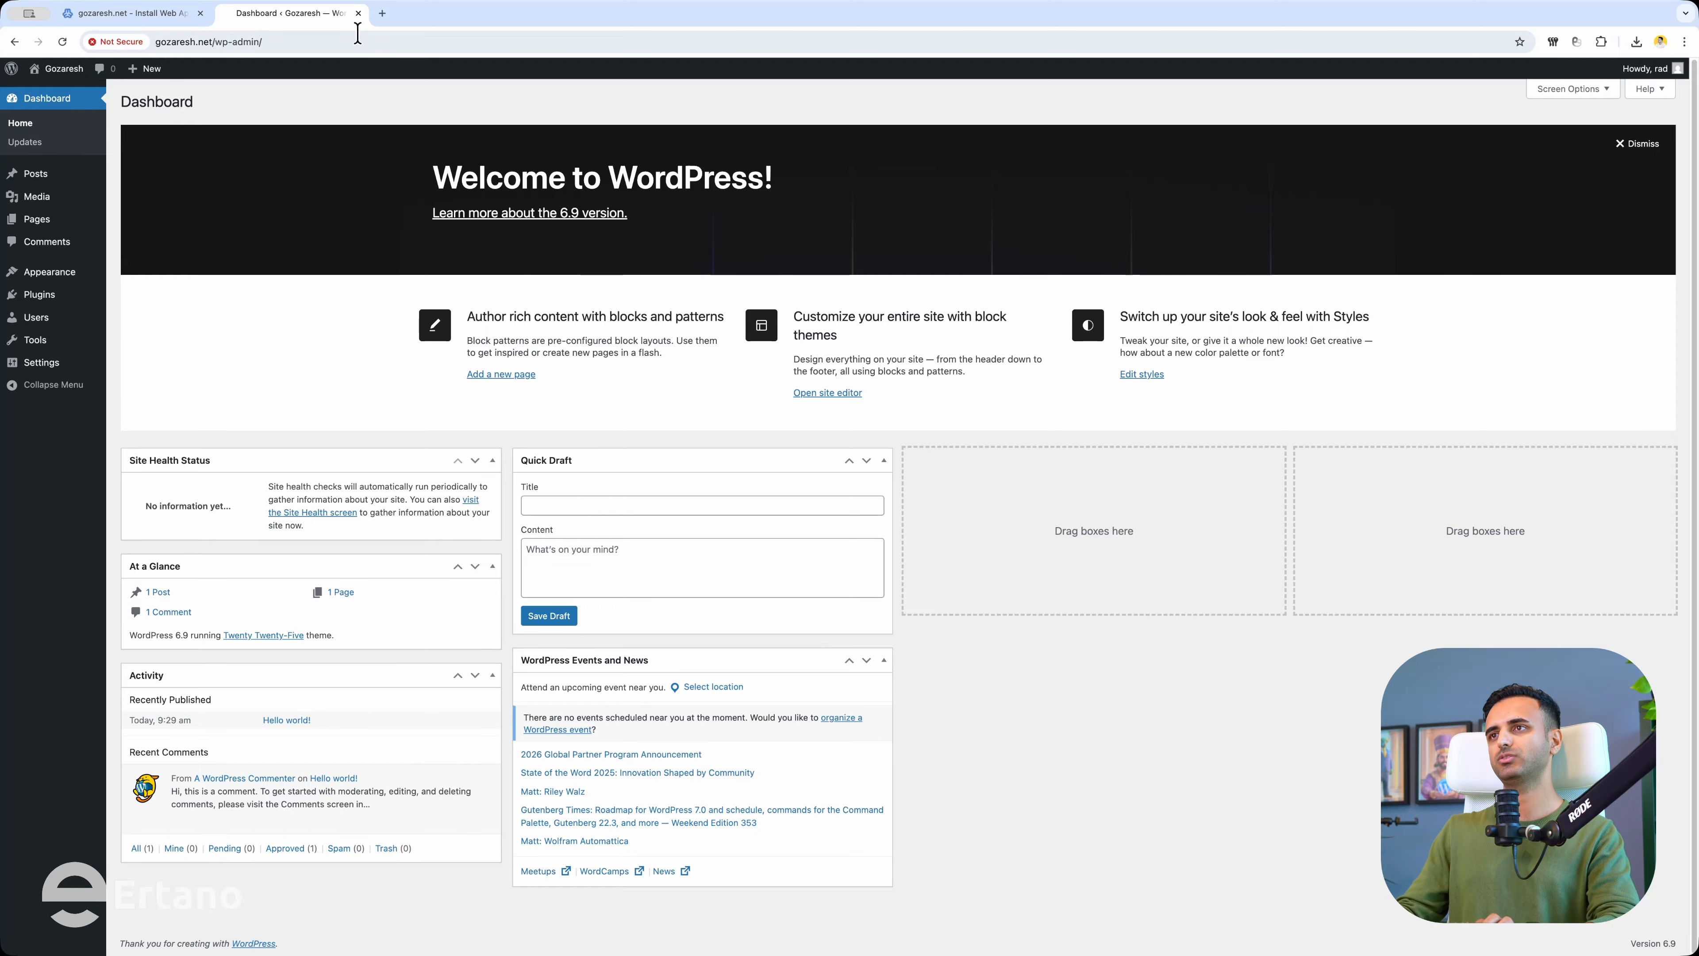
pyautogui.click(358, 12)
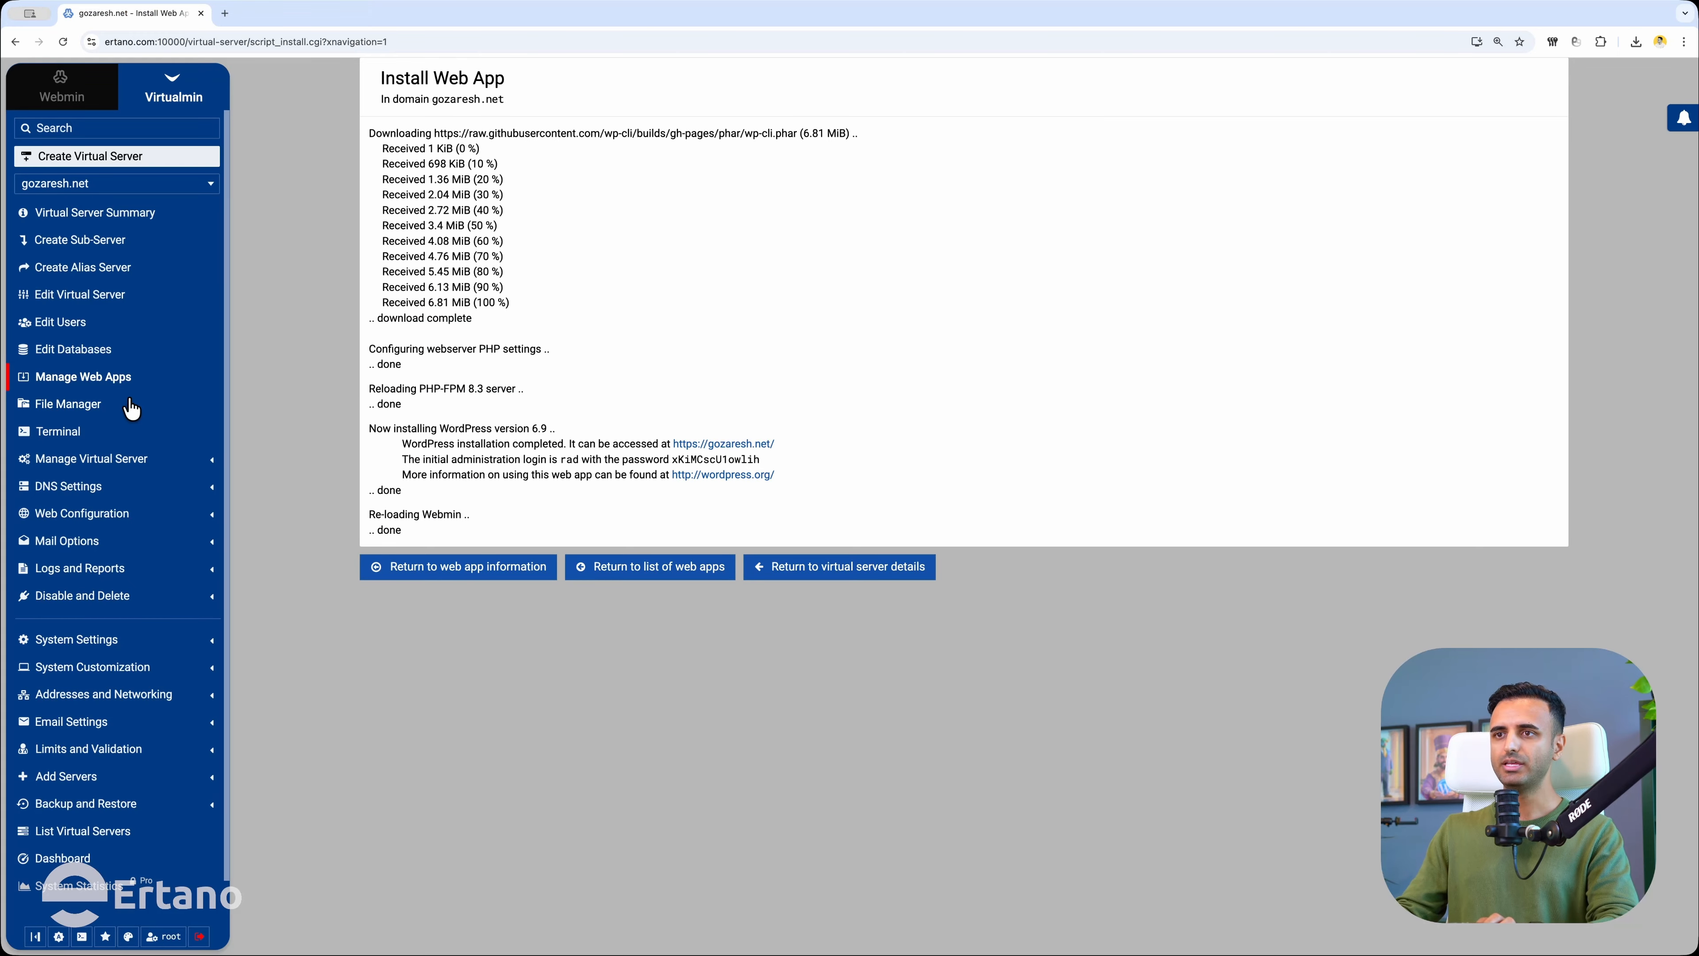
# Open File Manager and permanently delete every WordPress file and folder in gozaresh.net's public_html.
pyautogui.click(68, 404)
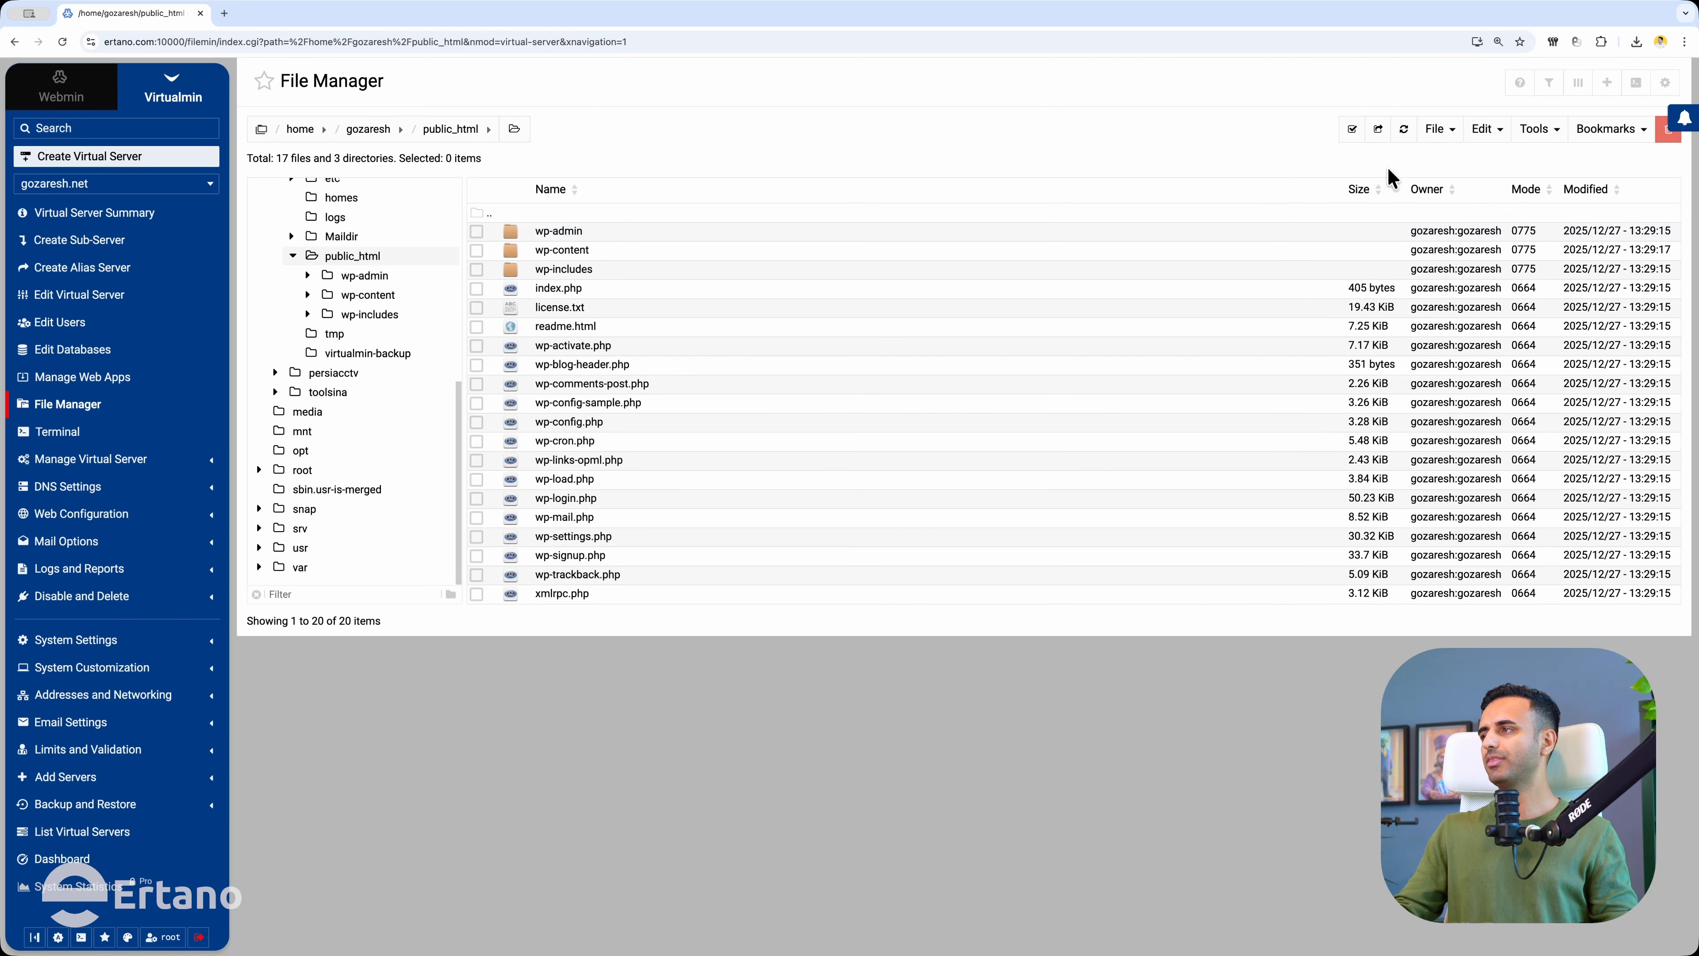
pyautogui.click(1351, 131)
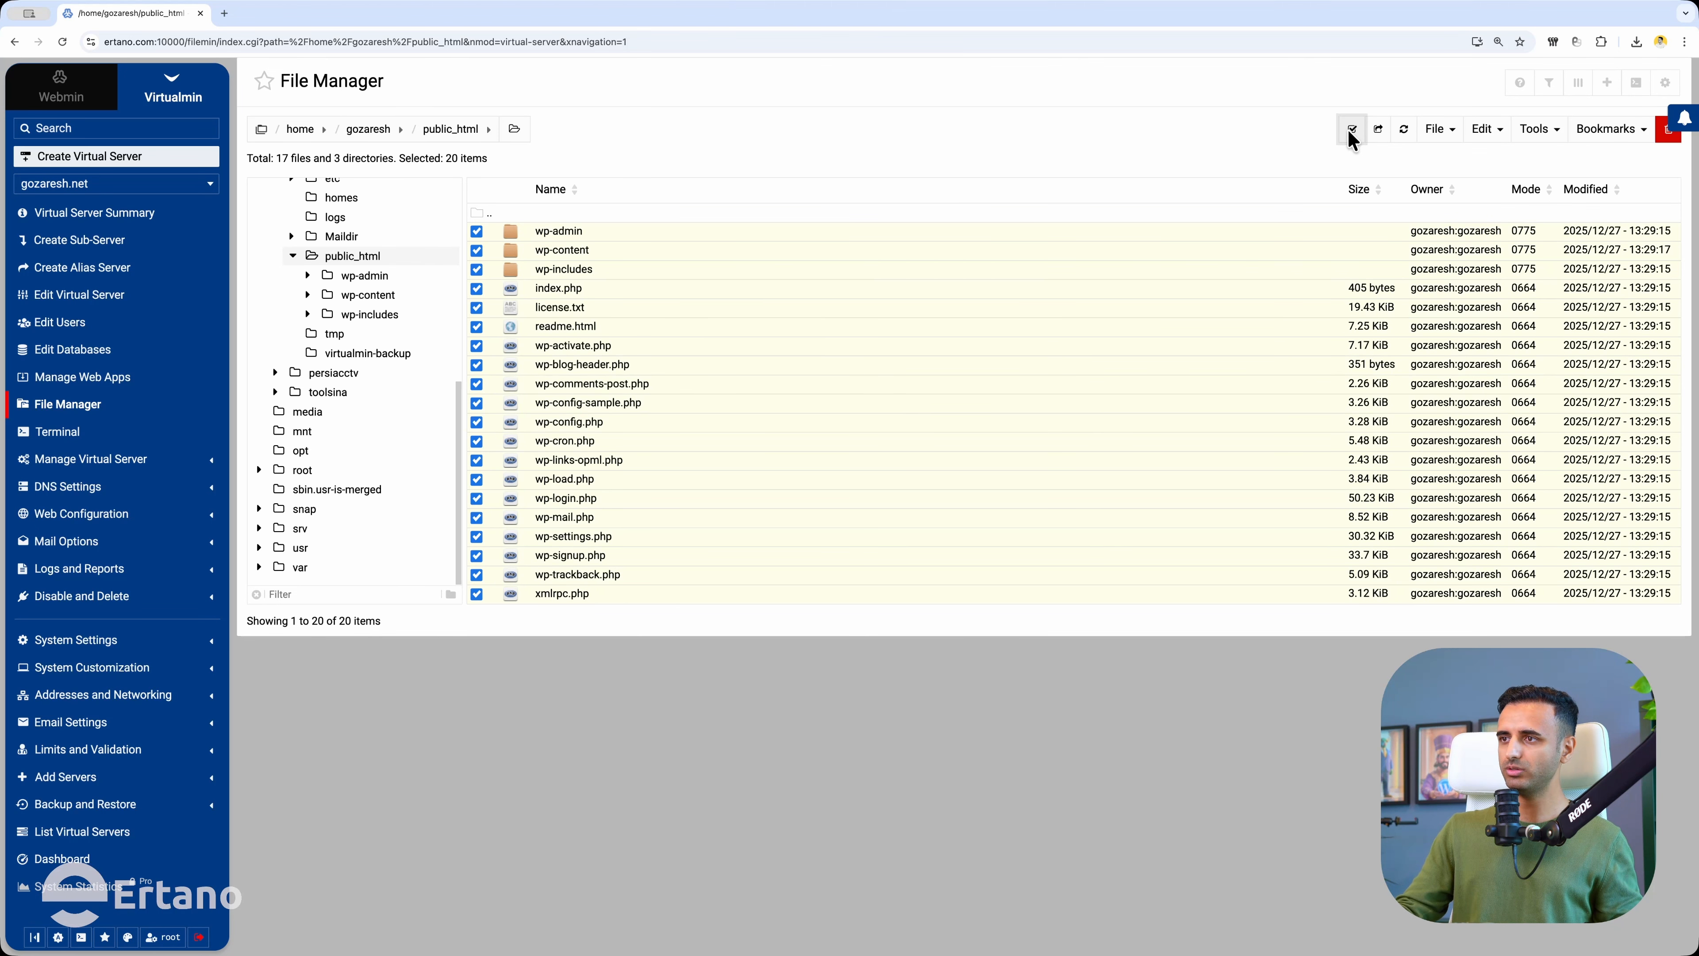
pyautogui.click(1668, 130)
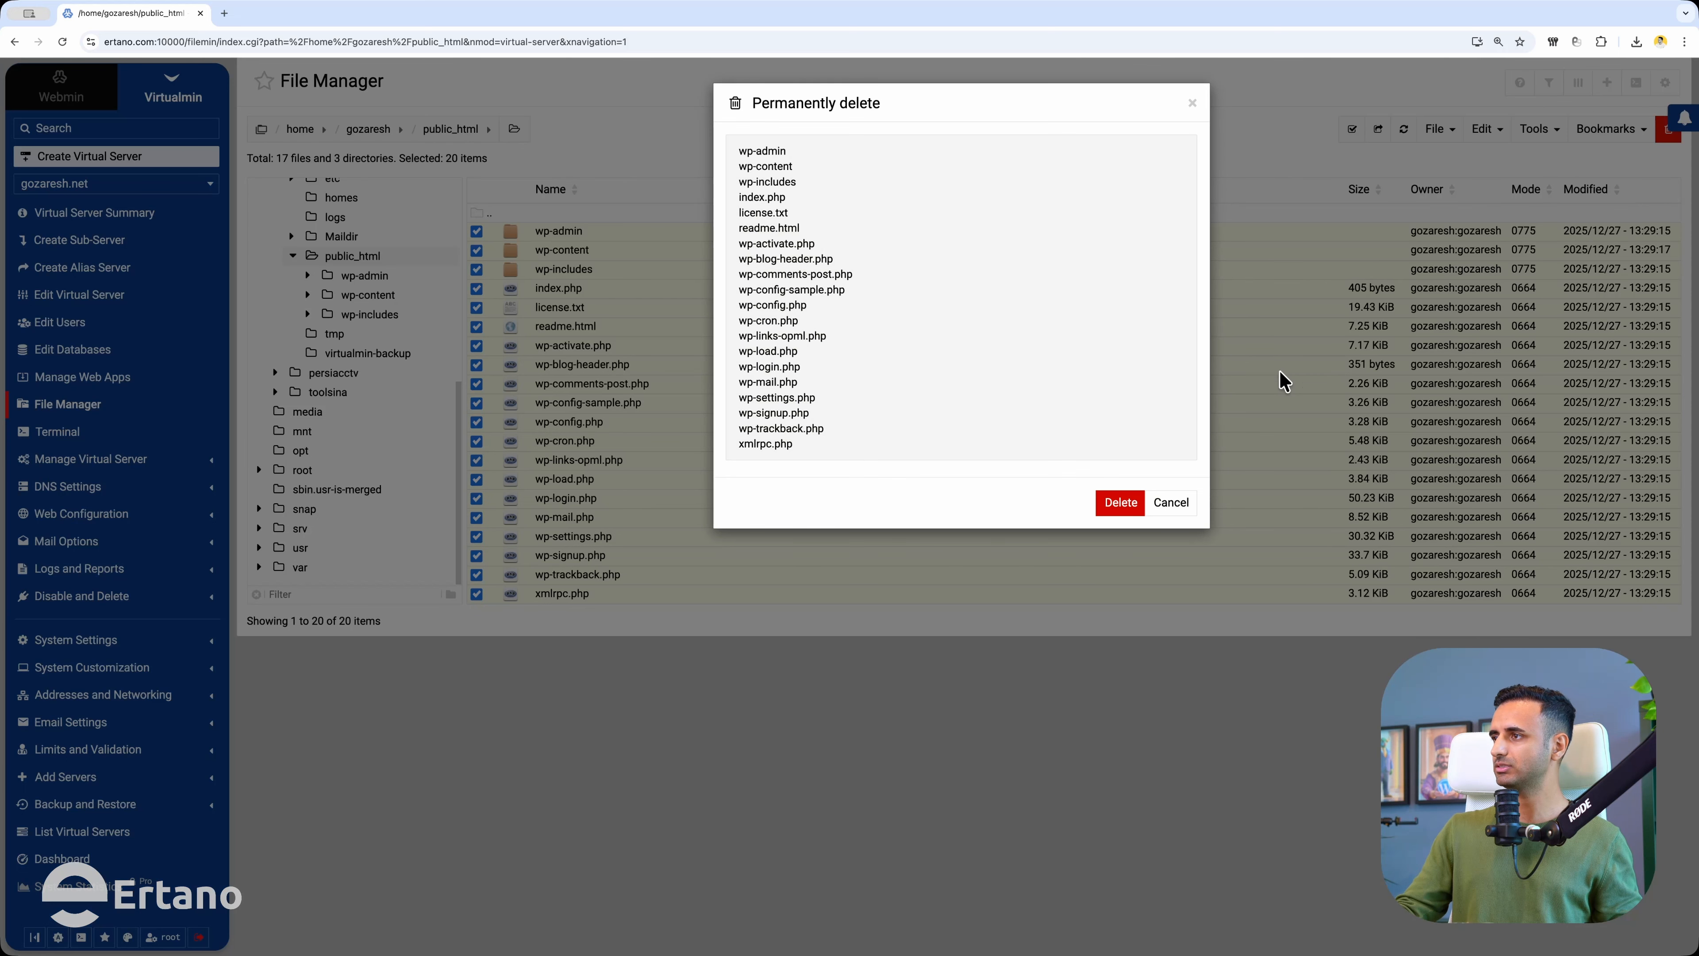
pyautogui.click(1121, 503)
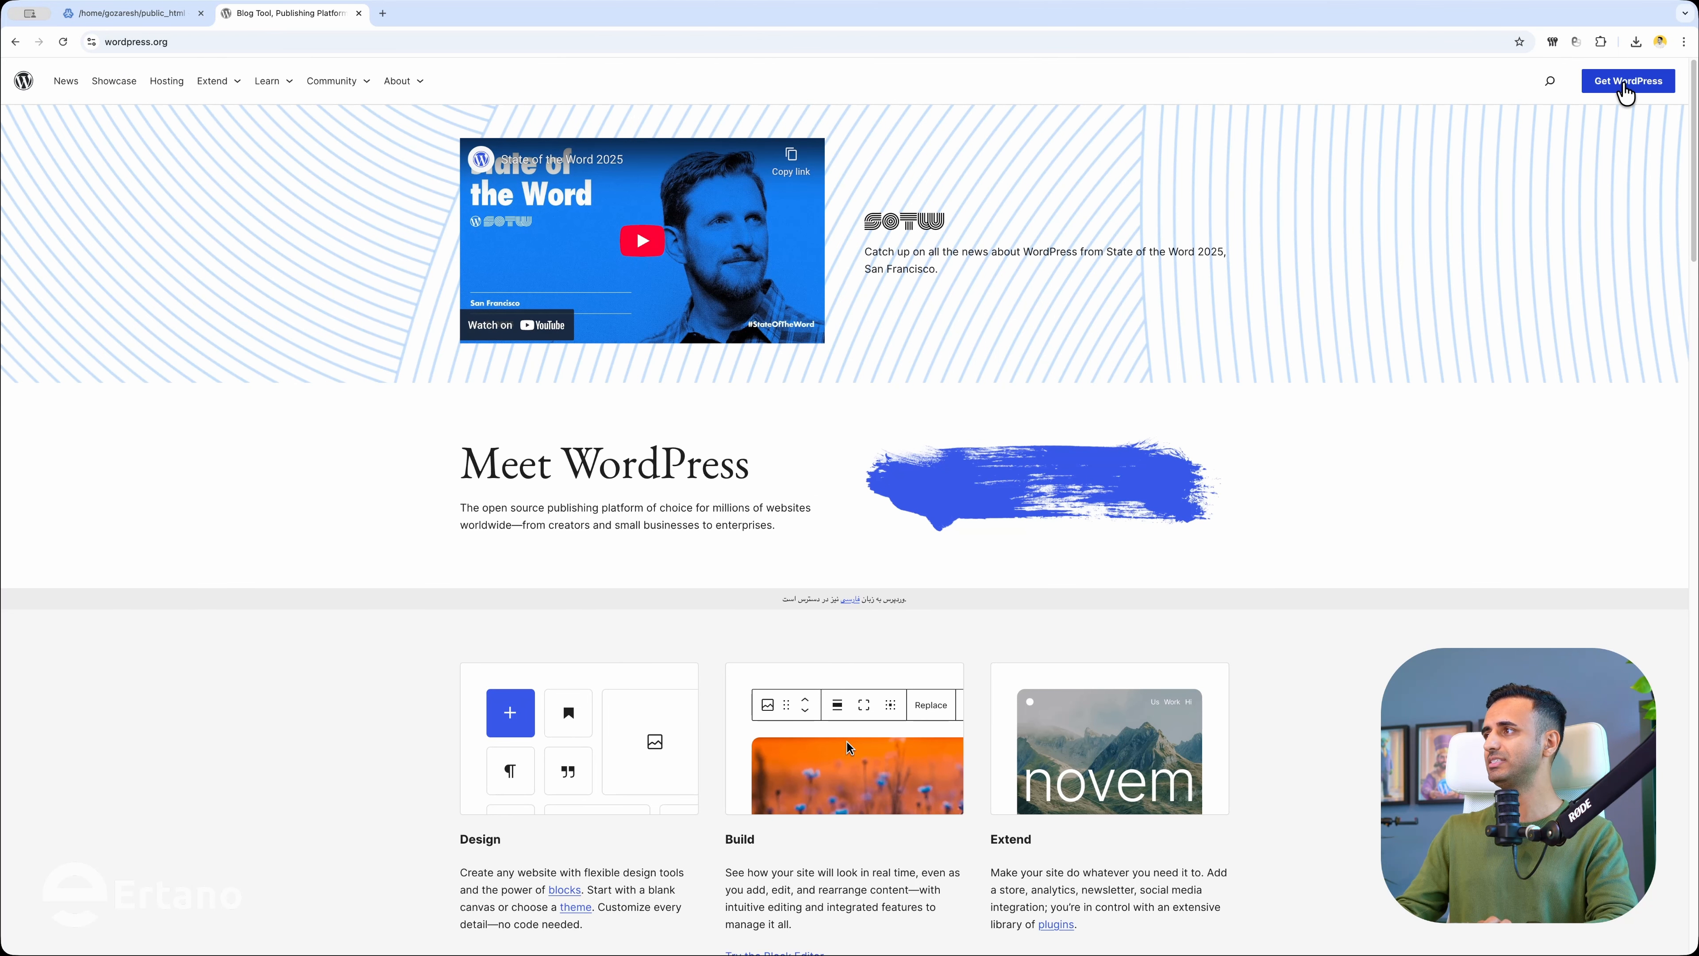
# Download wordpress-6.9.zip from WordPress.org, cancelling and restarting the slow download.
pyautogui.click(1625, 92)
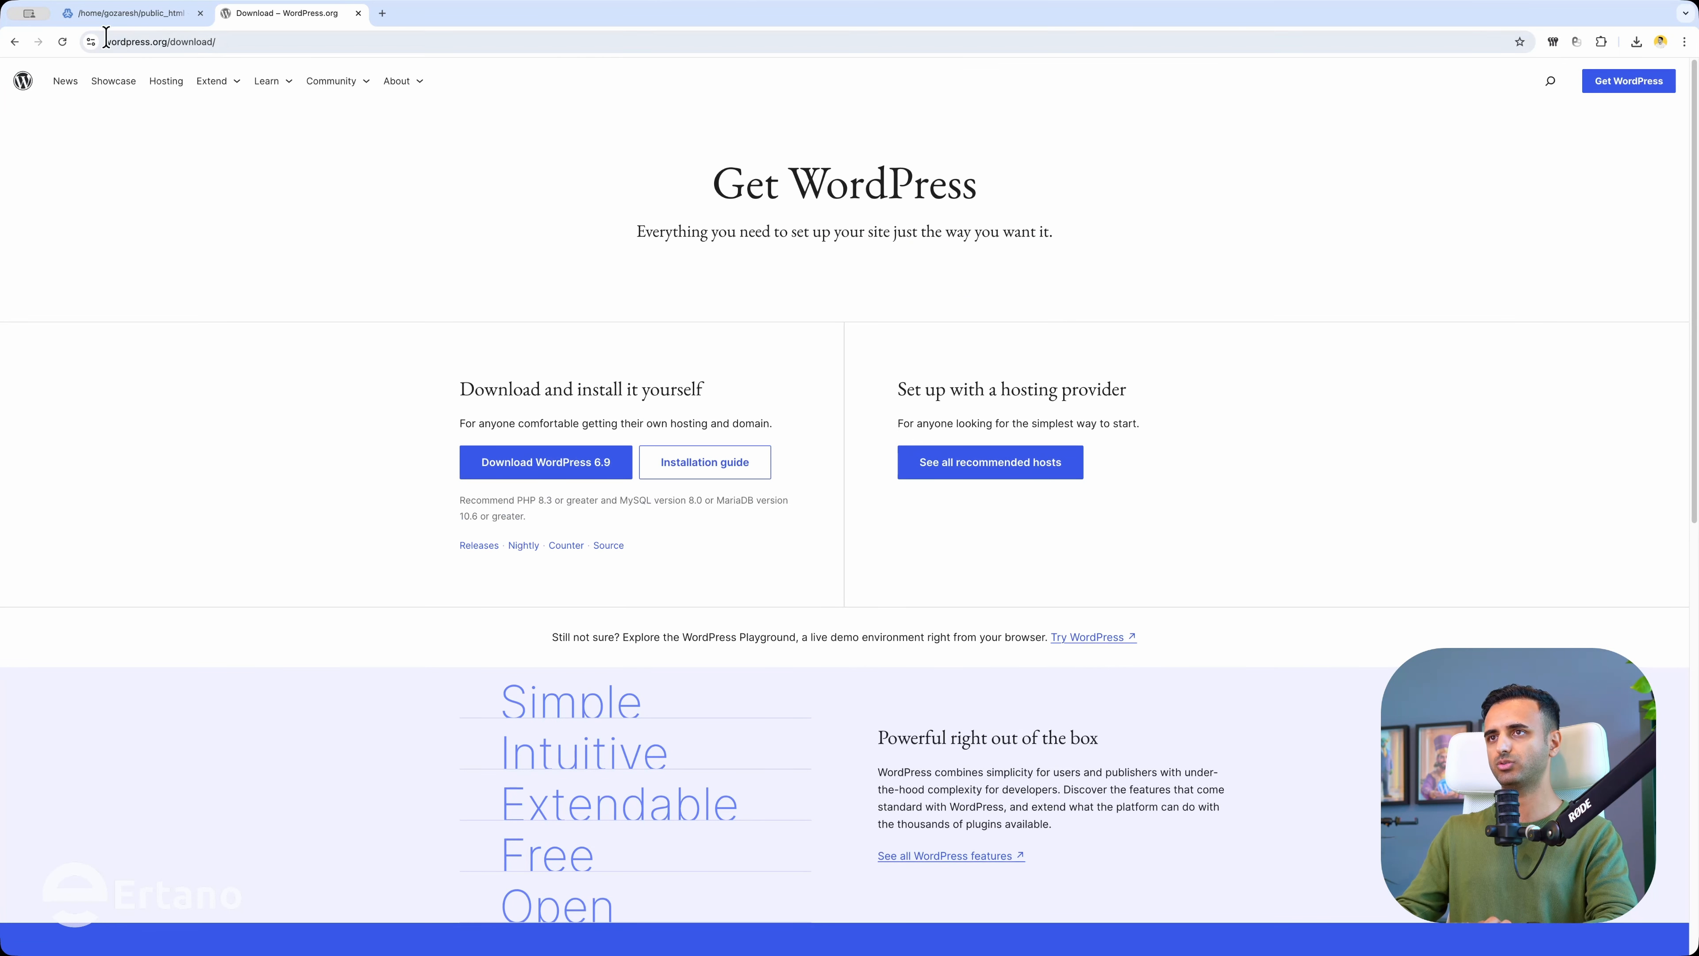
pyautogui.click(532, 472)
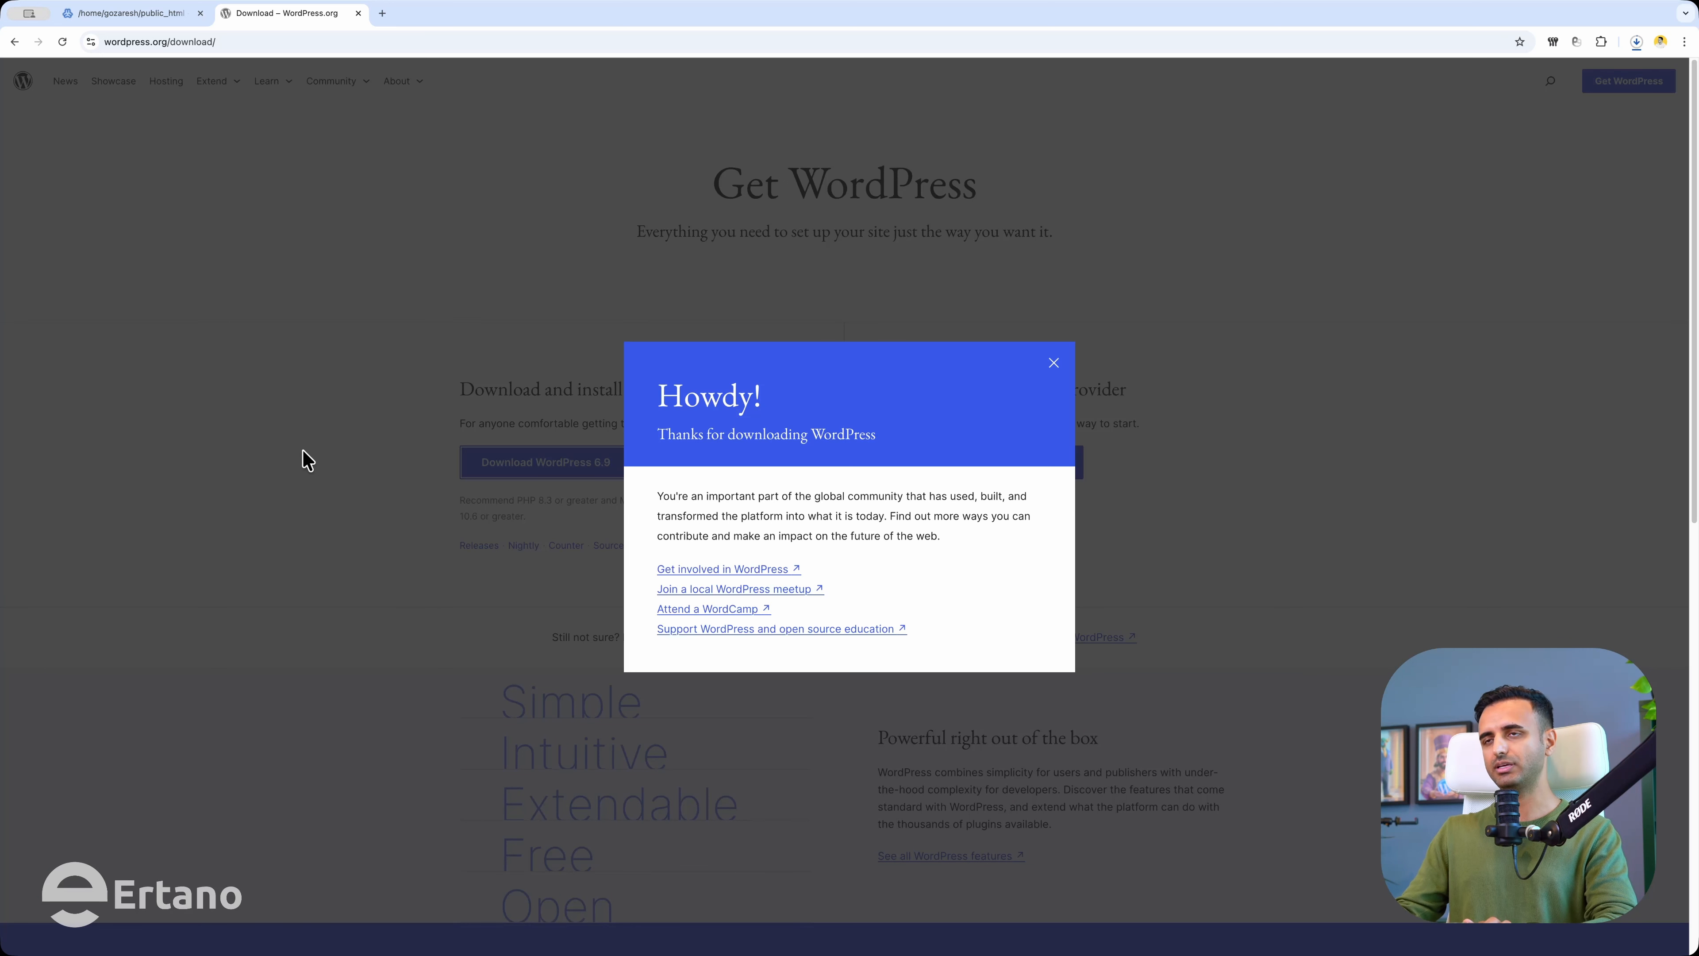
pyautogui.click(294, 463)
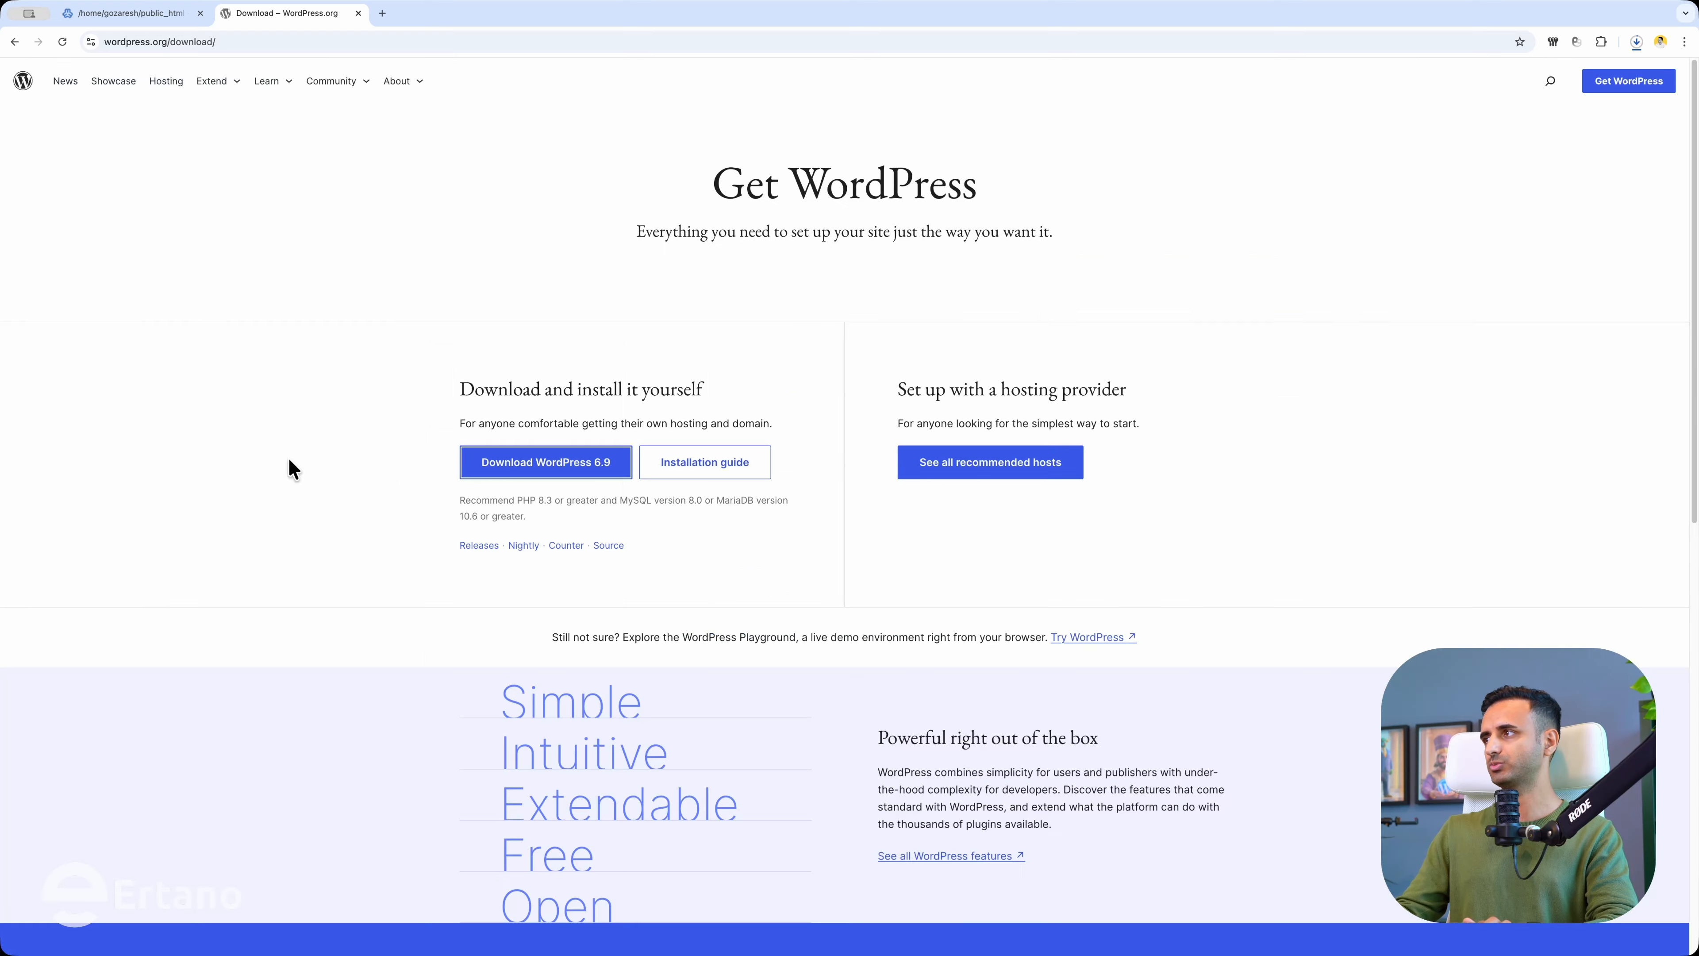
pyautogui.click(1637, 41)
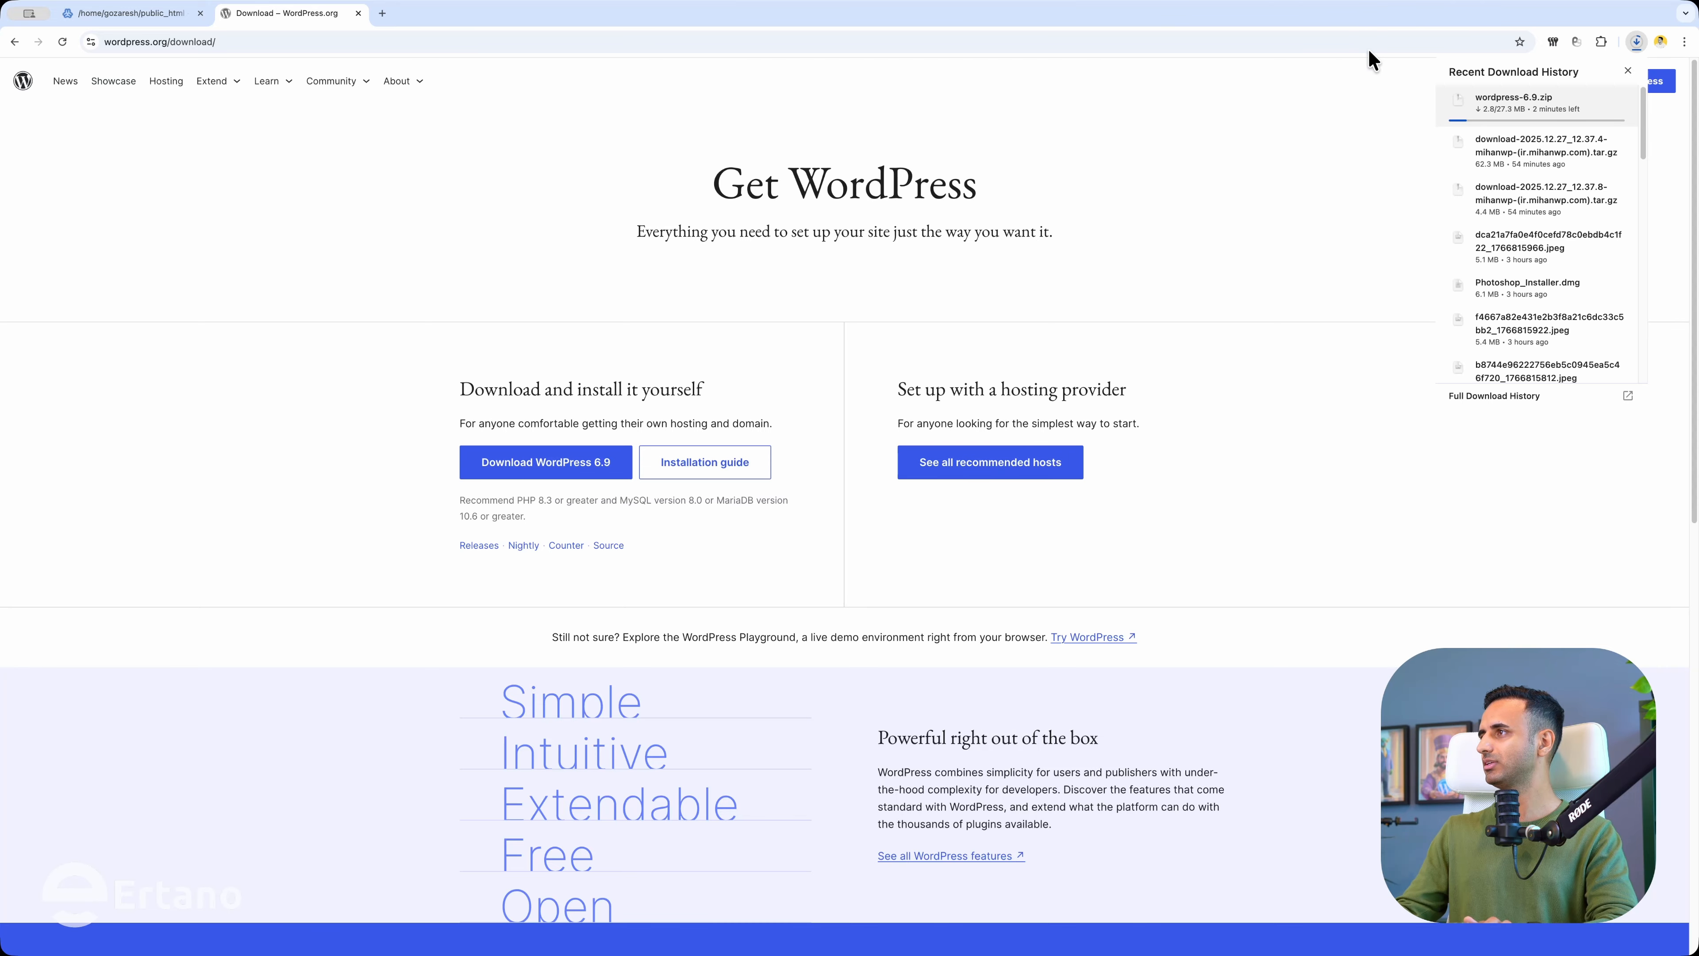
pyautogui.click(1615, 99)
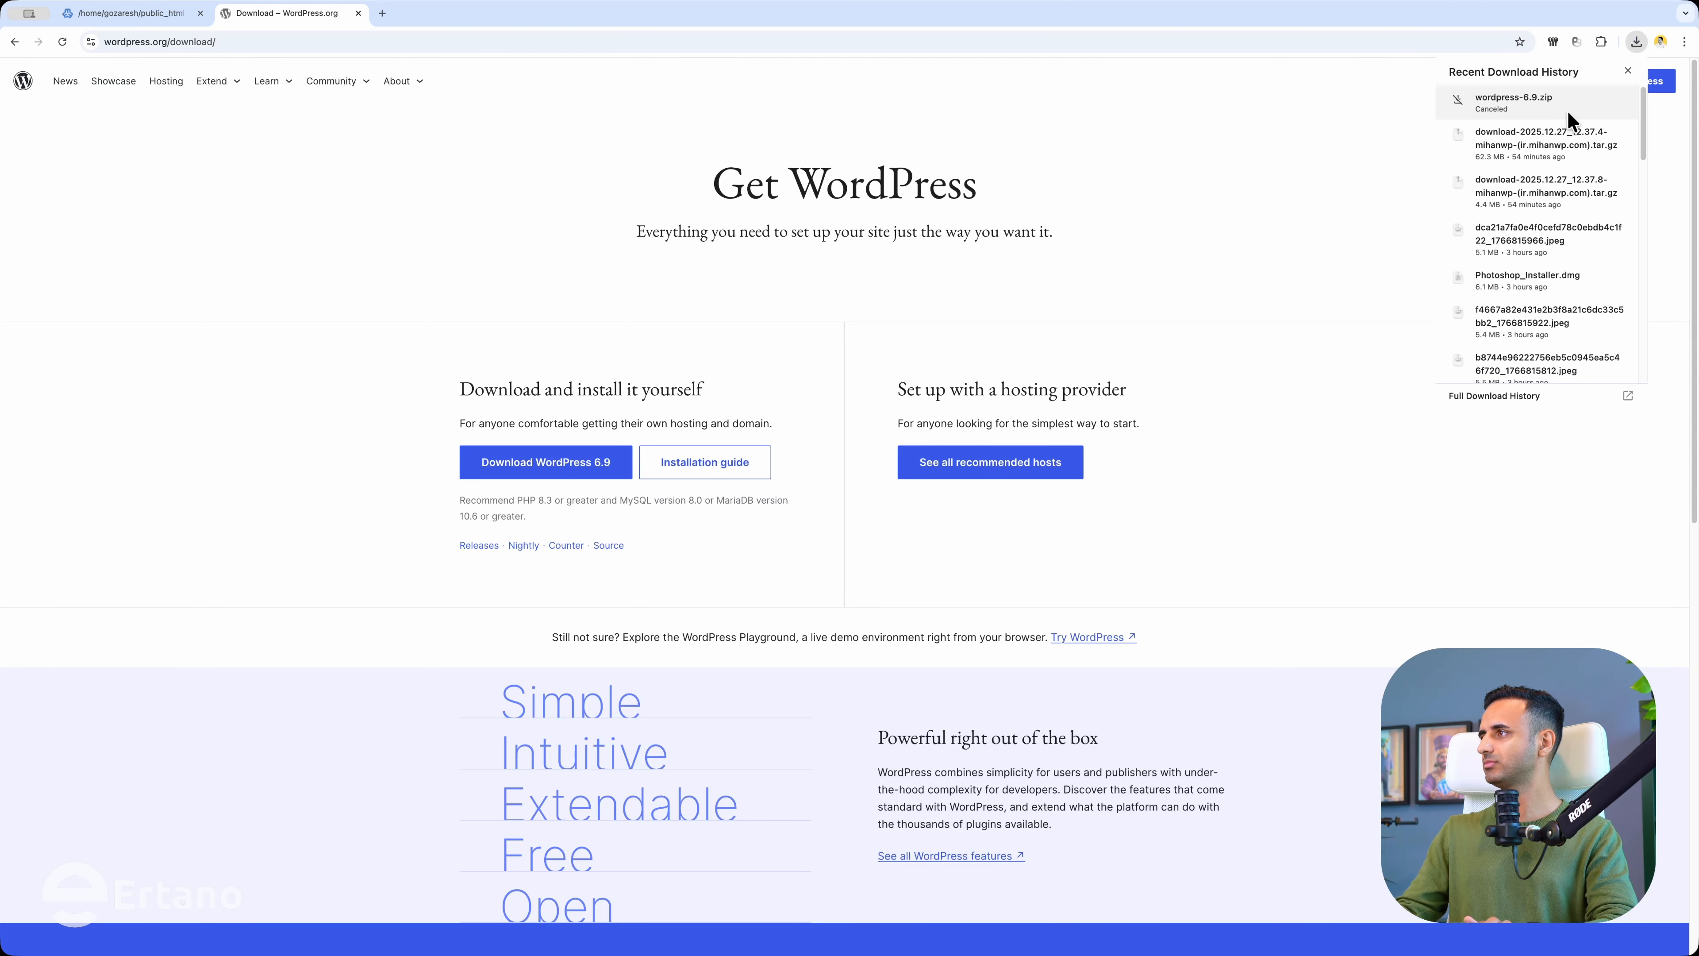
pyautogui.click(581, 462)
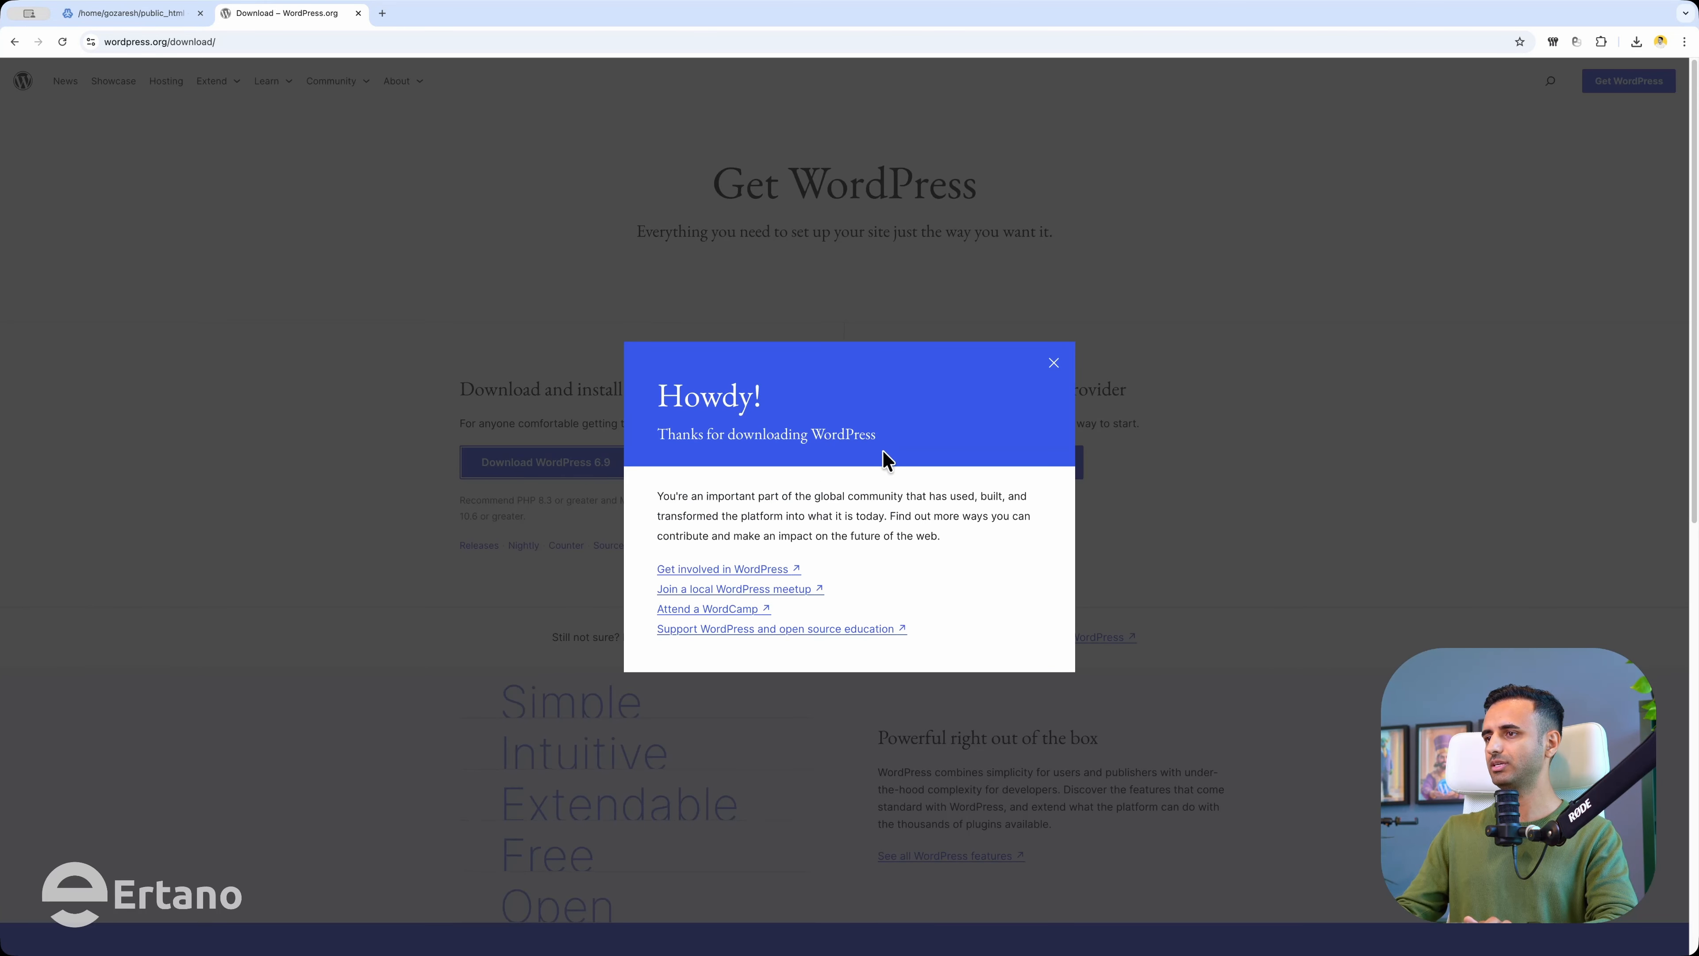
pyautogui.click(1636, 42)
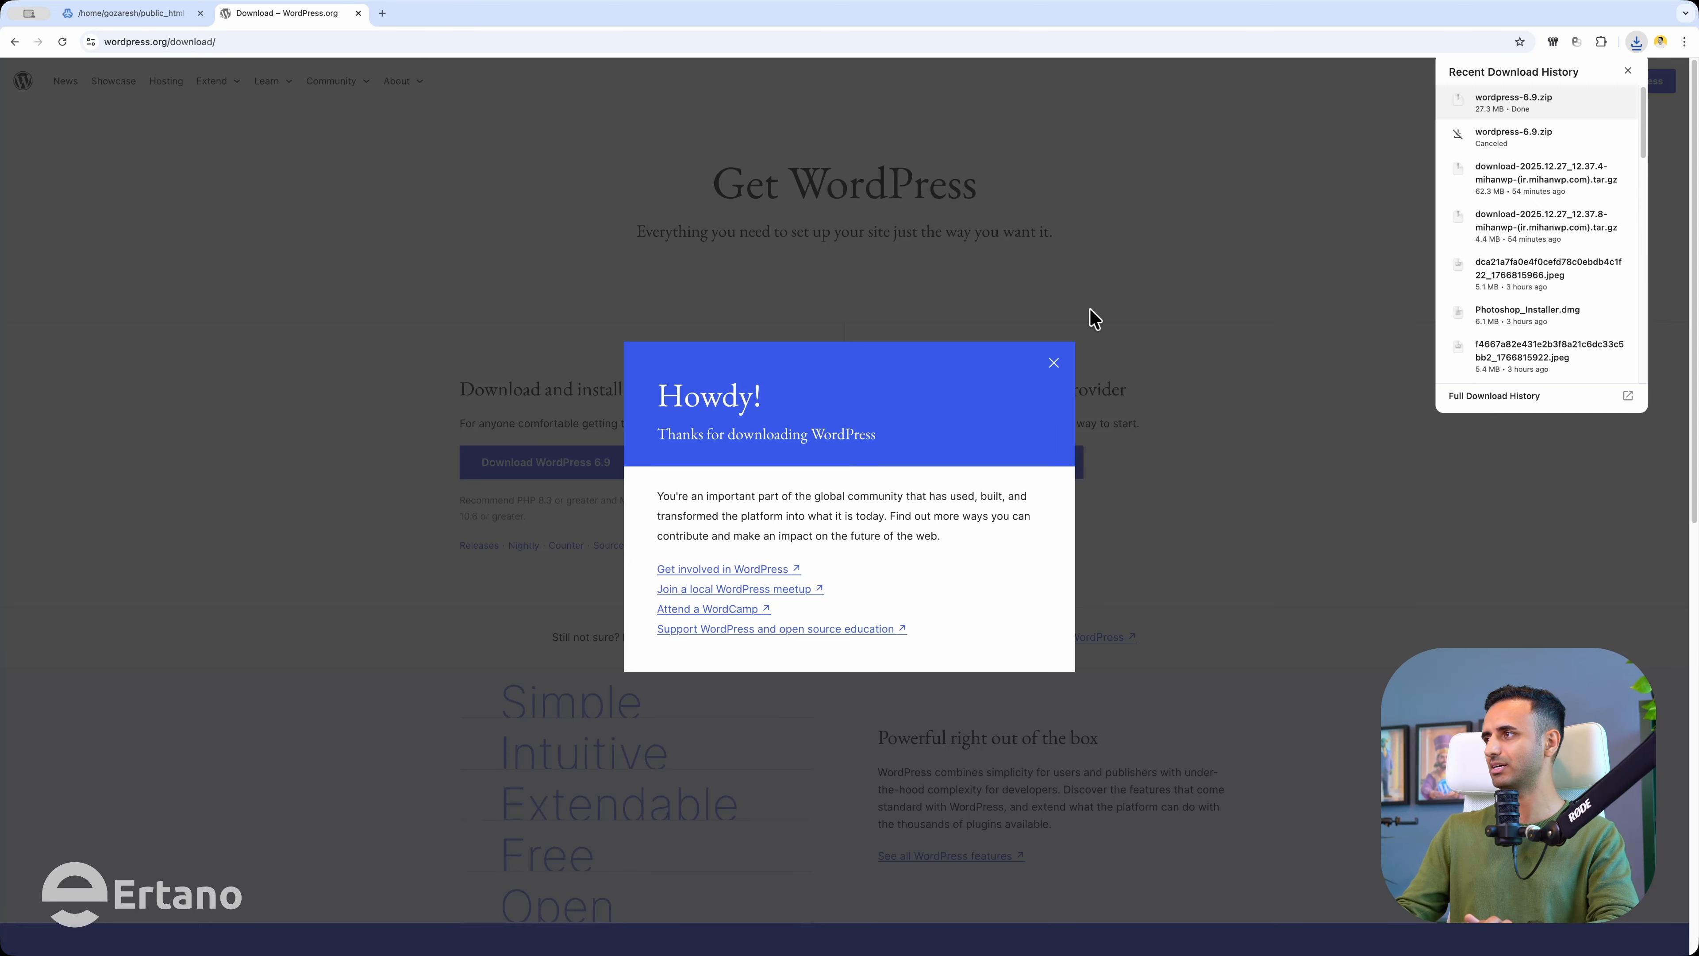
pyautogui.click(129, 24)
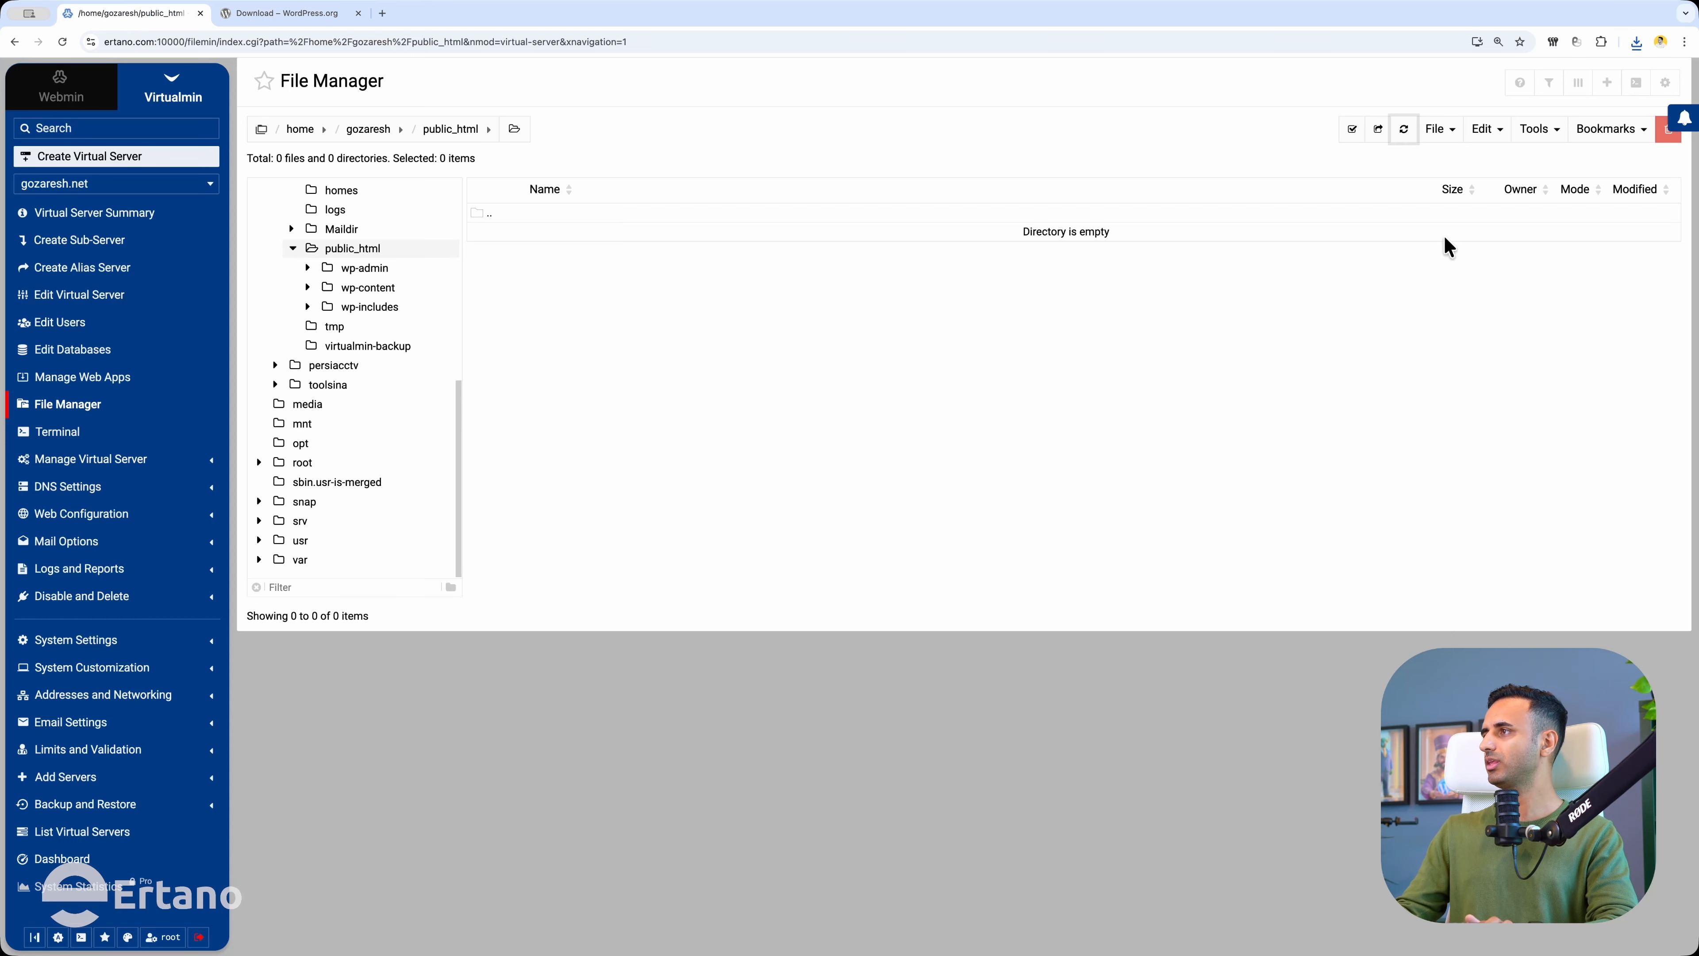
# Upload wordpress-6.9.zip into public_html through the File Manager's upload dialog.
pyautogui.click(1445, 132)
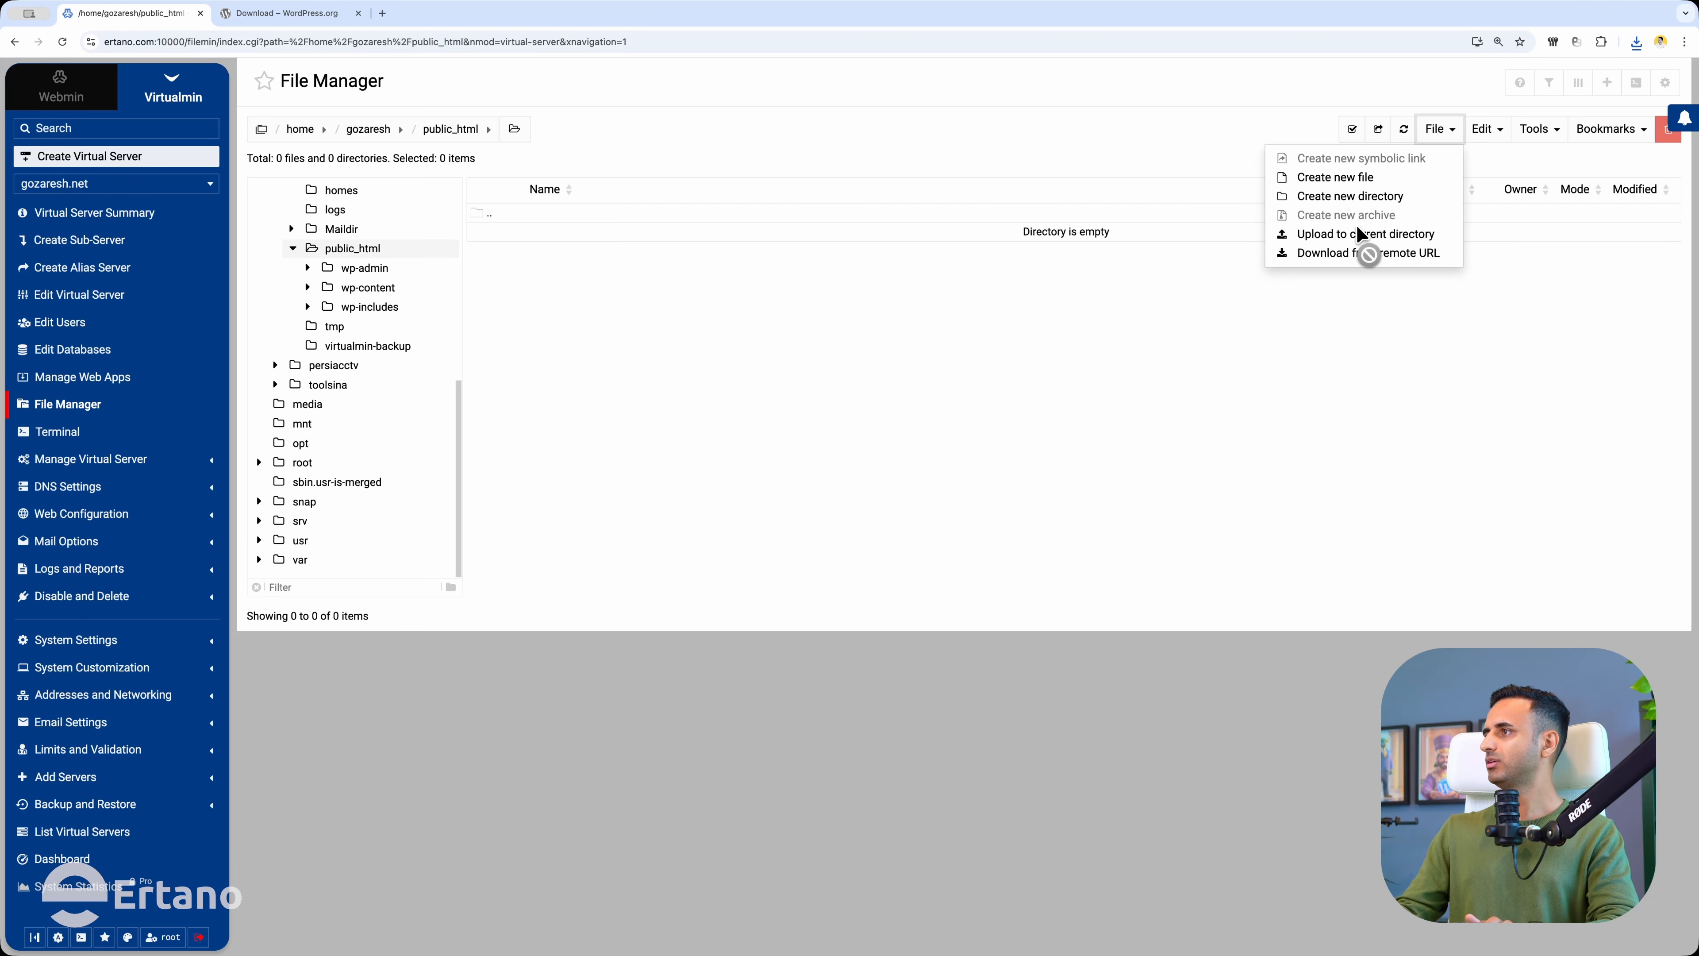
pyautogui.click(1338, 235)
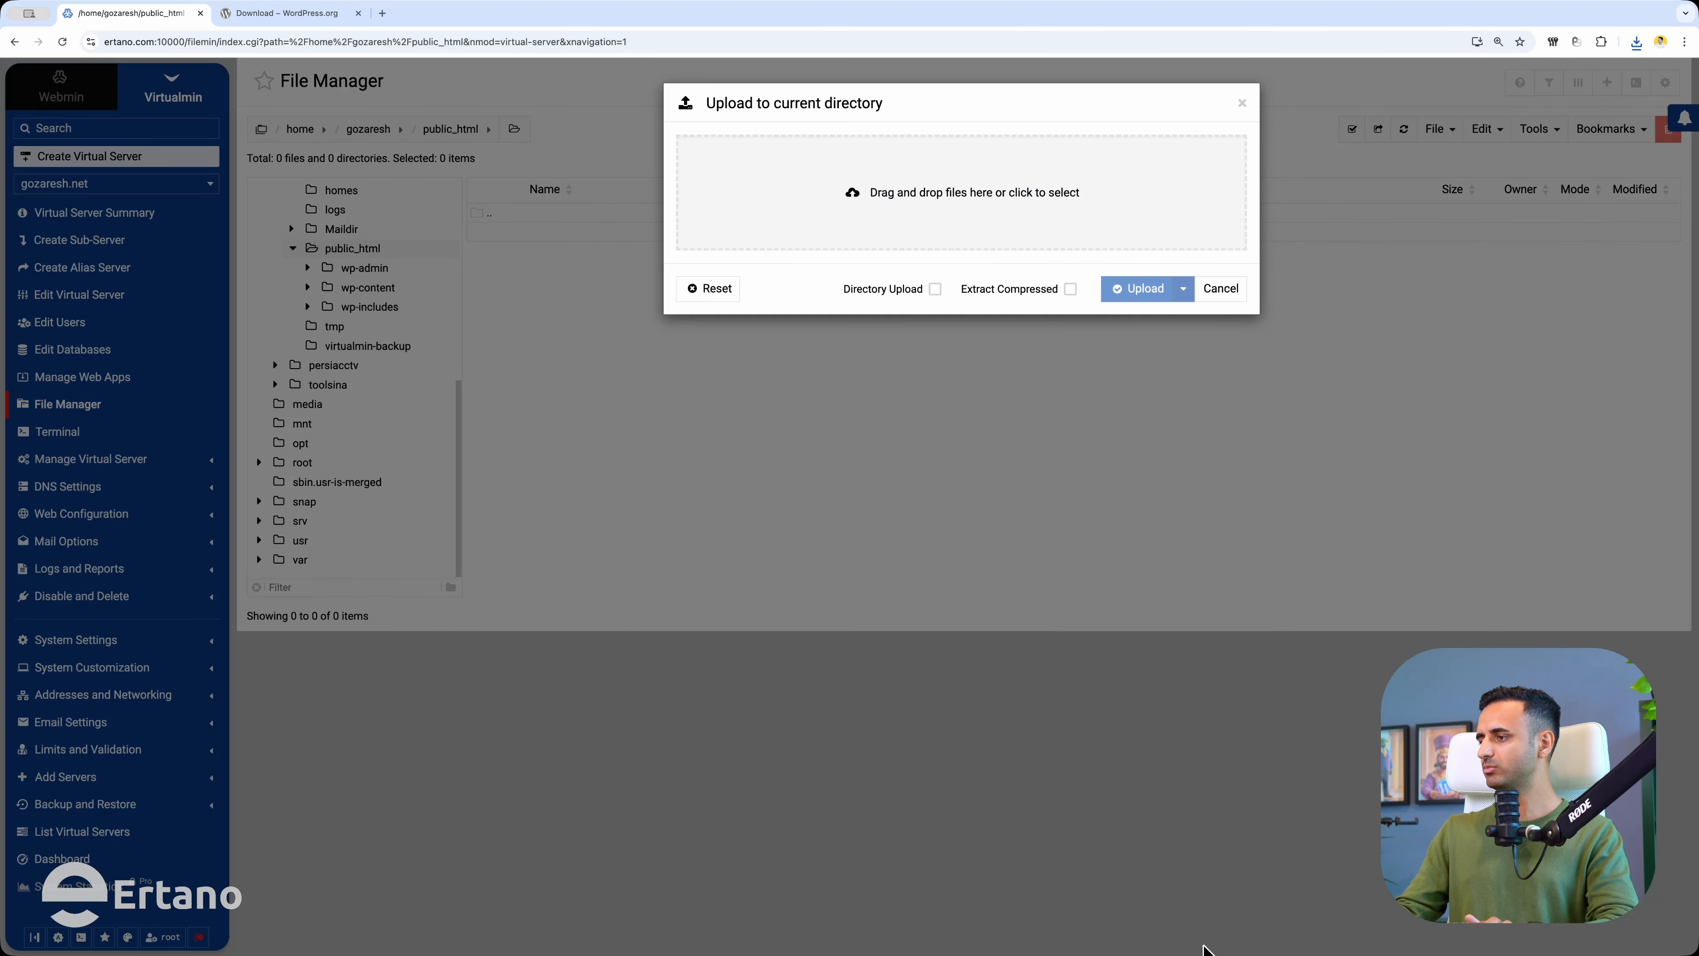
pyautogui.moveTo(1377, 889); pyautogui.dragTo(929, 184)
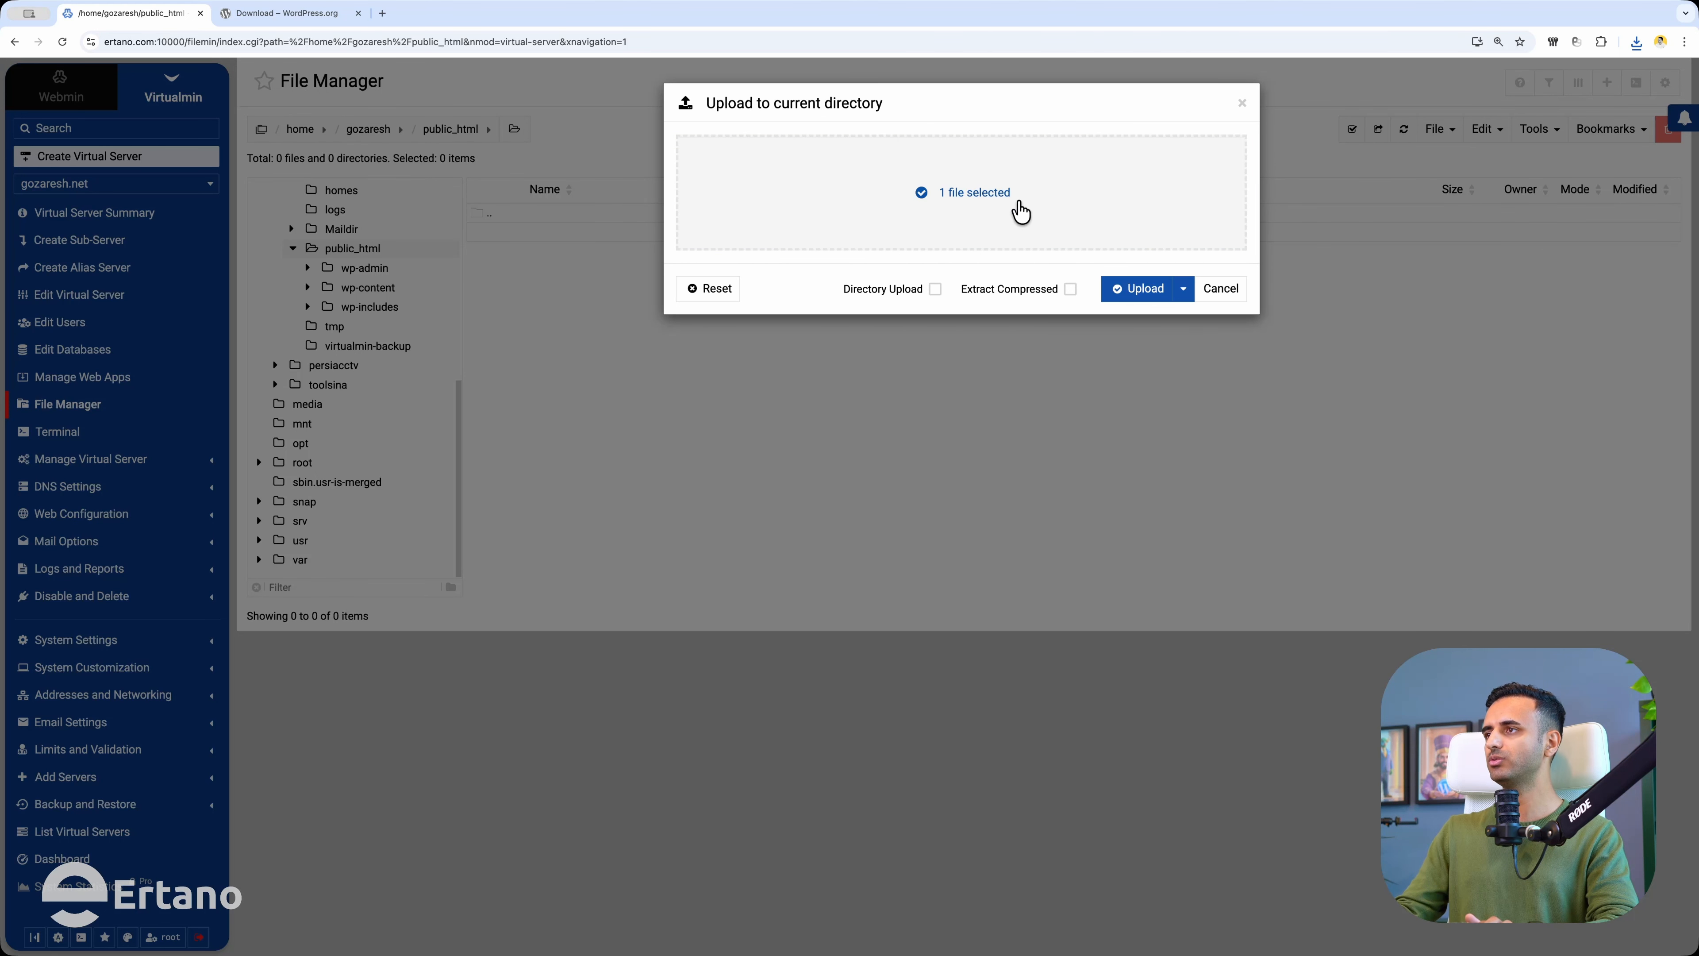
pyautogui.click(1136, 289)
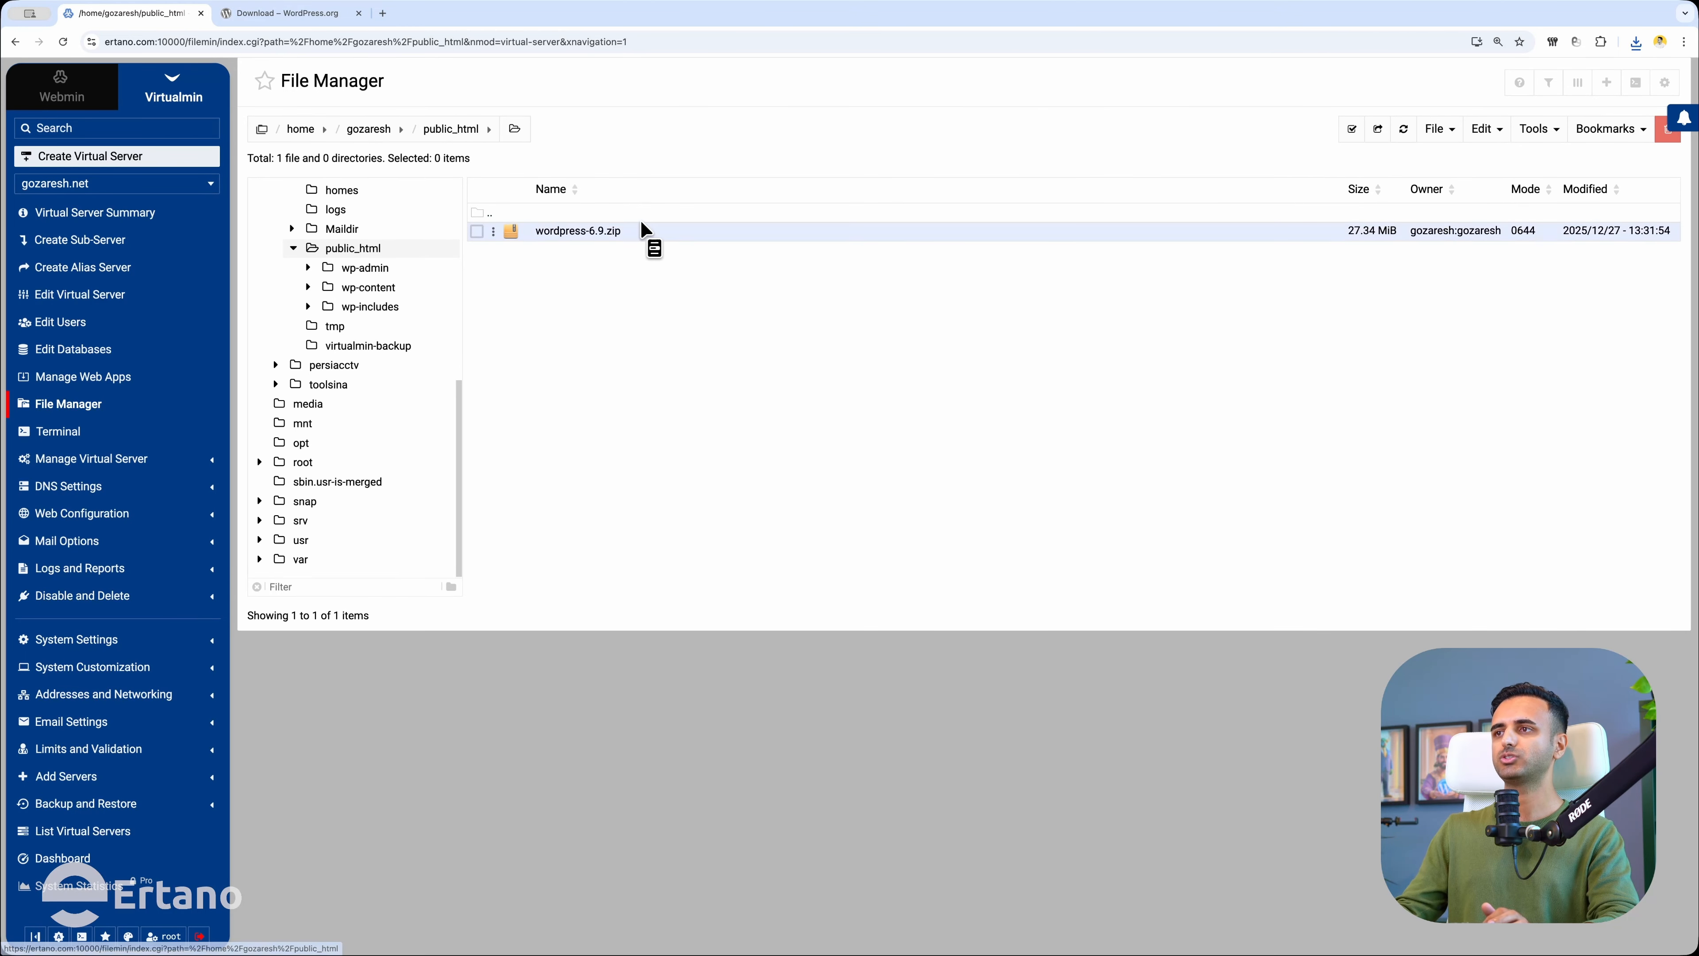
# Extract wordpress-6.9.zip in public_html, allowing overwrites, and open the extracted wordpress folder.
pyautogui.rightClick(624, 231)
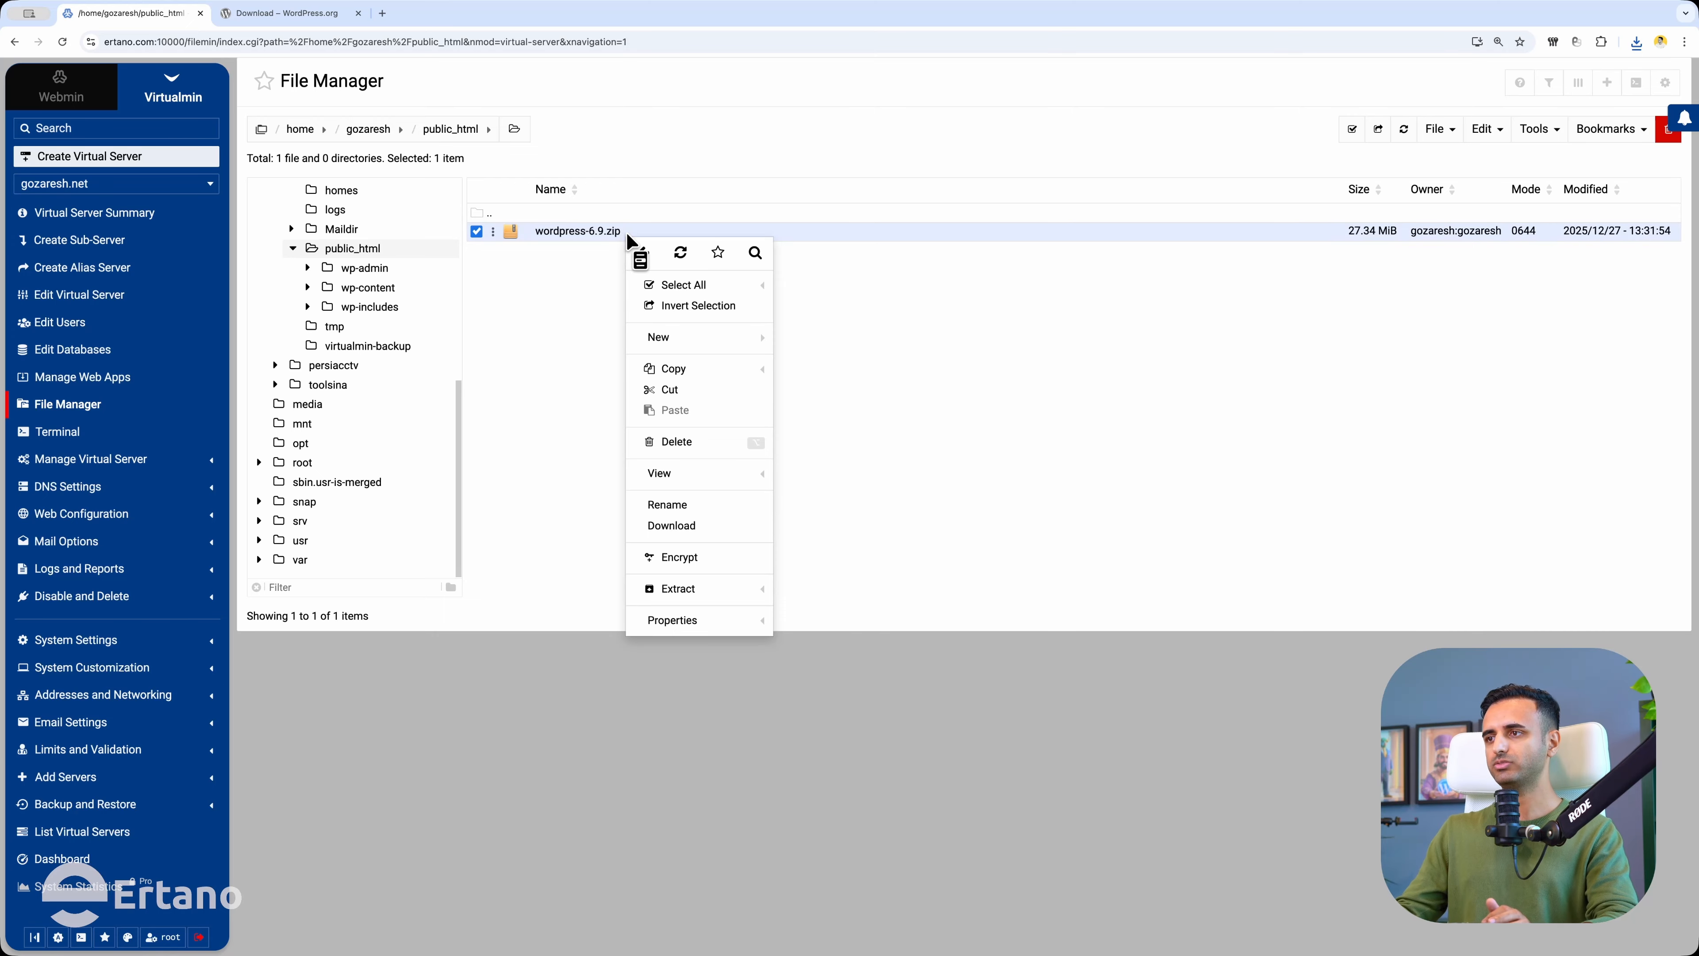
pyautogui.rightClick(574, 230)
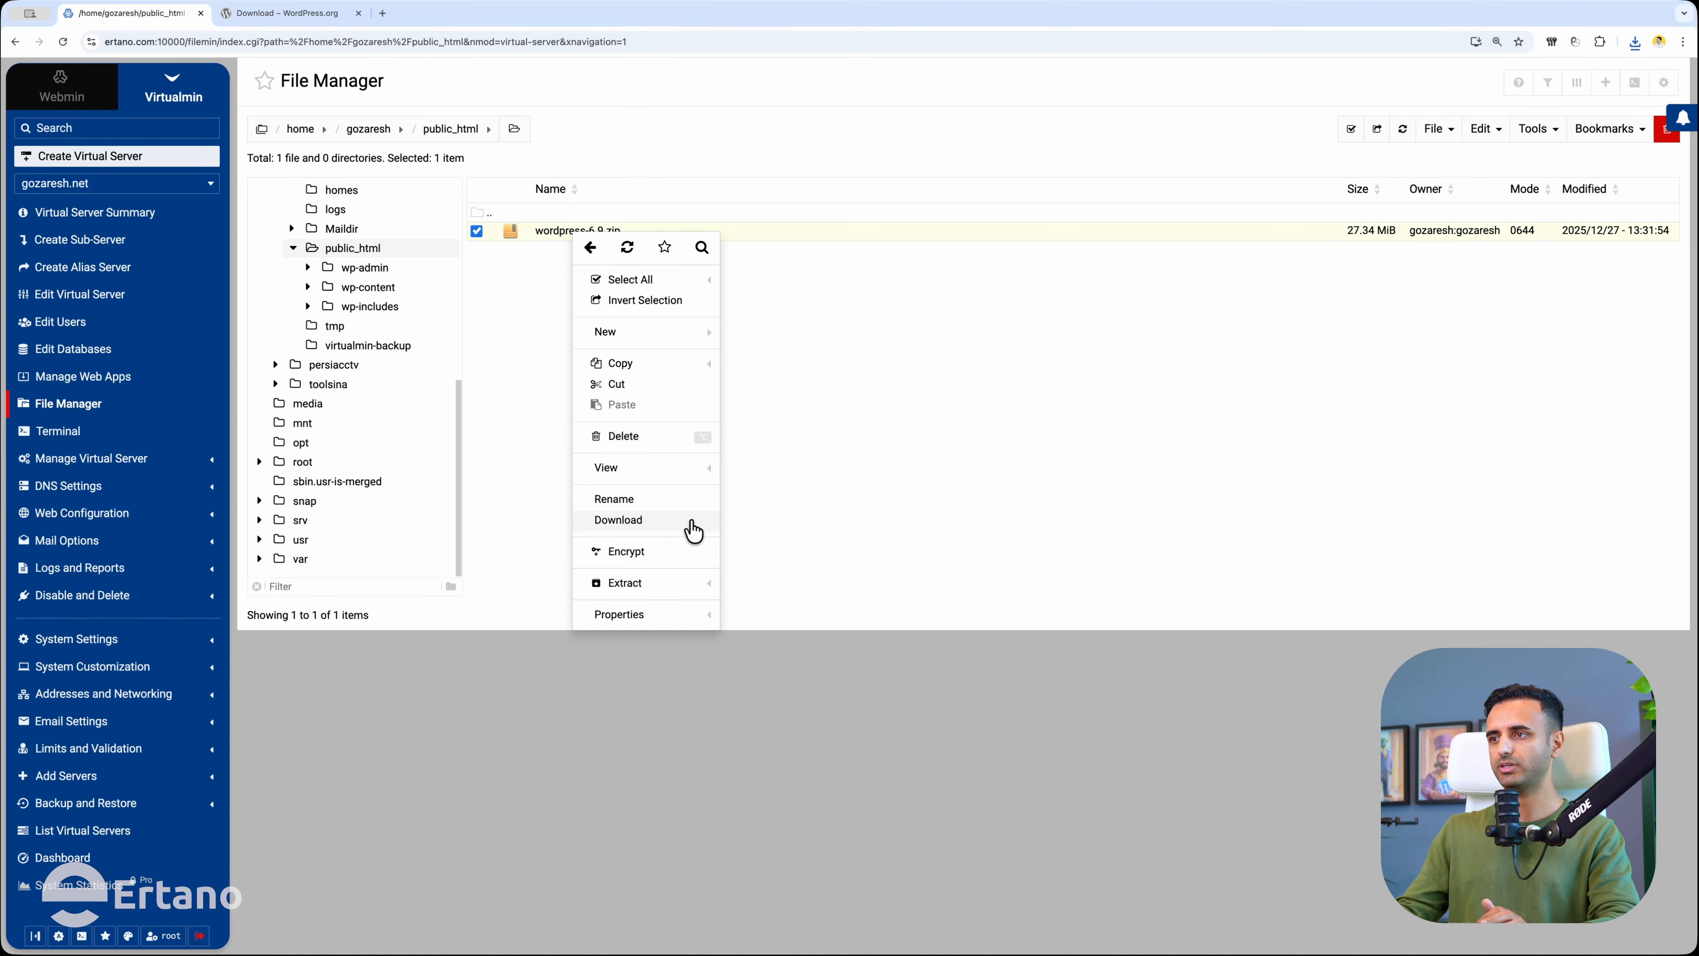
pyautogui.click(627, 583)
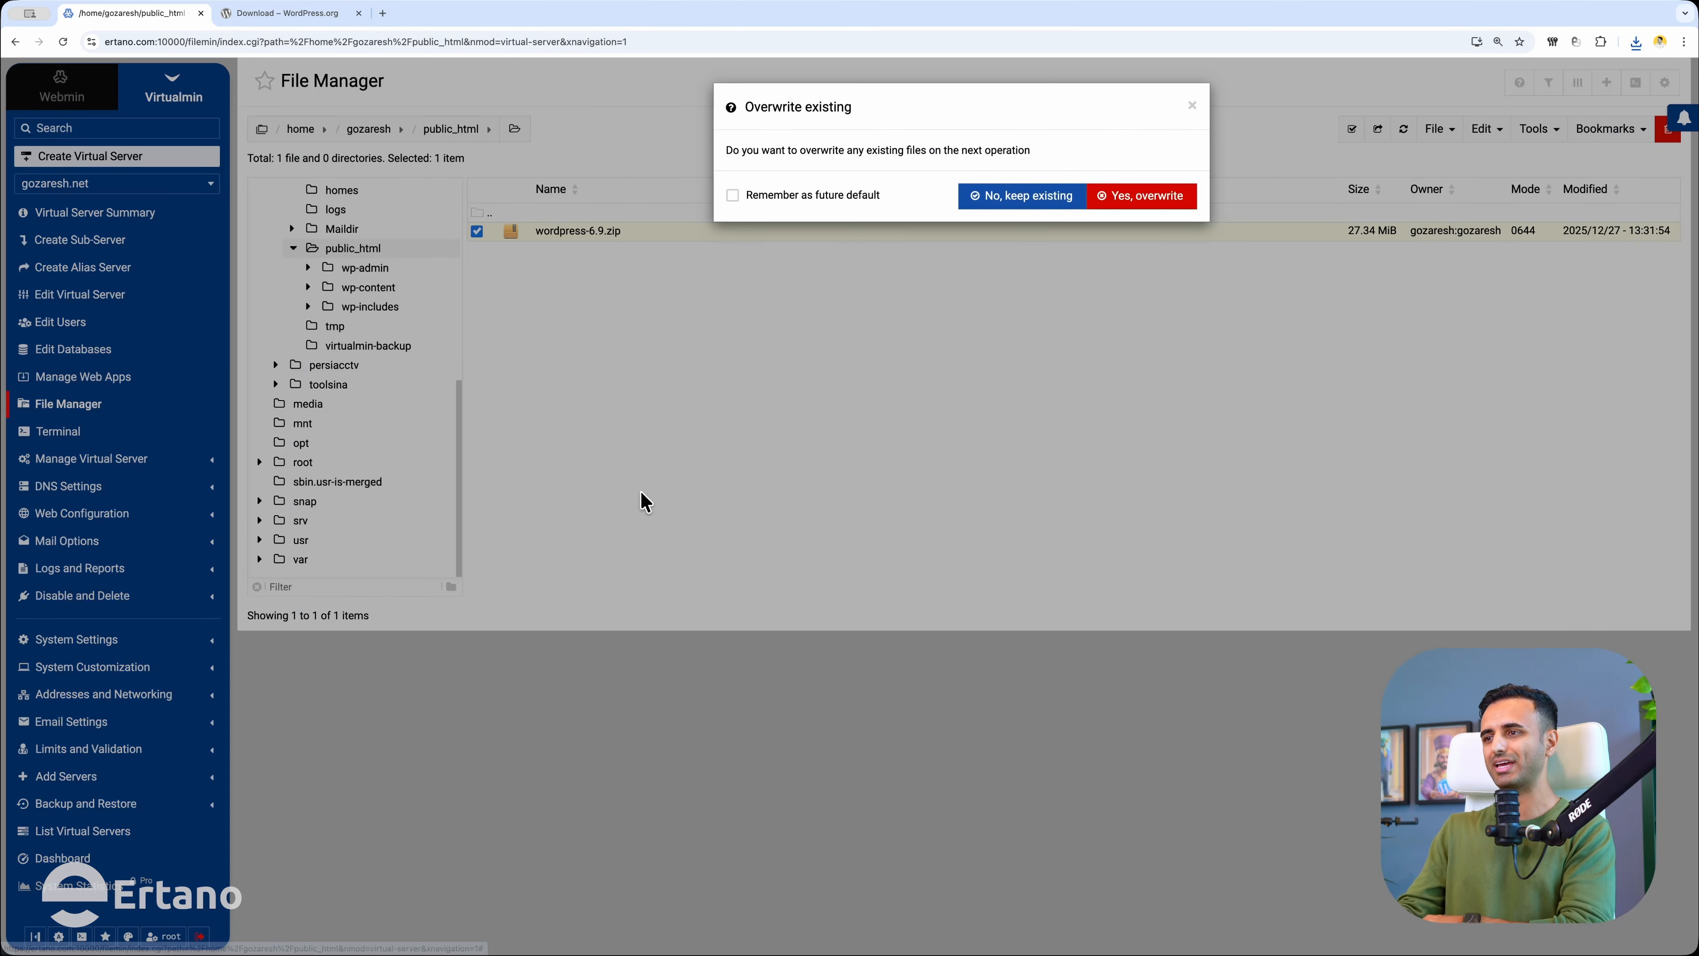
pyautogui.click(1140, 197)
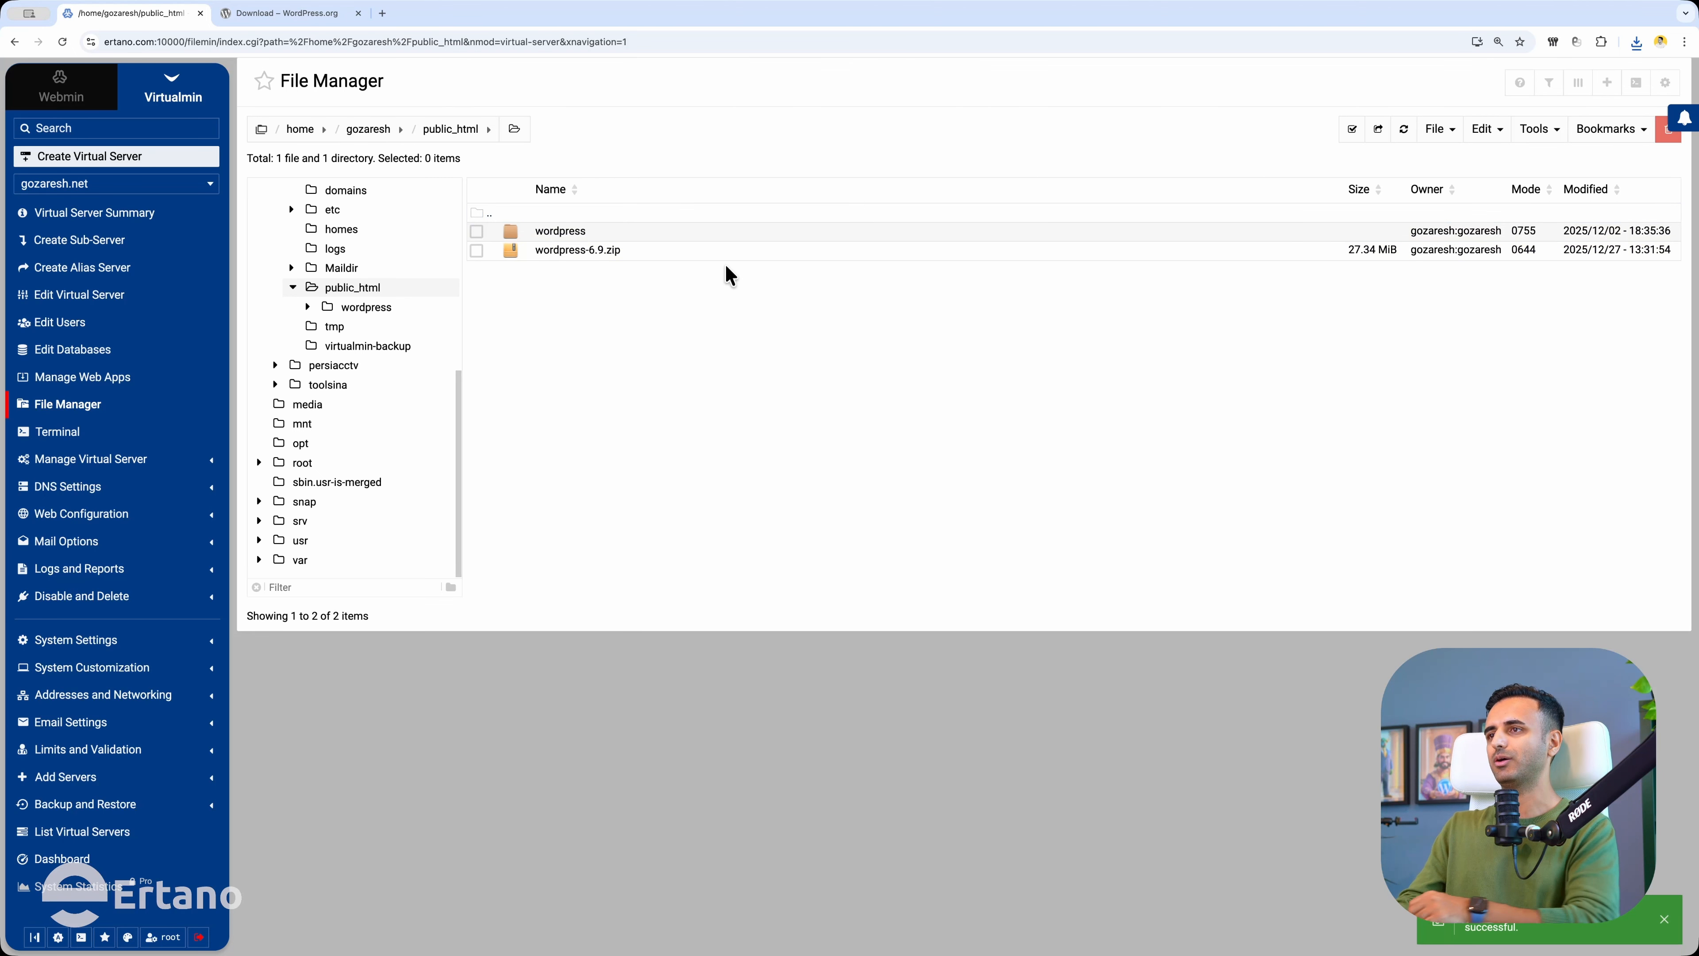
pyautogui.doubleClick(692, 230)
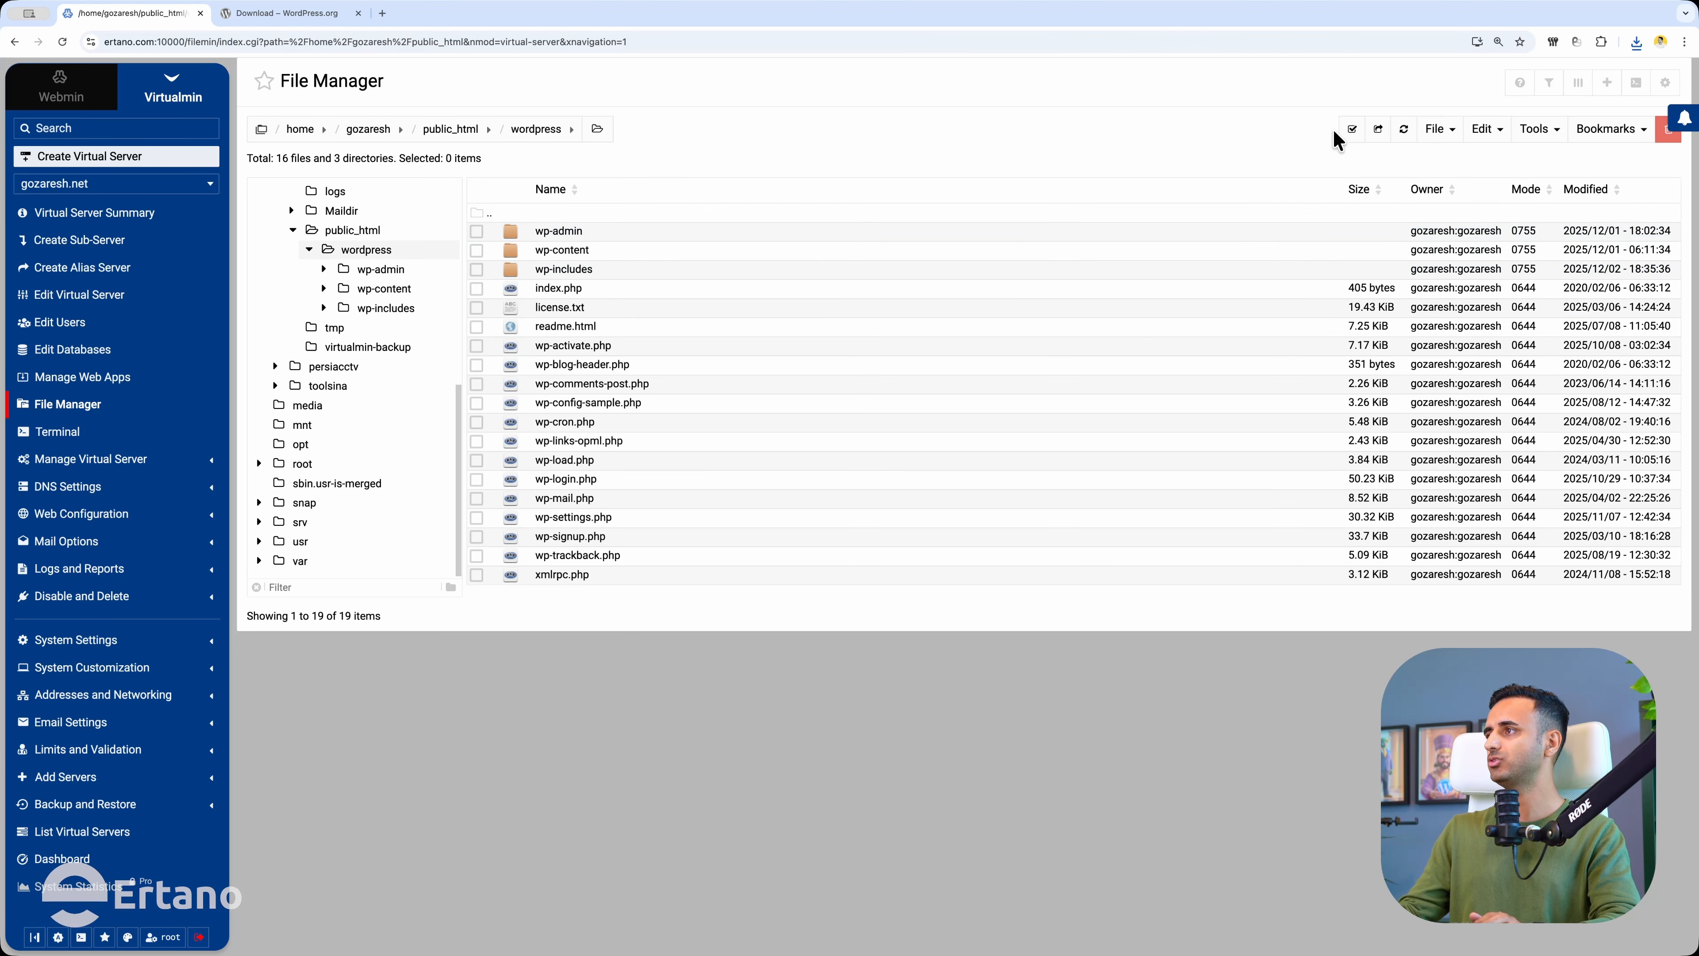
# Copy every file in the wordpress folder and paste them into public_html.
pyautogui.click(1350, 129)
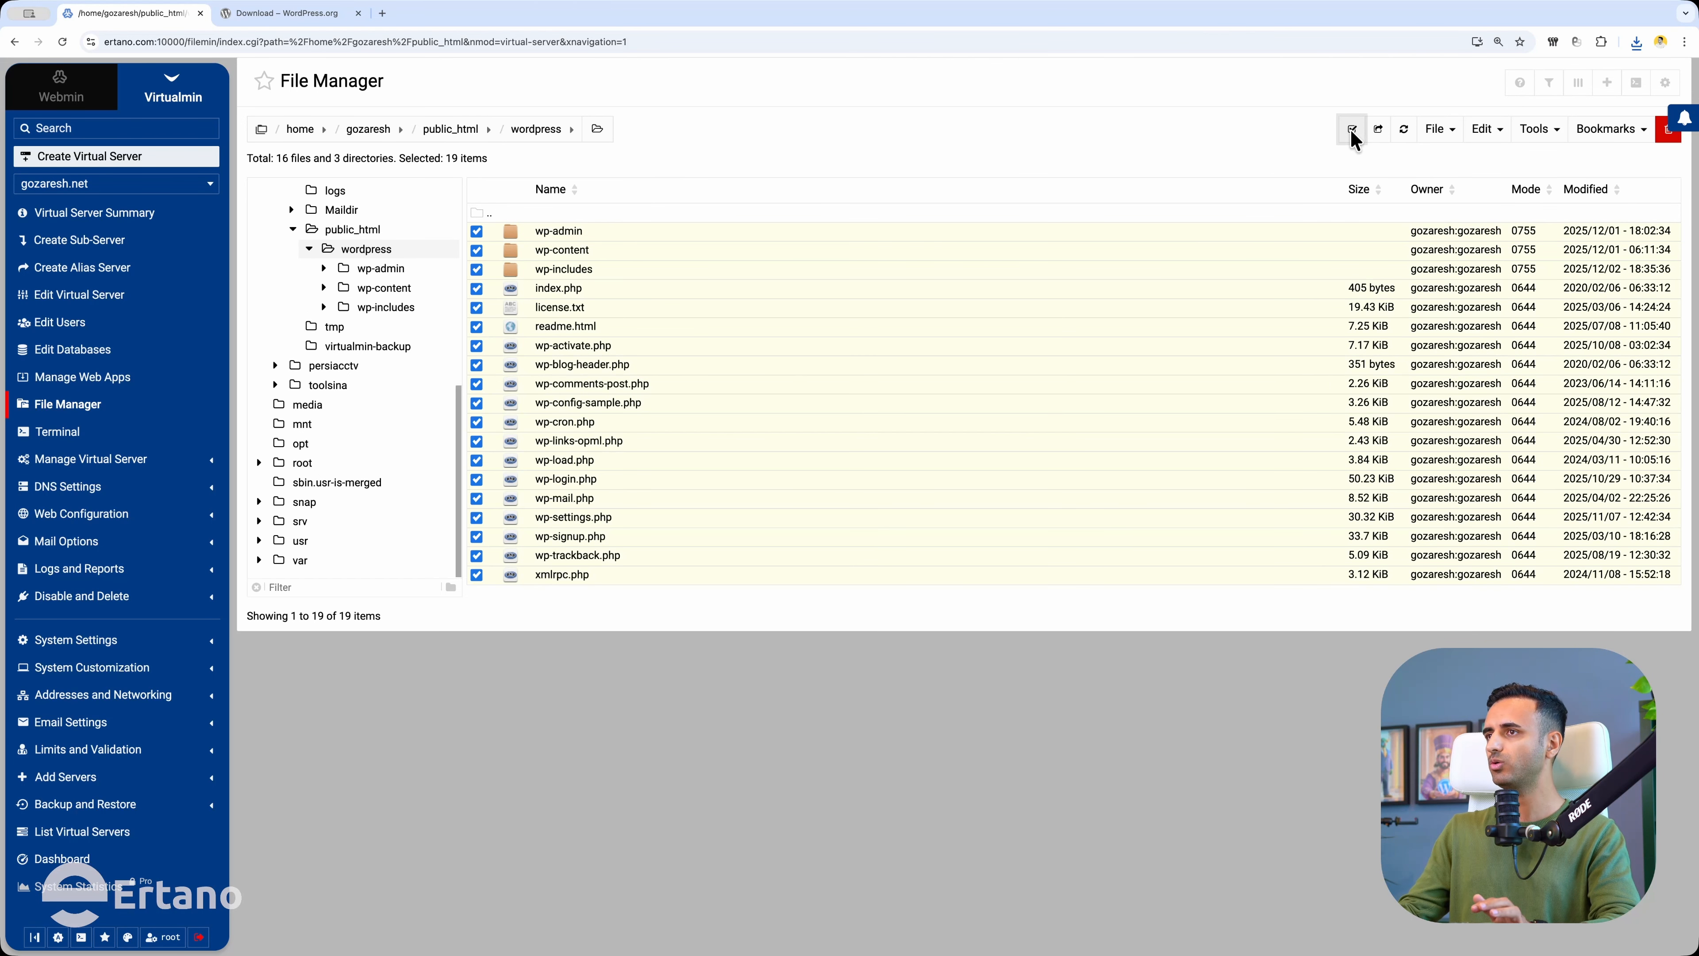
pyautogui.click(1487, 128)
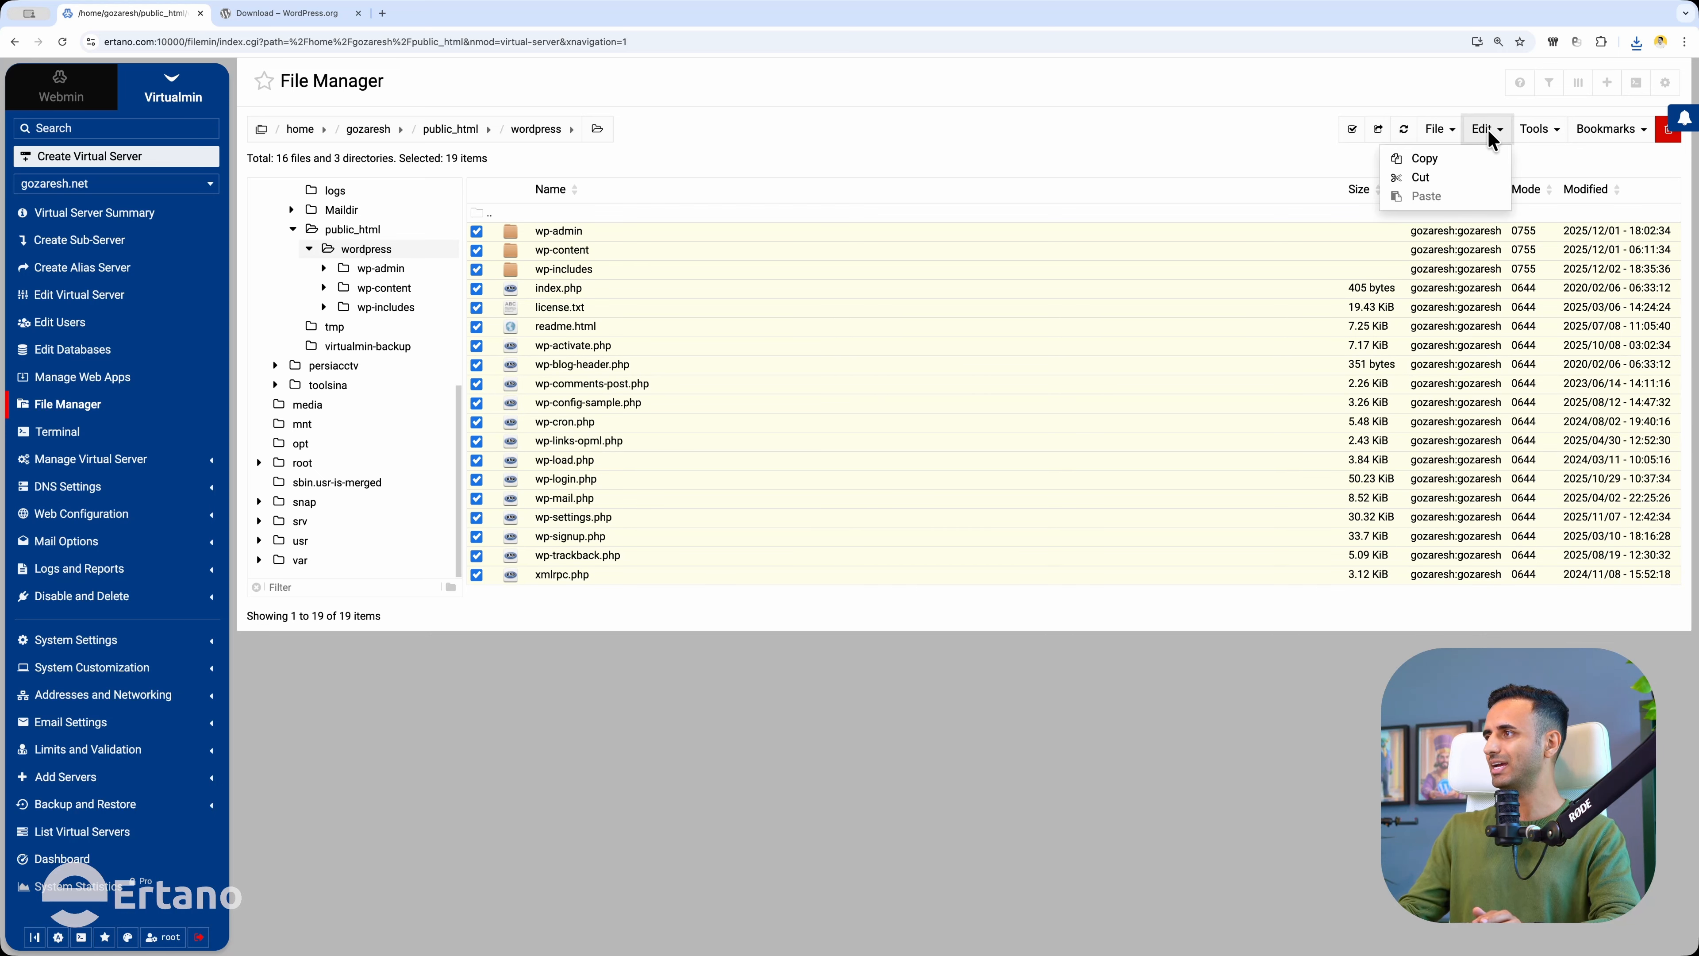
pyautogui.click(1426, 167)
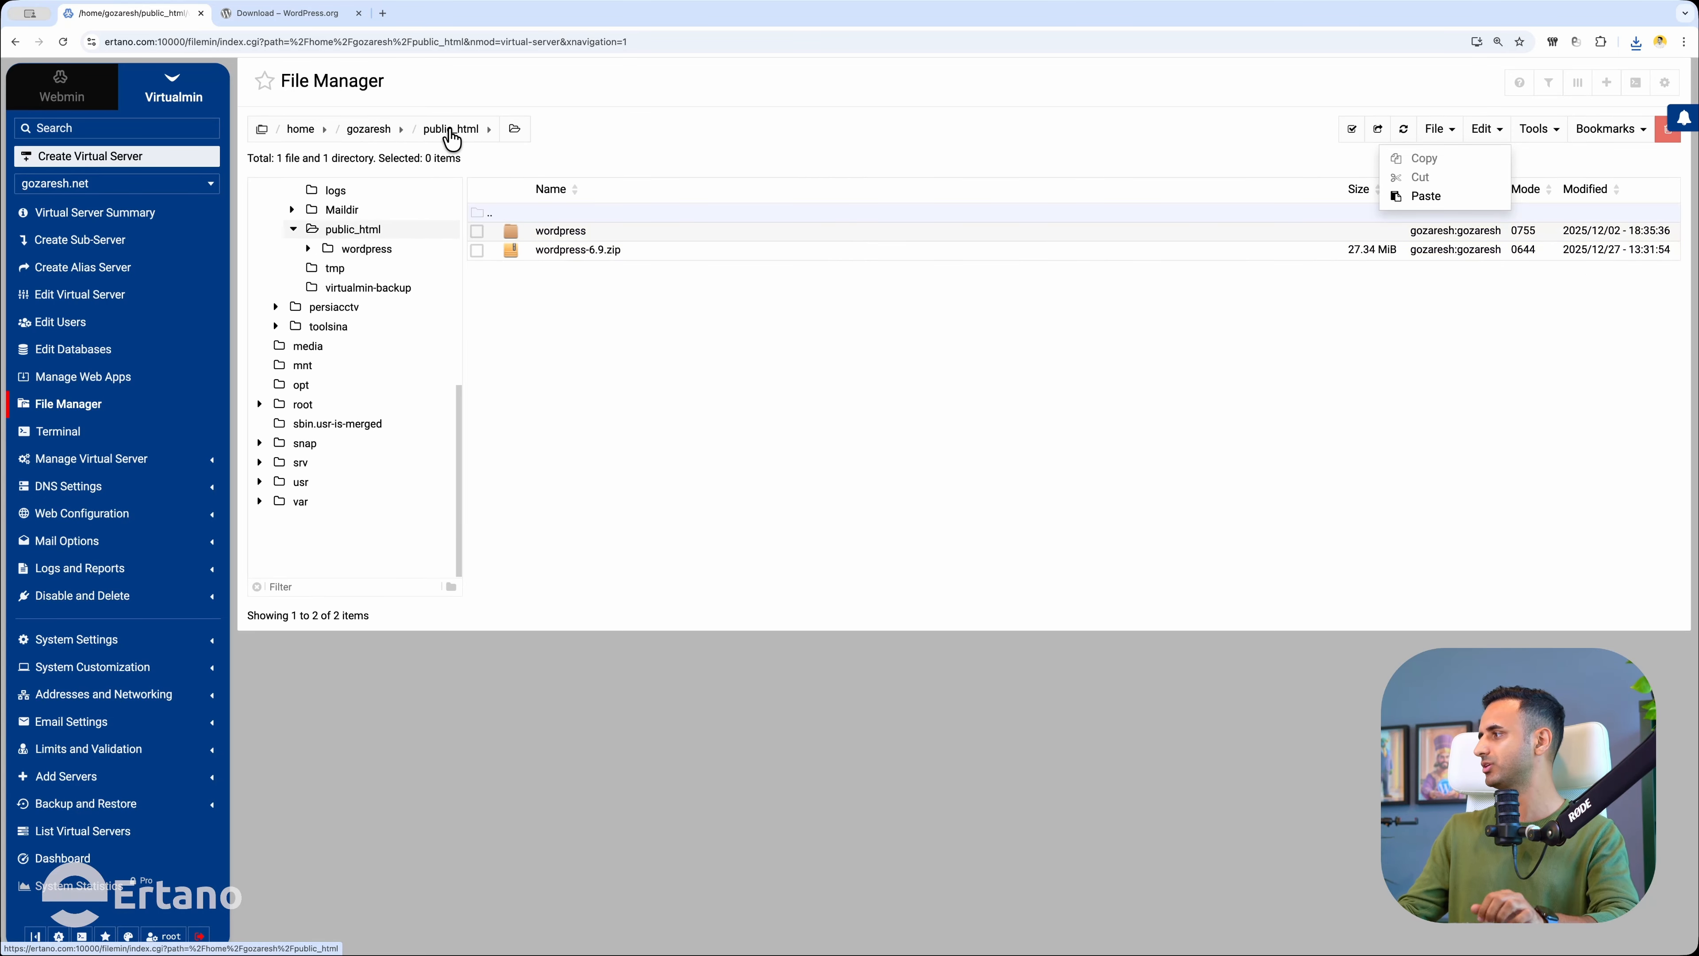
pyautogui.click(1467, 131)
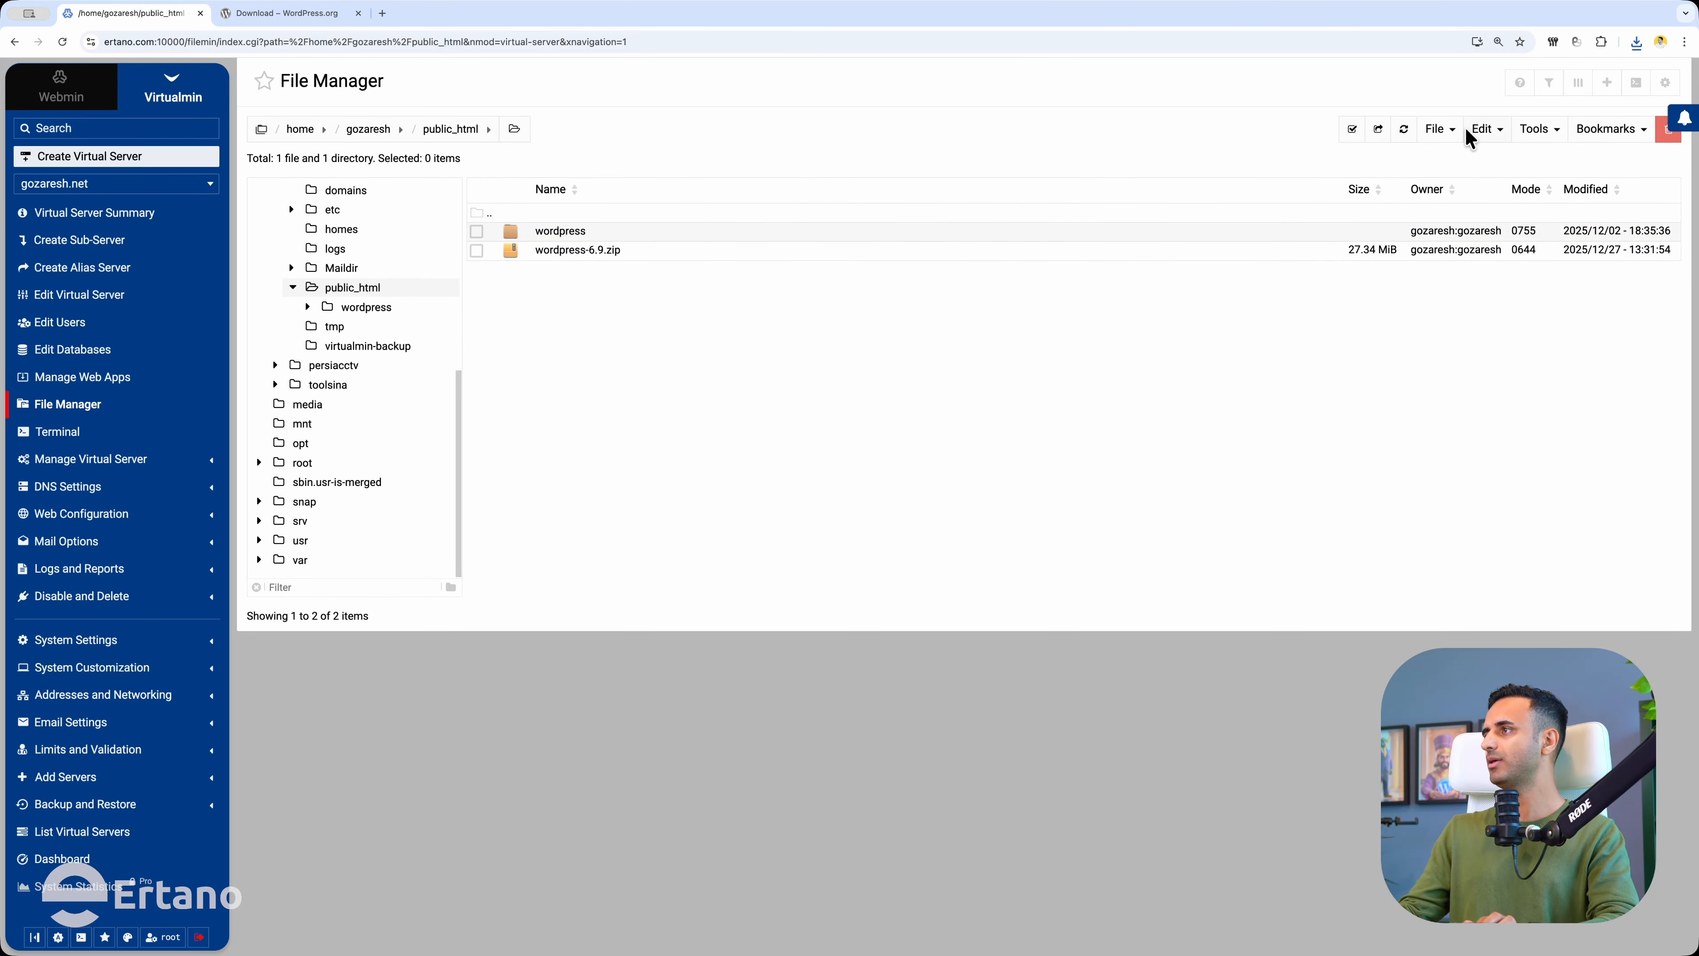
pyautogui.click(1492, 131)
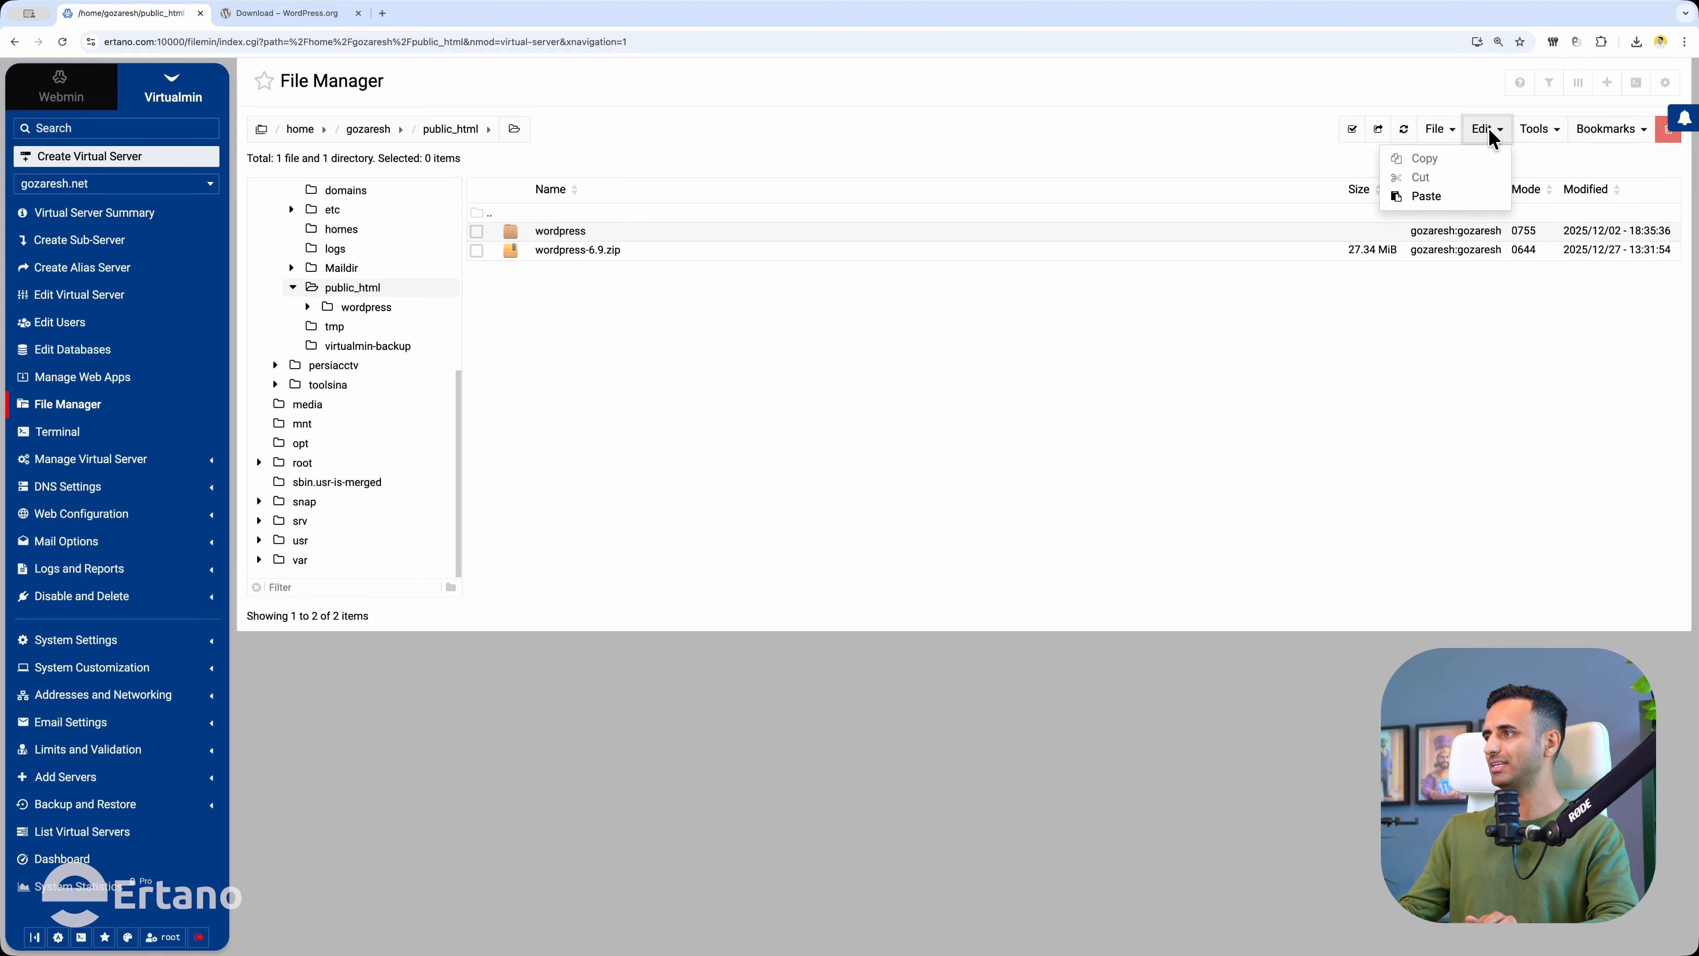
pyautogui.click(1425, 198)
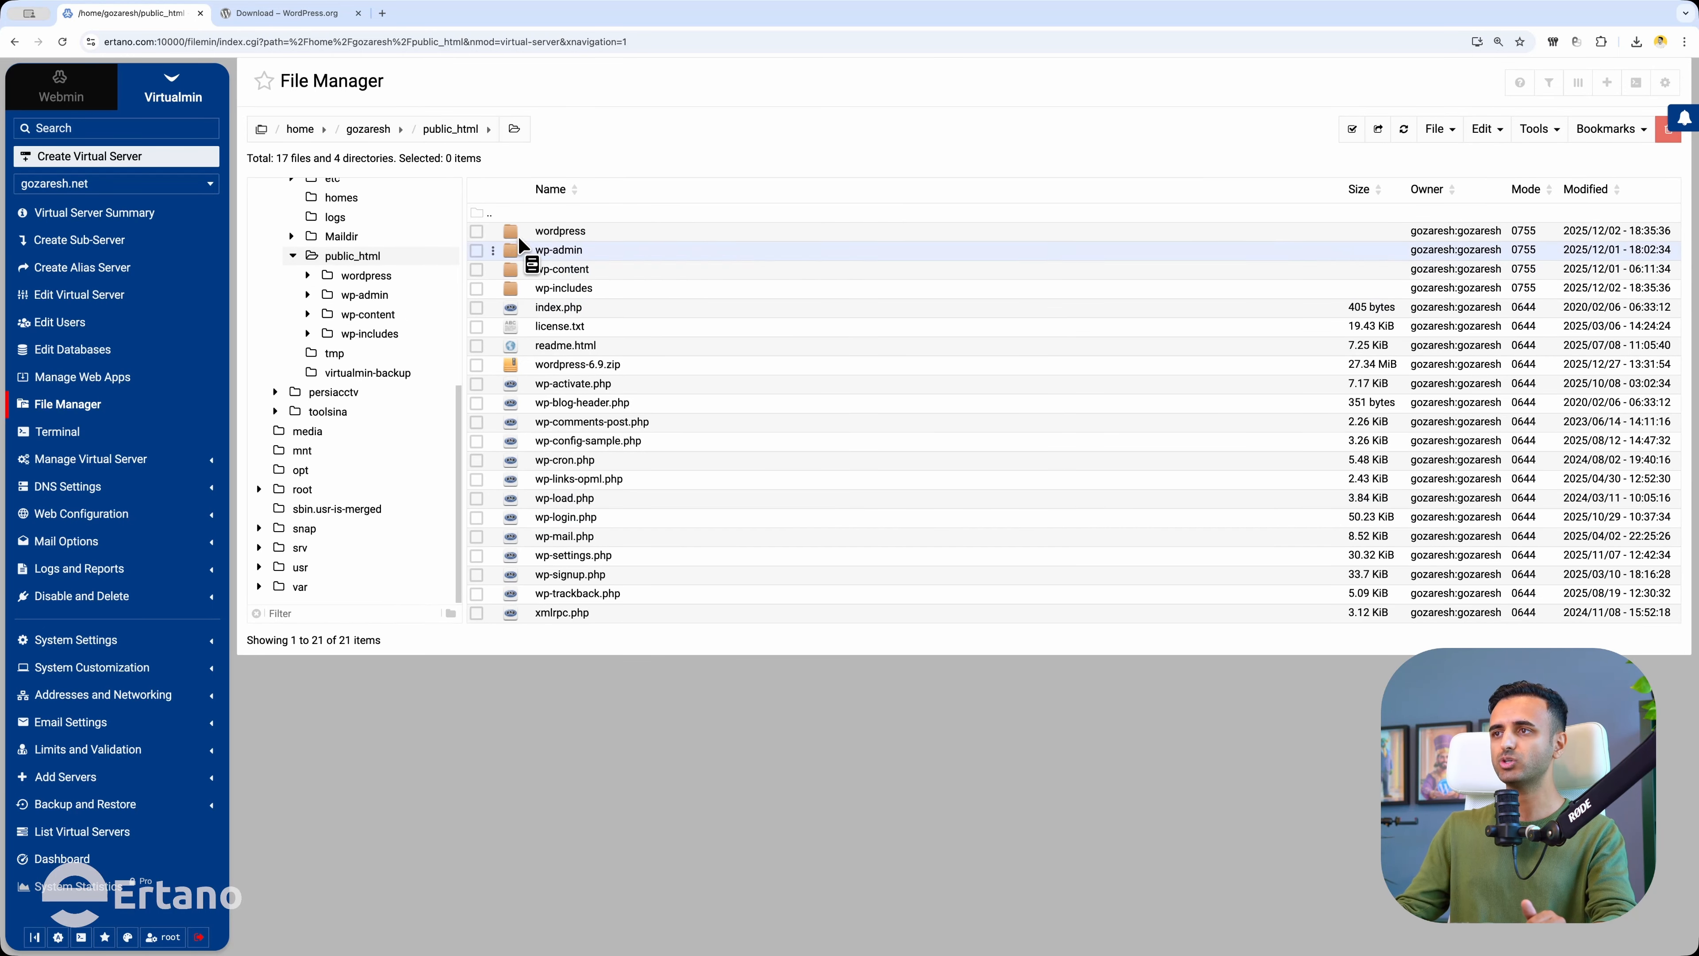
# Select the wordpress folder and wordpress-6.9.zip and permanently delete both.
pyautogui.click(476, 231)
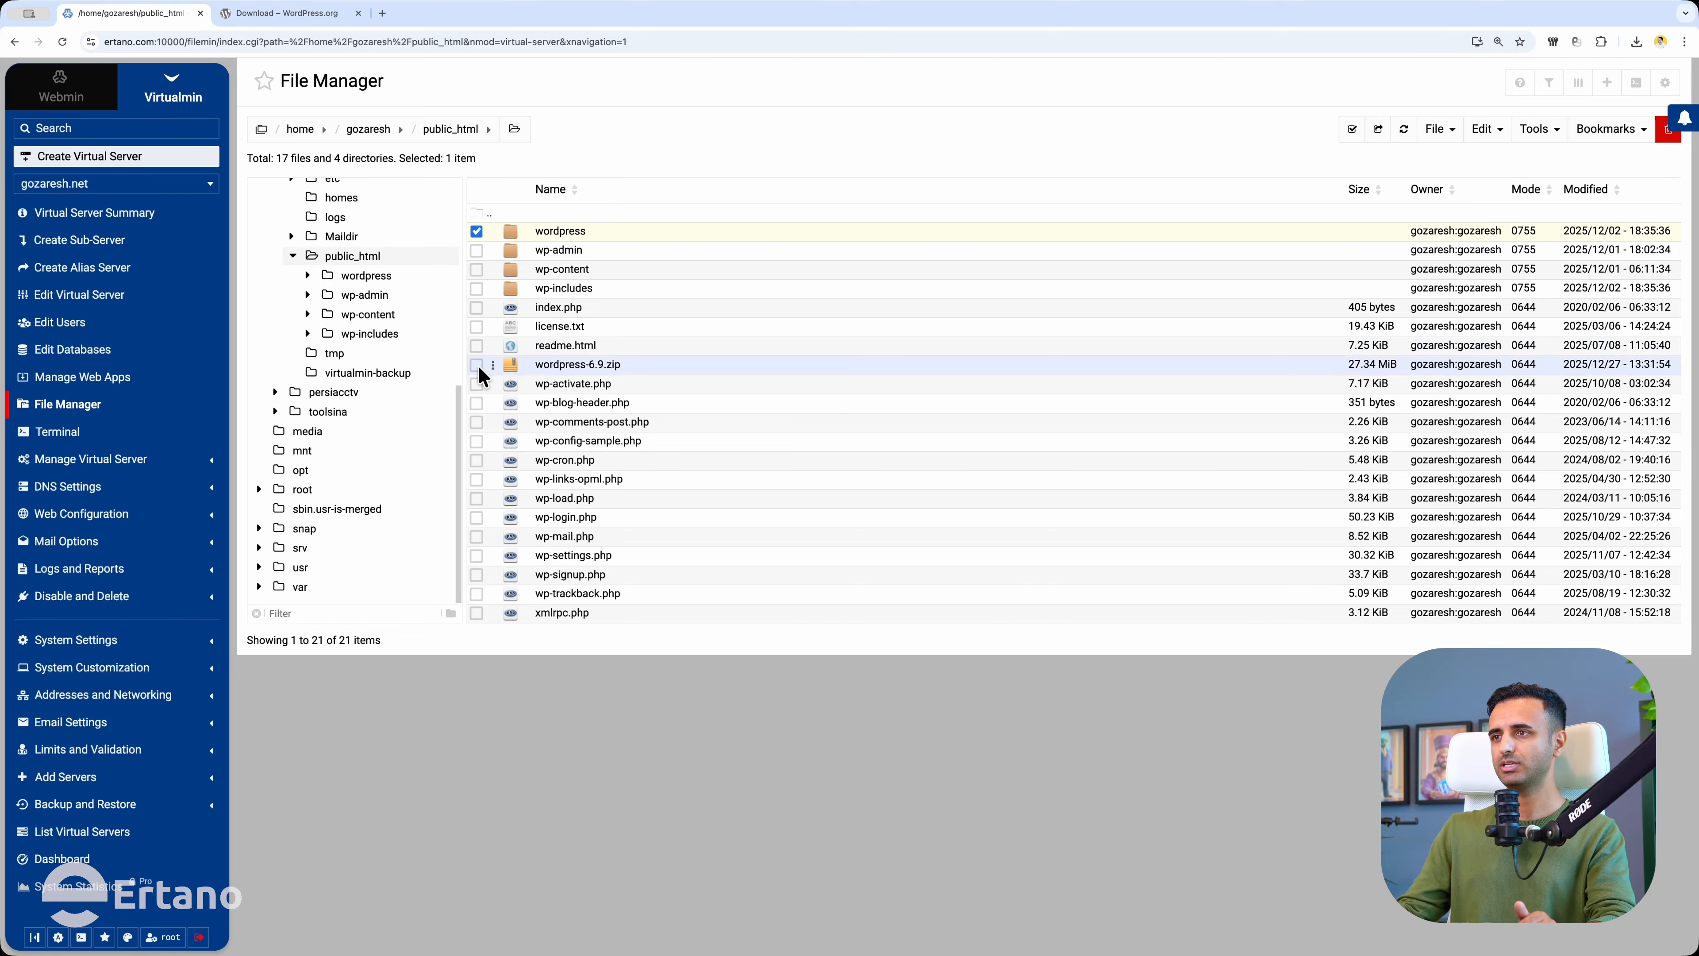
pyautogui.click(644, 364)
pyautogui.click(1668, 132)
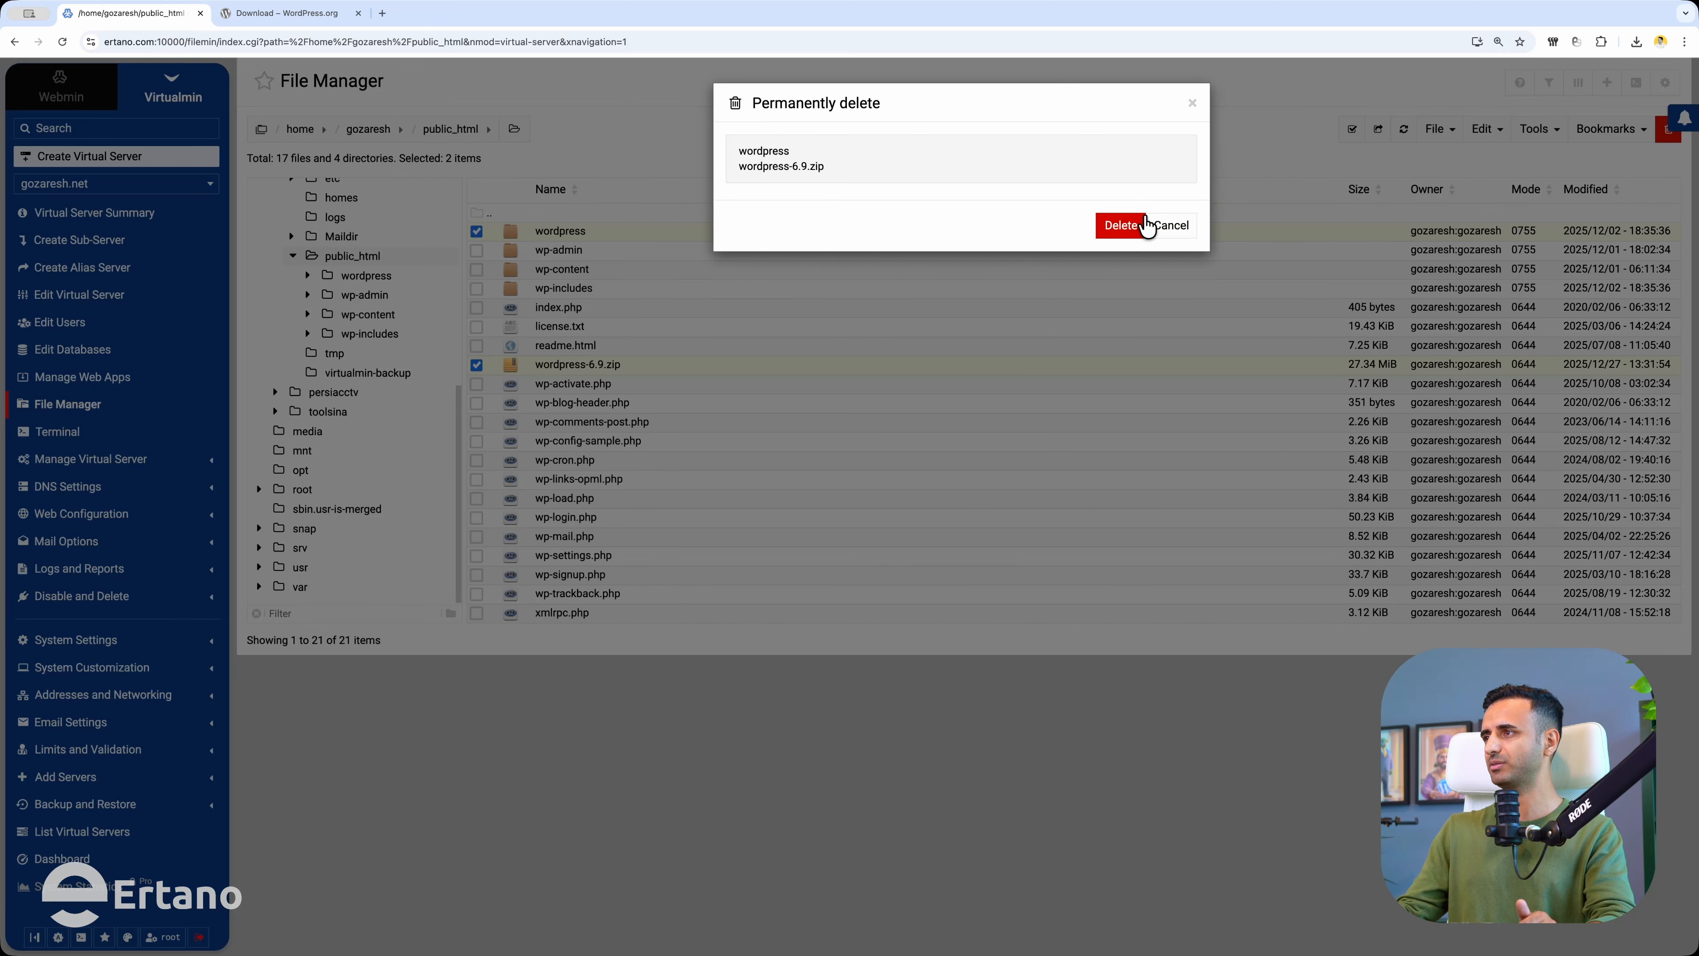
pyautogui.click(1122, 226)
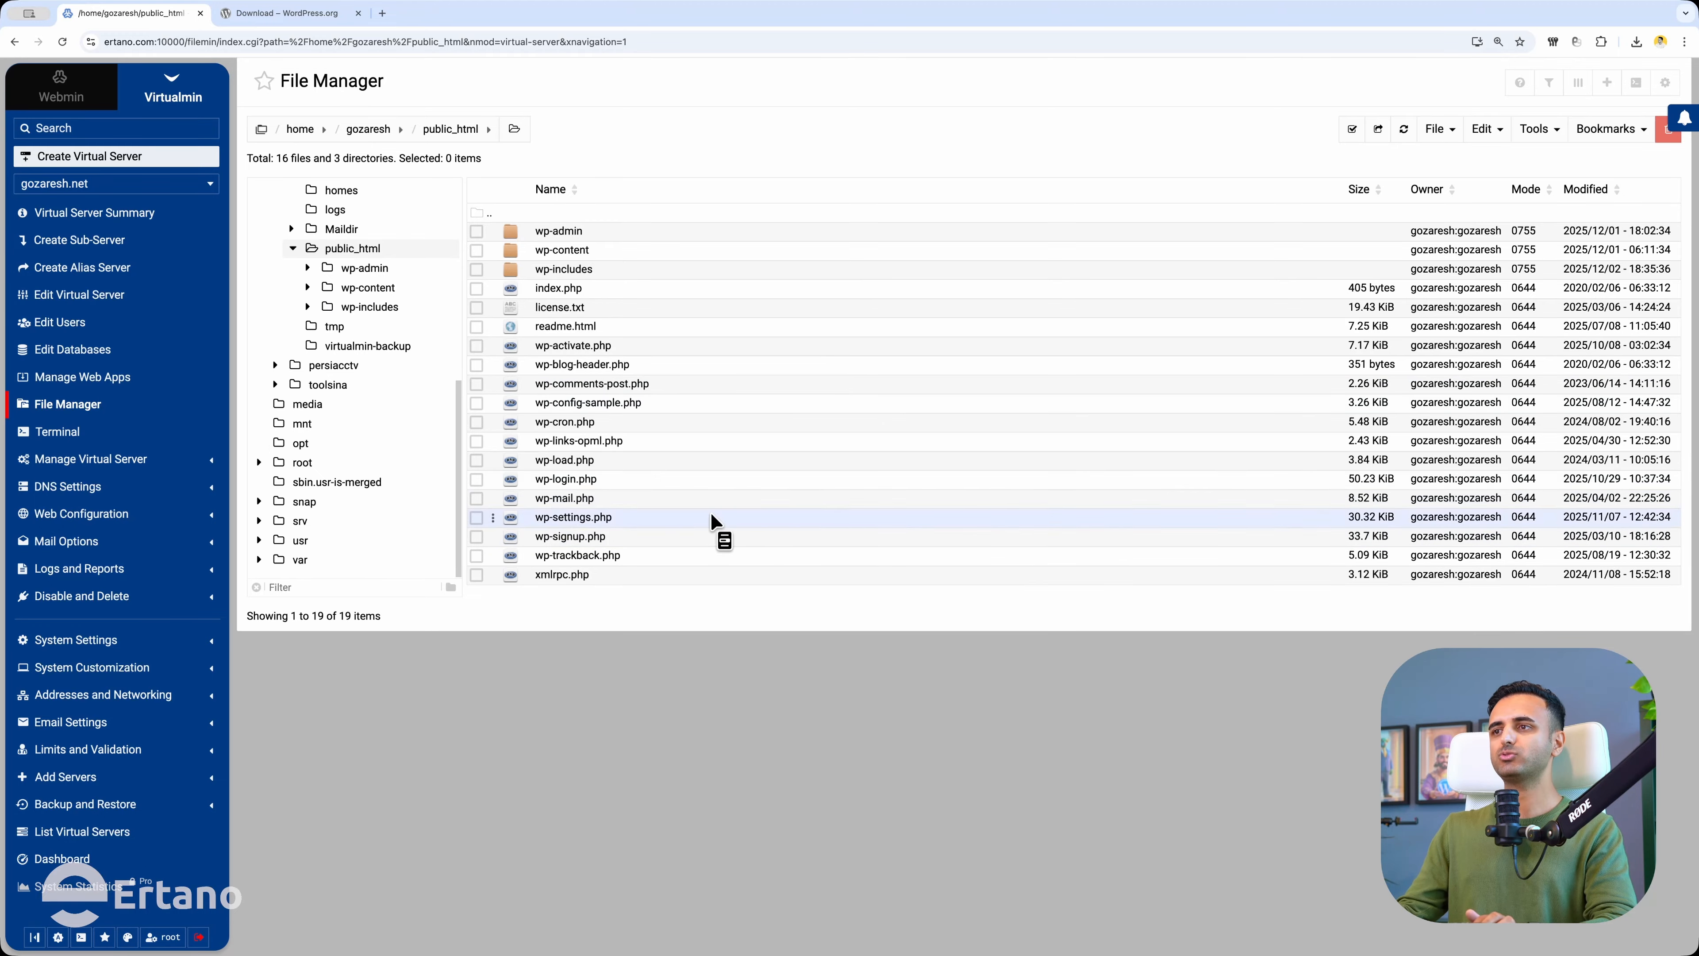
# Create a new MariaDB database named gozawp for gozaresh.net from Edit Databases.
pyautogui.click(61, 359)
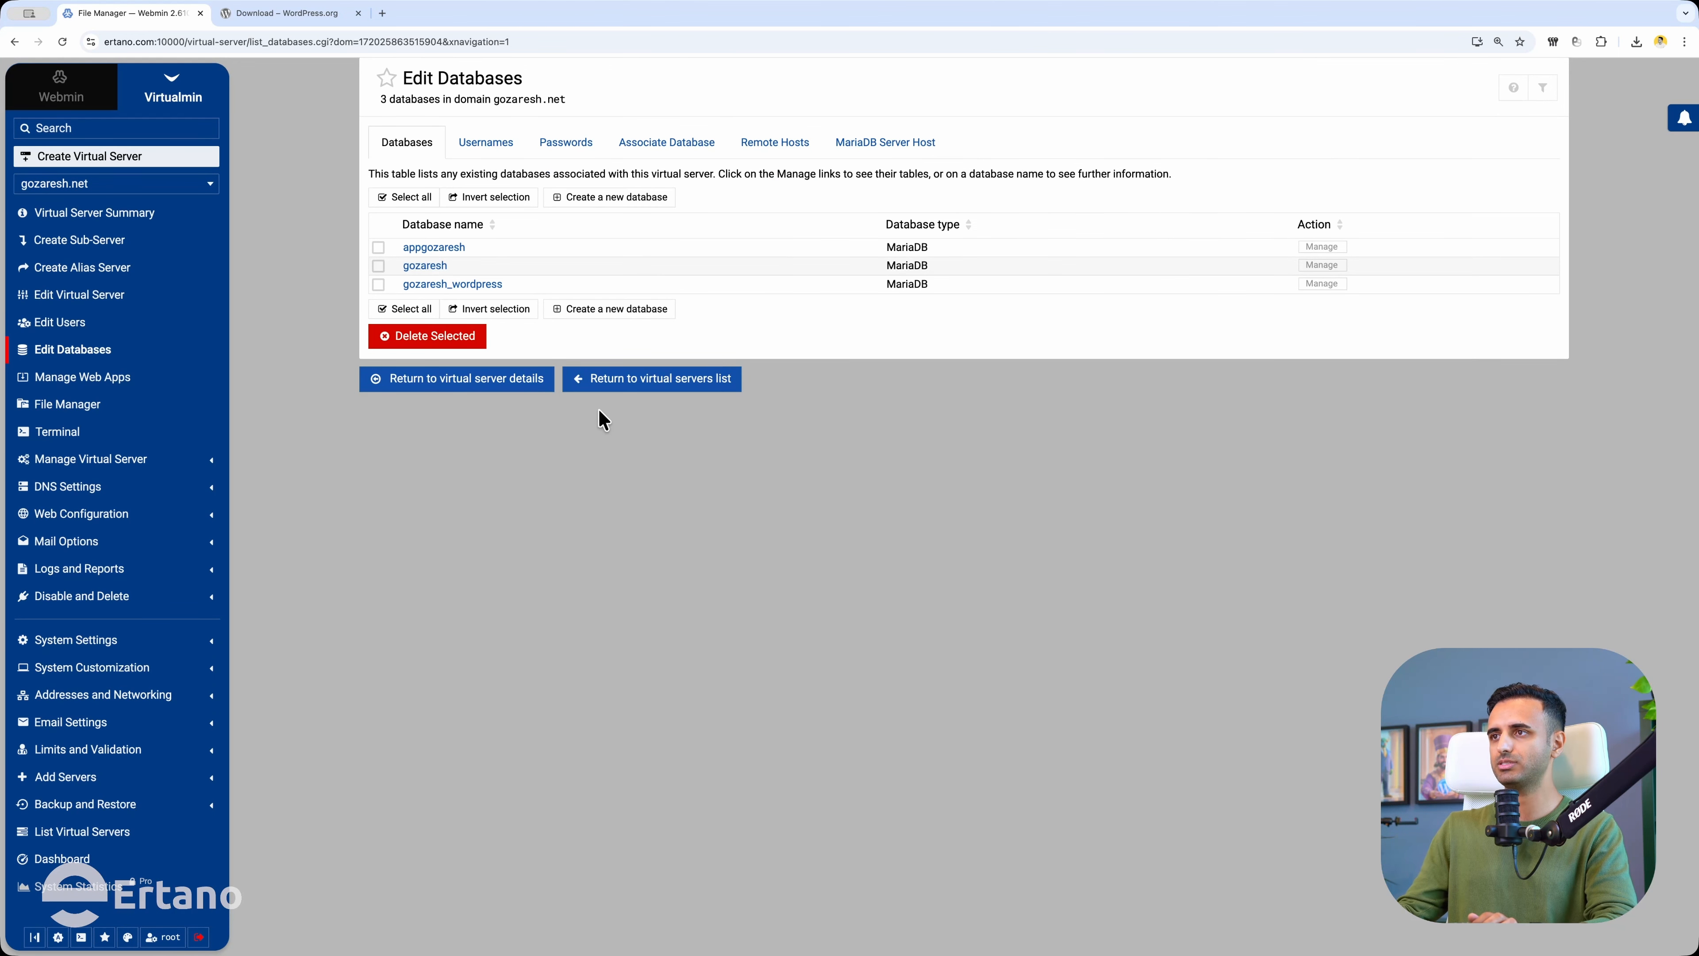
pyautogui.click(634, 196)
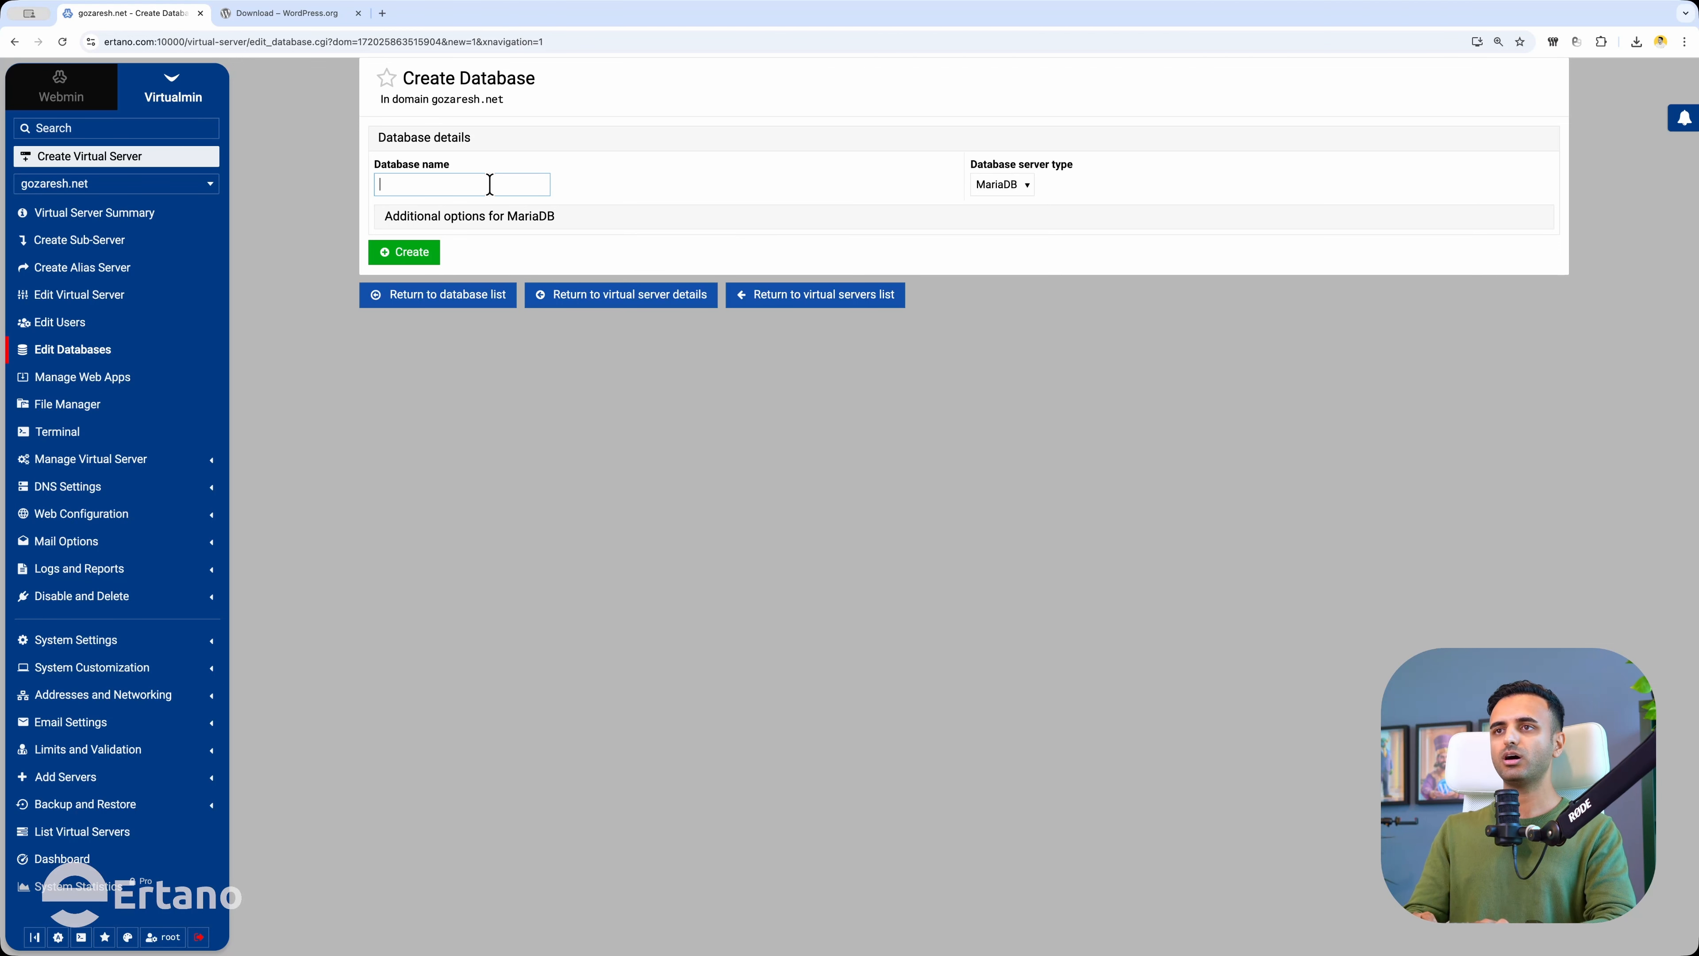
pyautogui.write('gozawp')
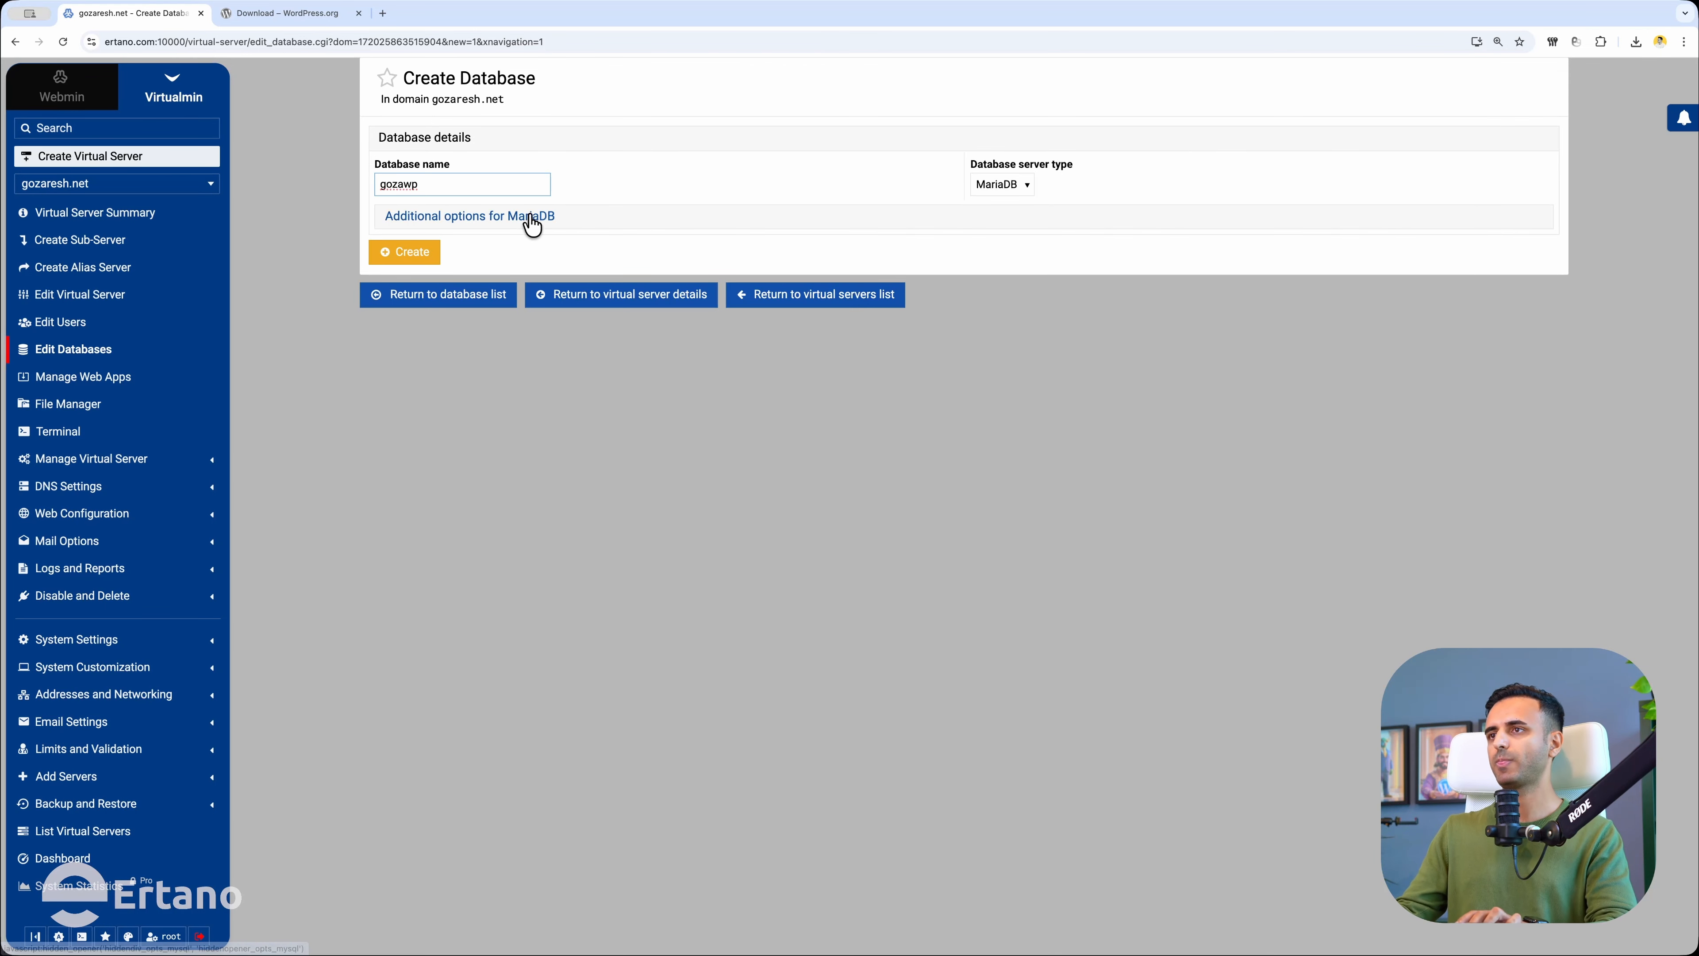
pyautogui.click(414, 253)
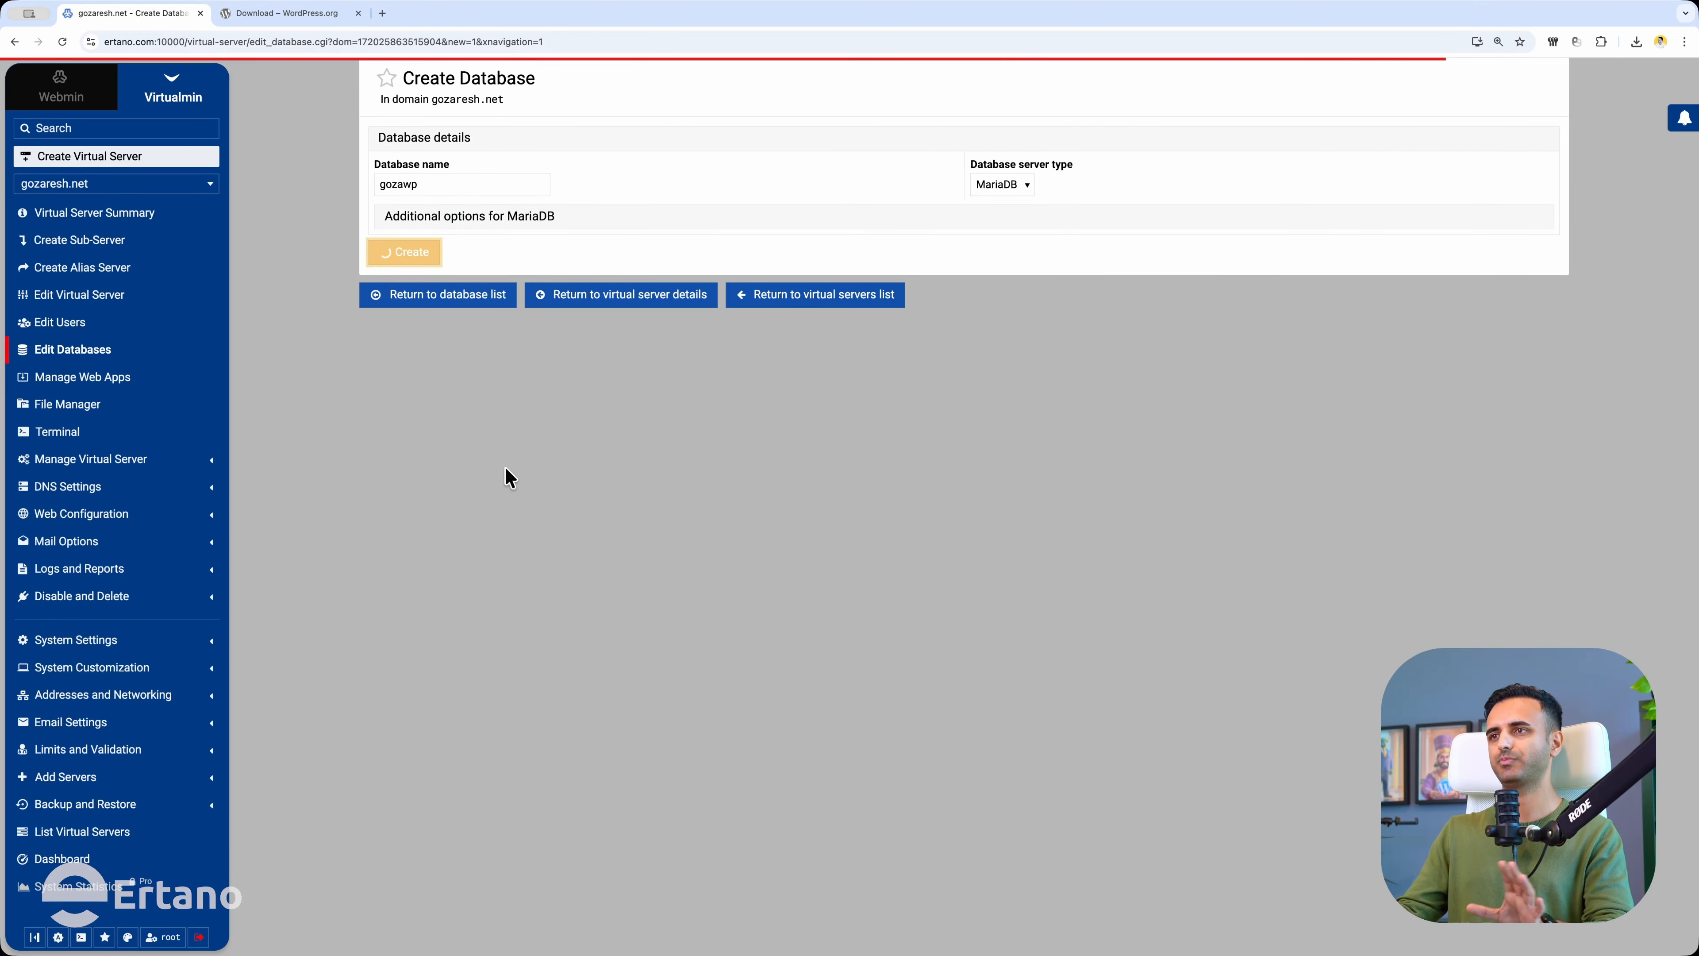
# Switch to the gozaresh.net WordPress setup page in the browser.
pyautogui.click(285, 13)
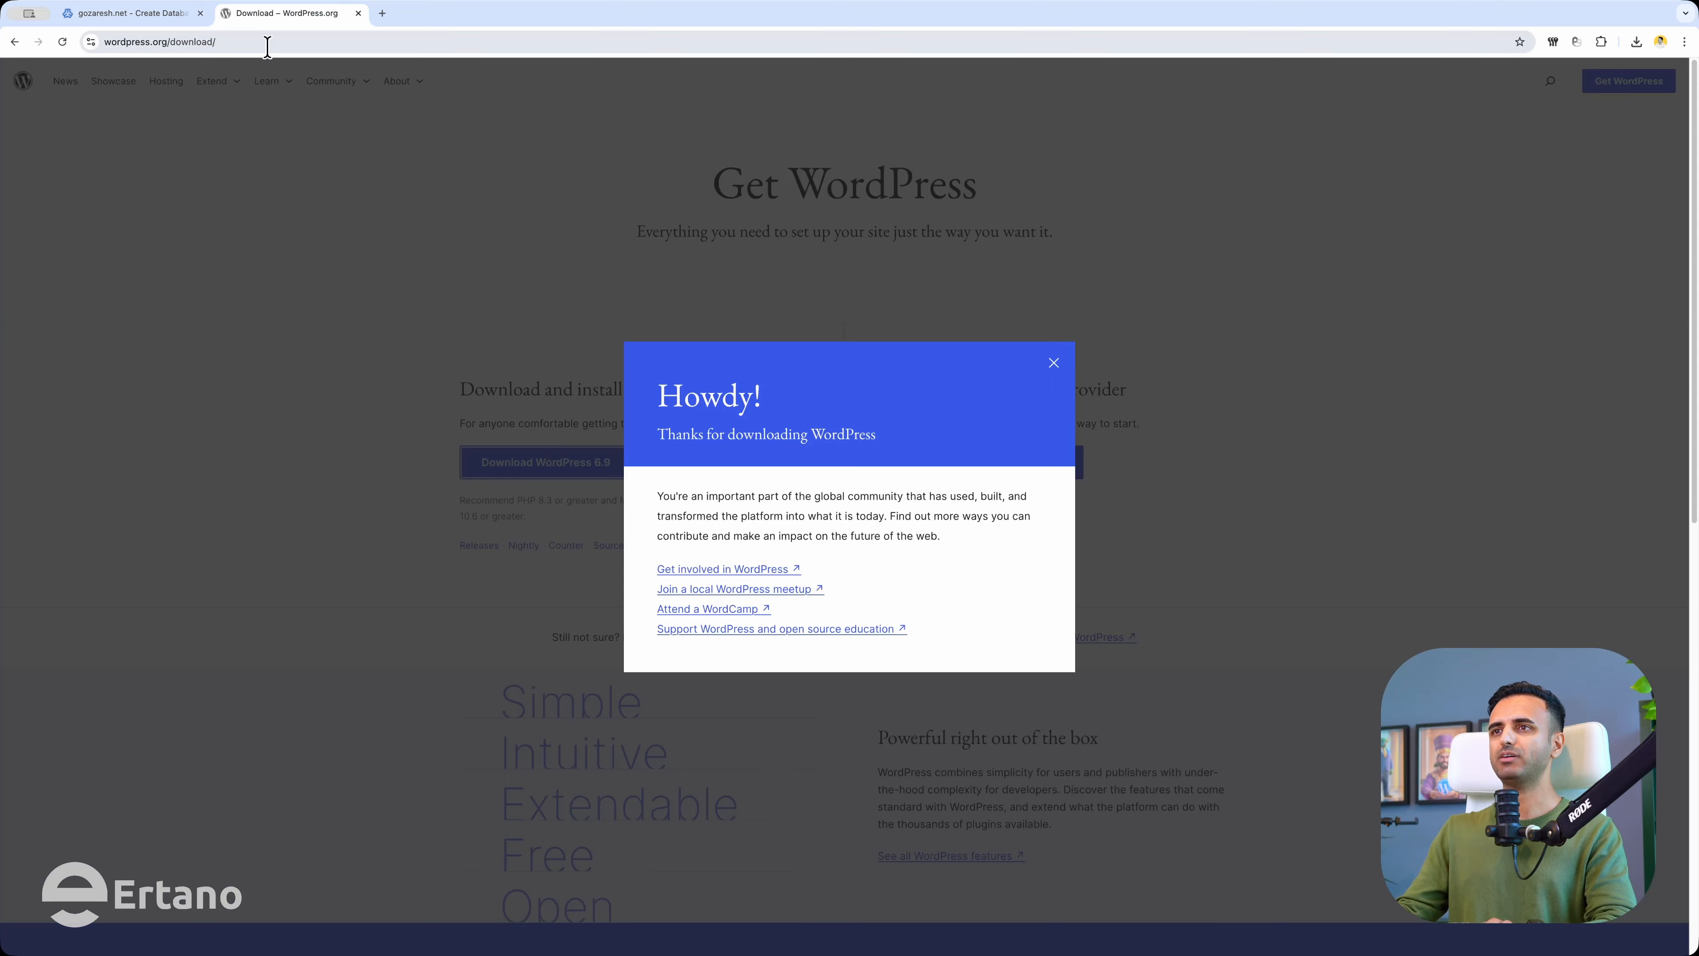
pyautogui.click(268, 43)
pyautogui.click(167, 19)
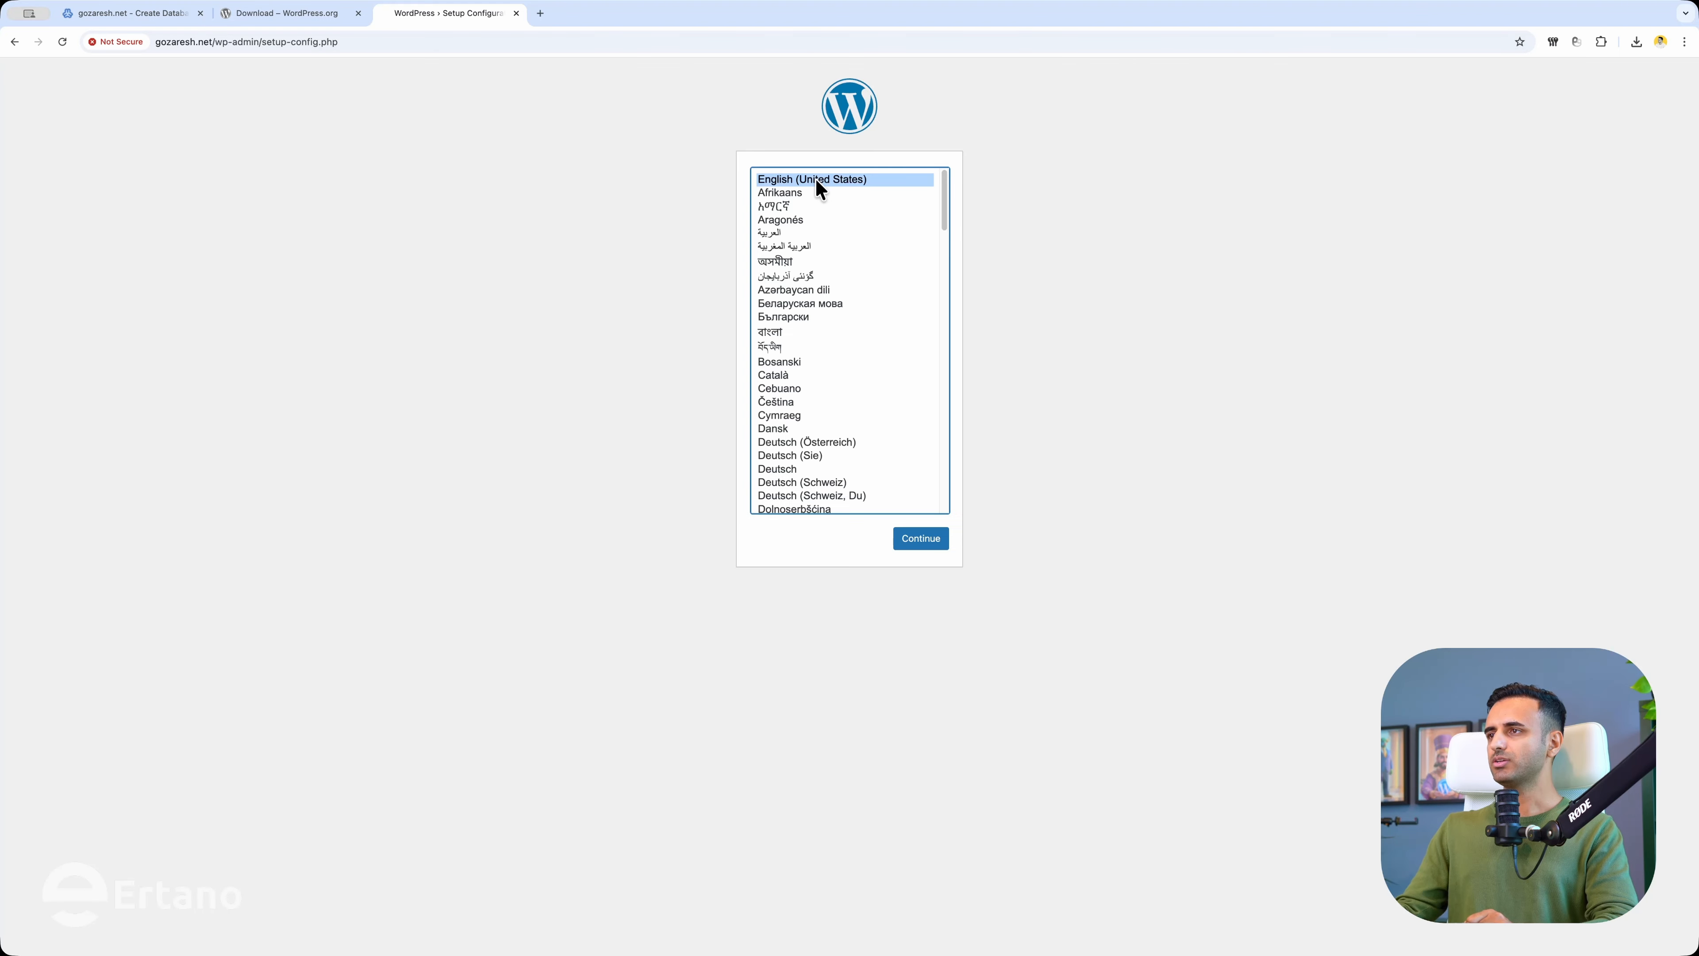
pyautogui.scroll(-15, 842, 462)
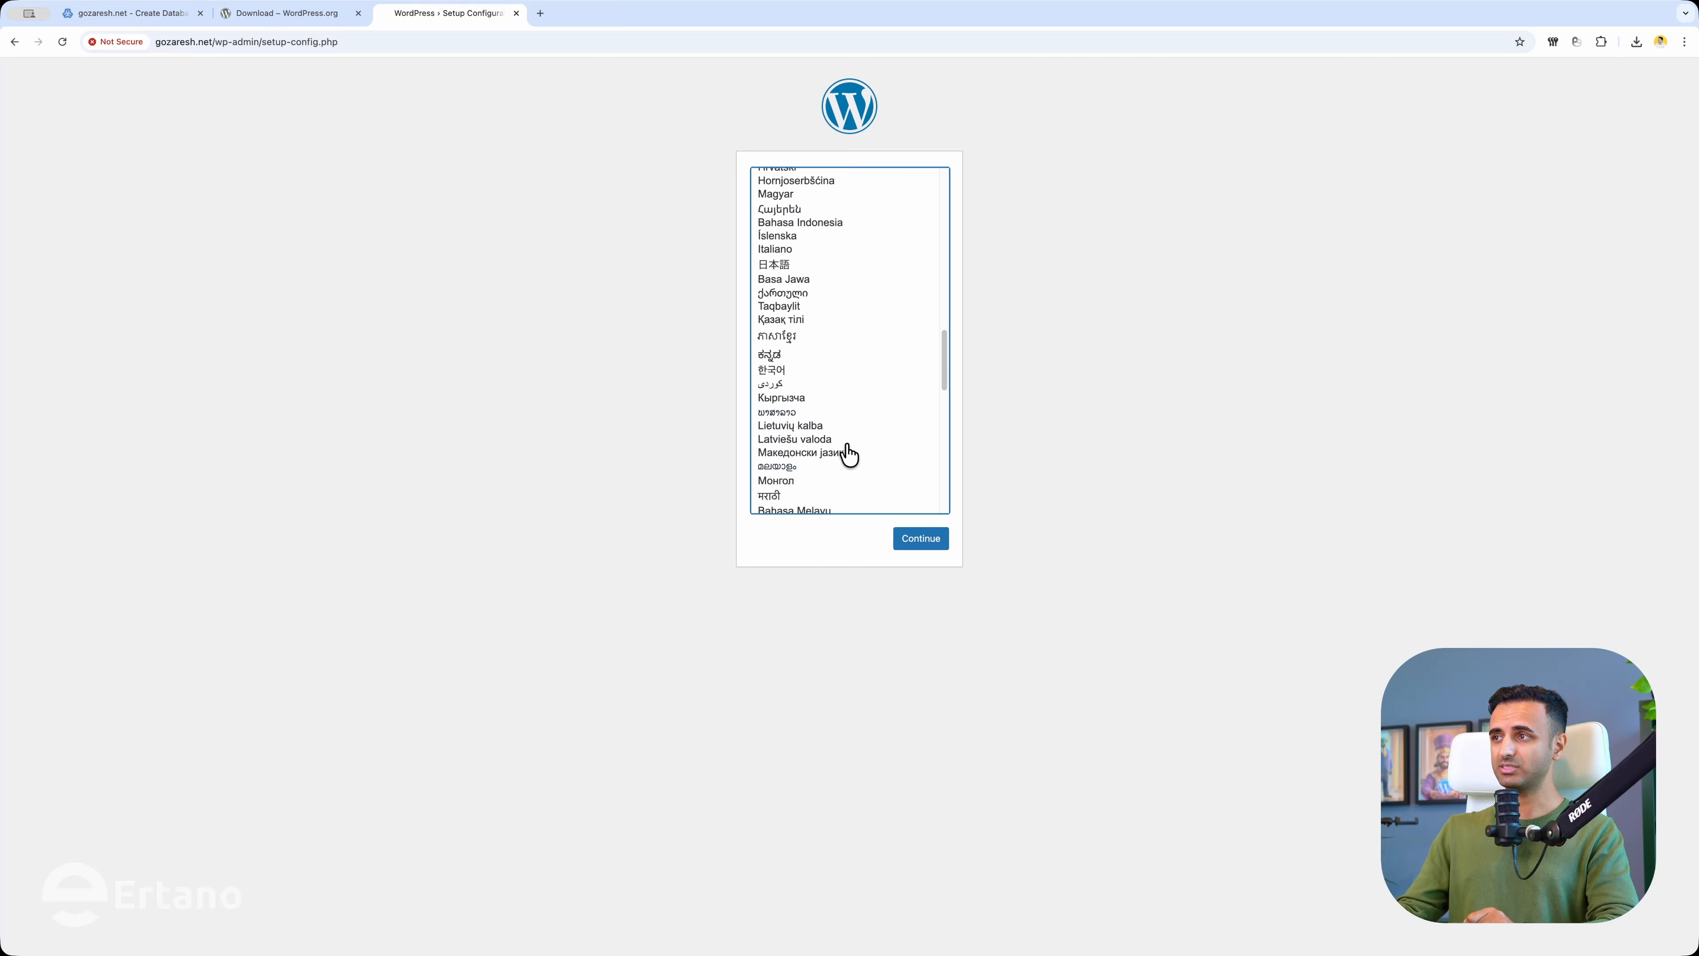
pyautogui.scroll(15, 868, 462)
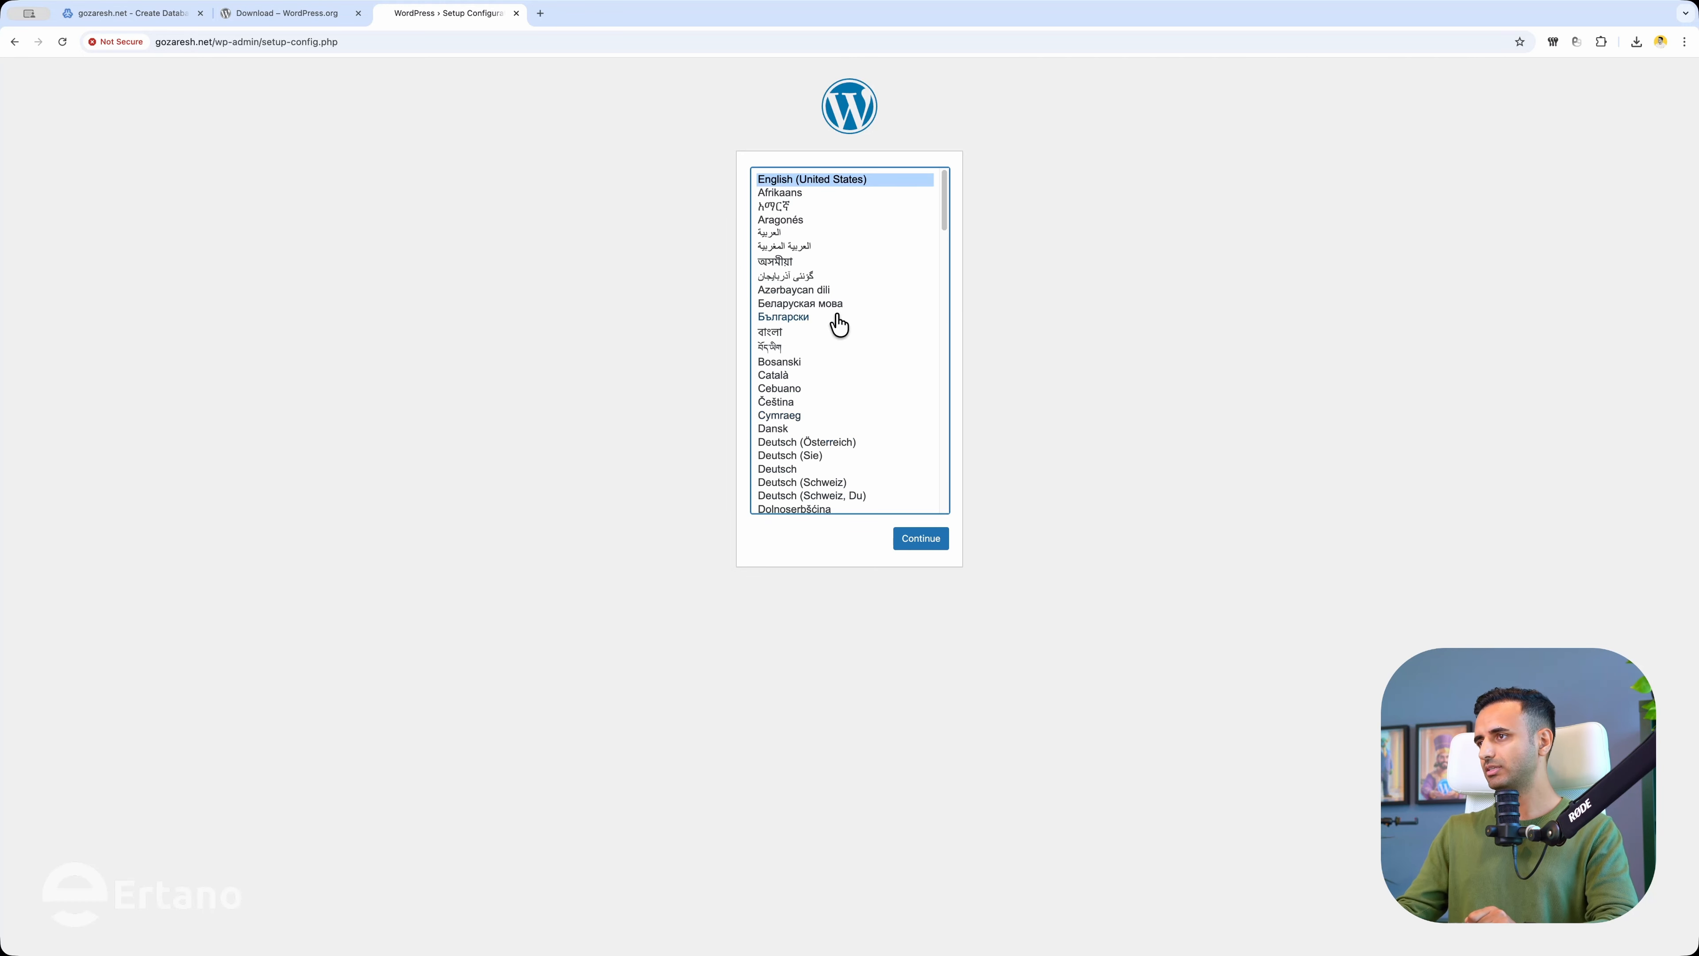
# Keep English (United States) as the setup language and continue past the welcome page.
pyautogui.click(806, 234)
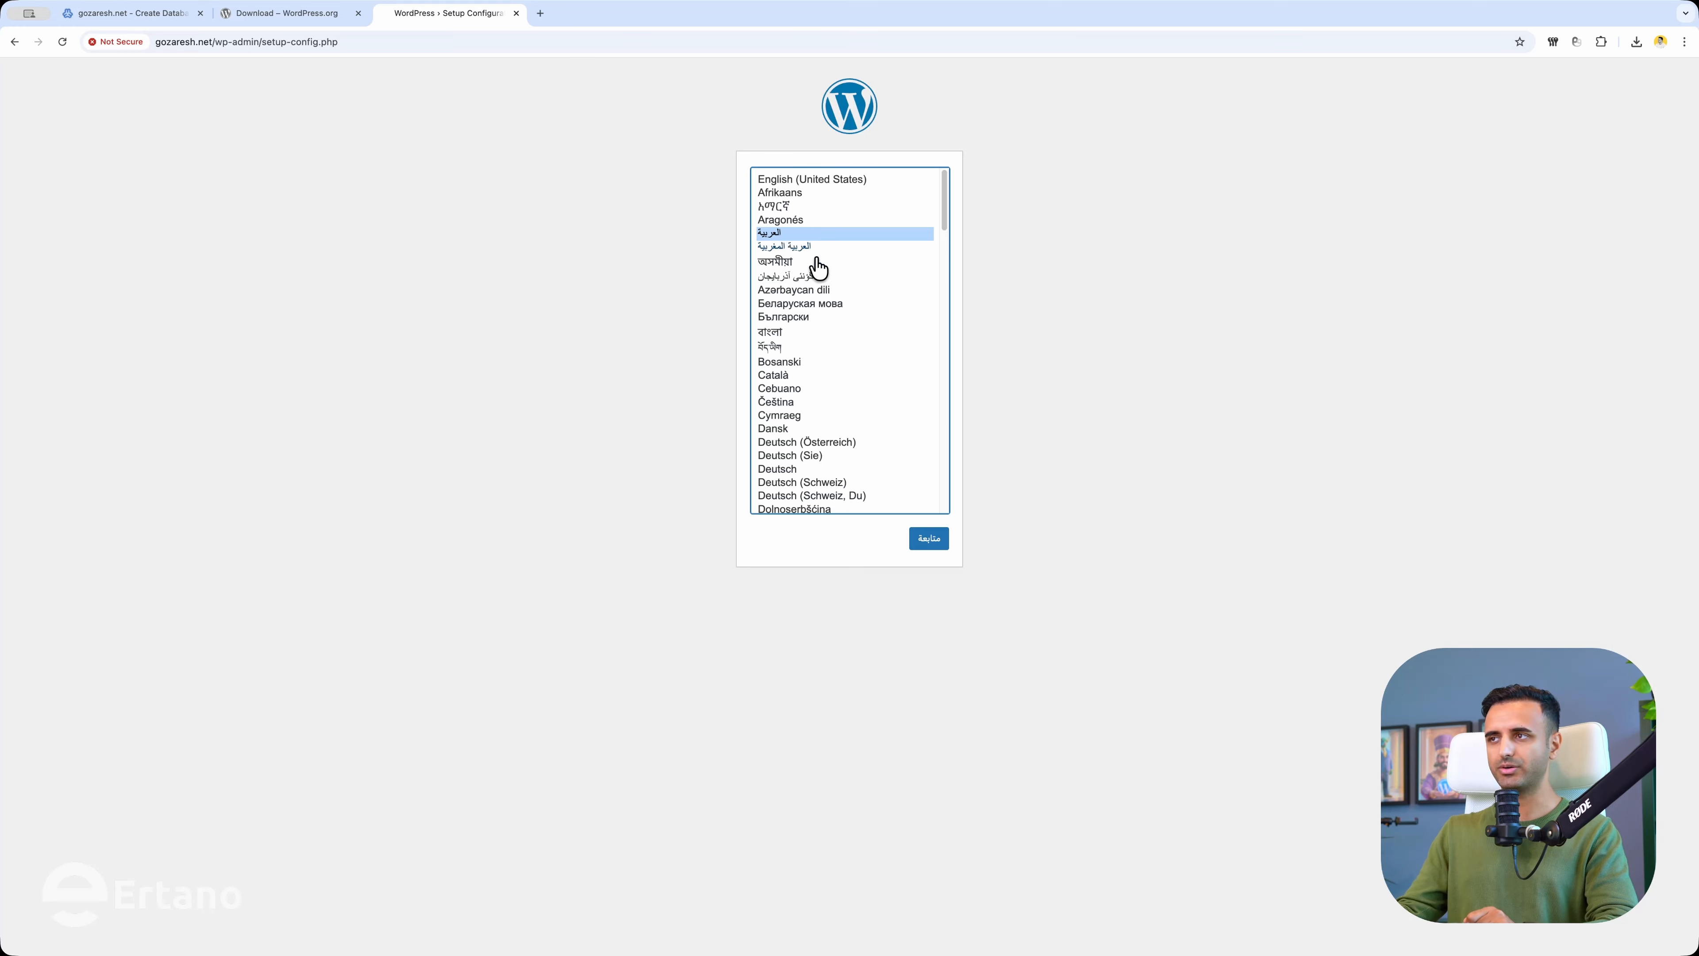
pyautogui.scroll(-10, 837, 408)
pyautogui.scroll(-8, 847, 407)
pyautogui.scroll(7, 863, 361)
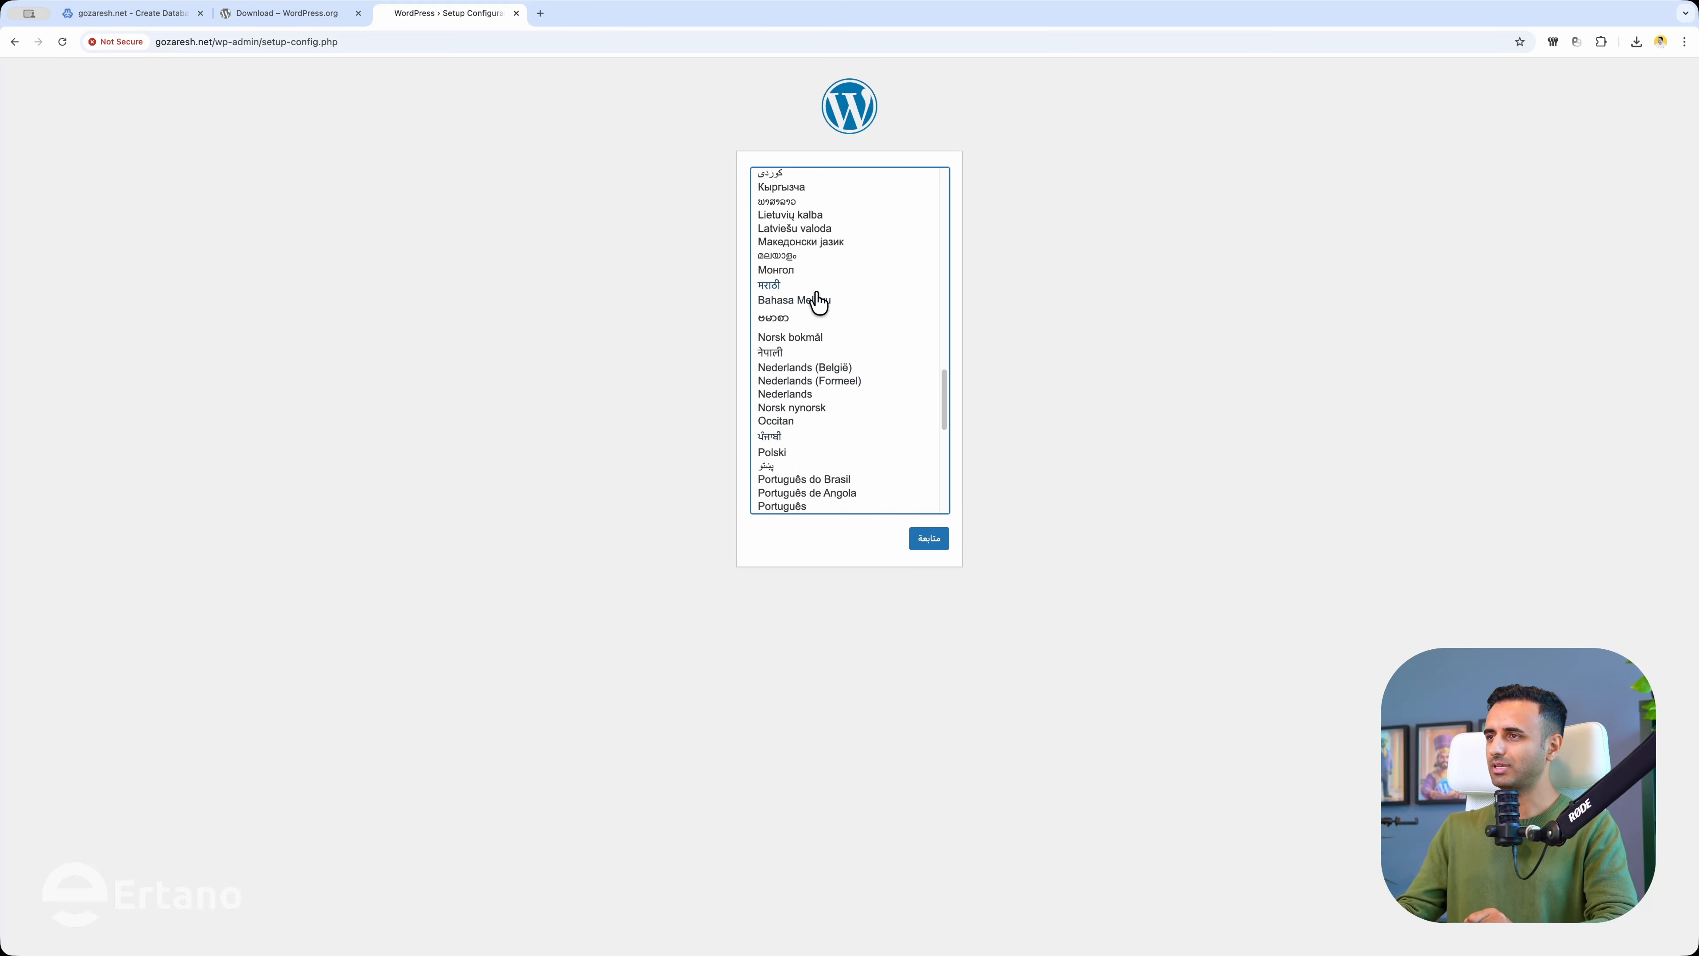
pyautogui.scroll(2, 840, 360)
pyautogui.scroll(4, 842, 364)
pyautogui.scroll(10, 843, 380)
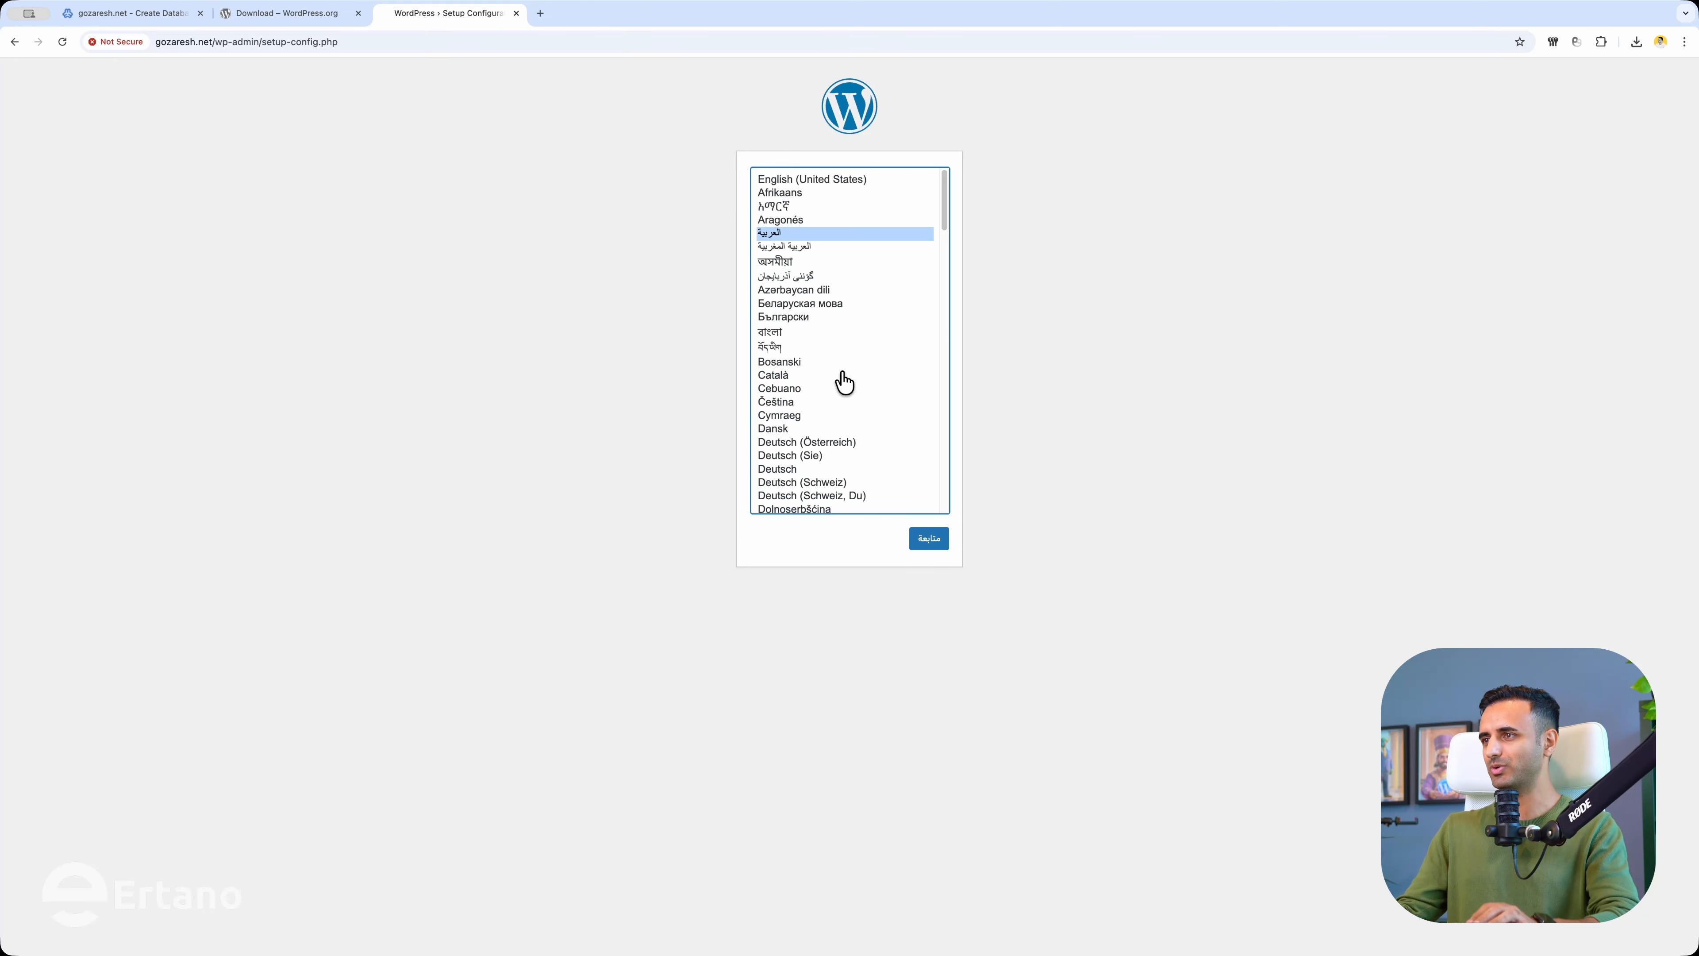
pyautogui.click(807, 179)
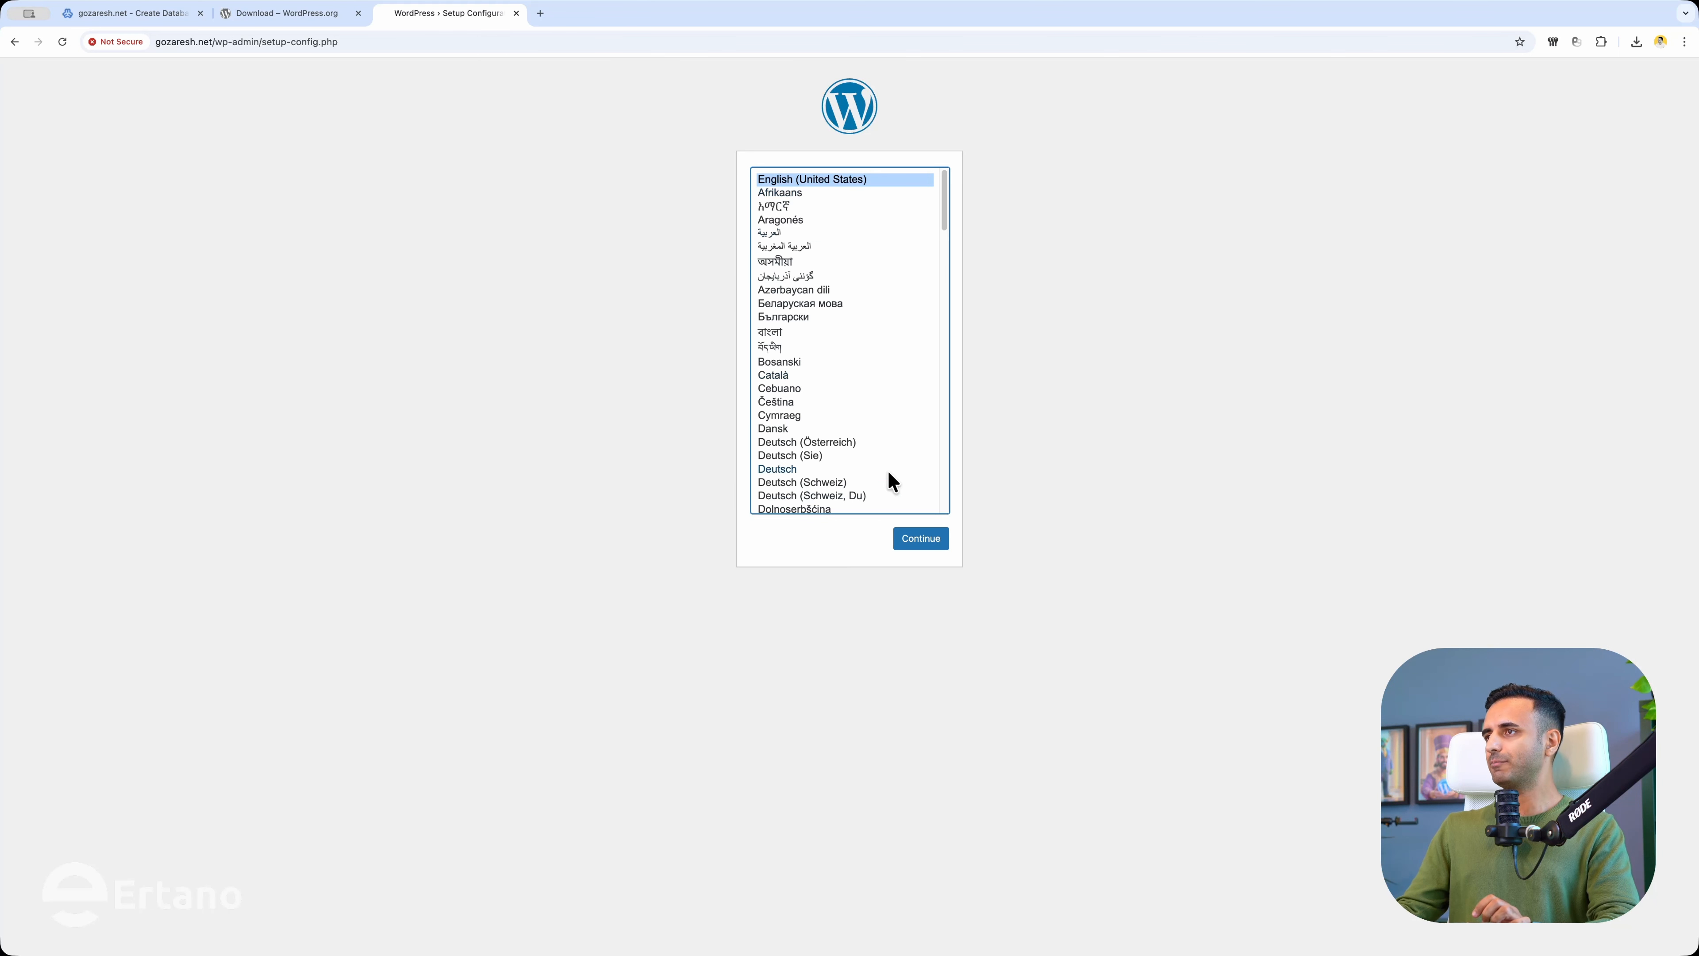
pyautogui.click(921, 547)
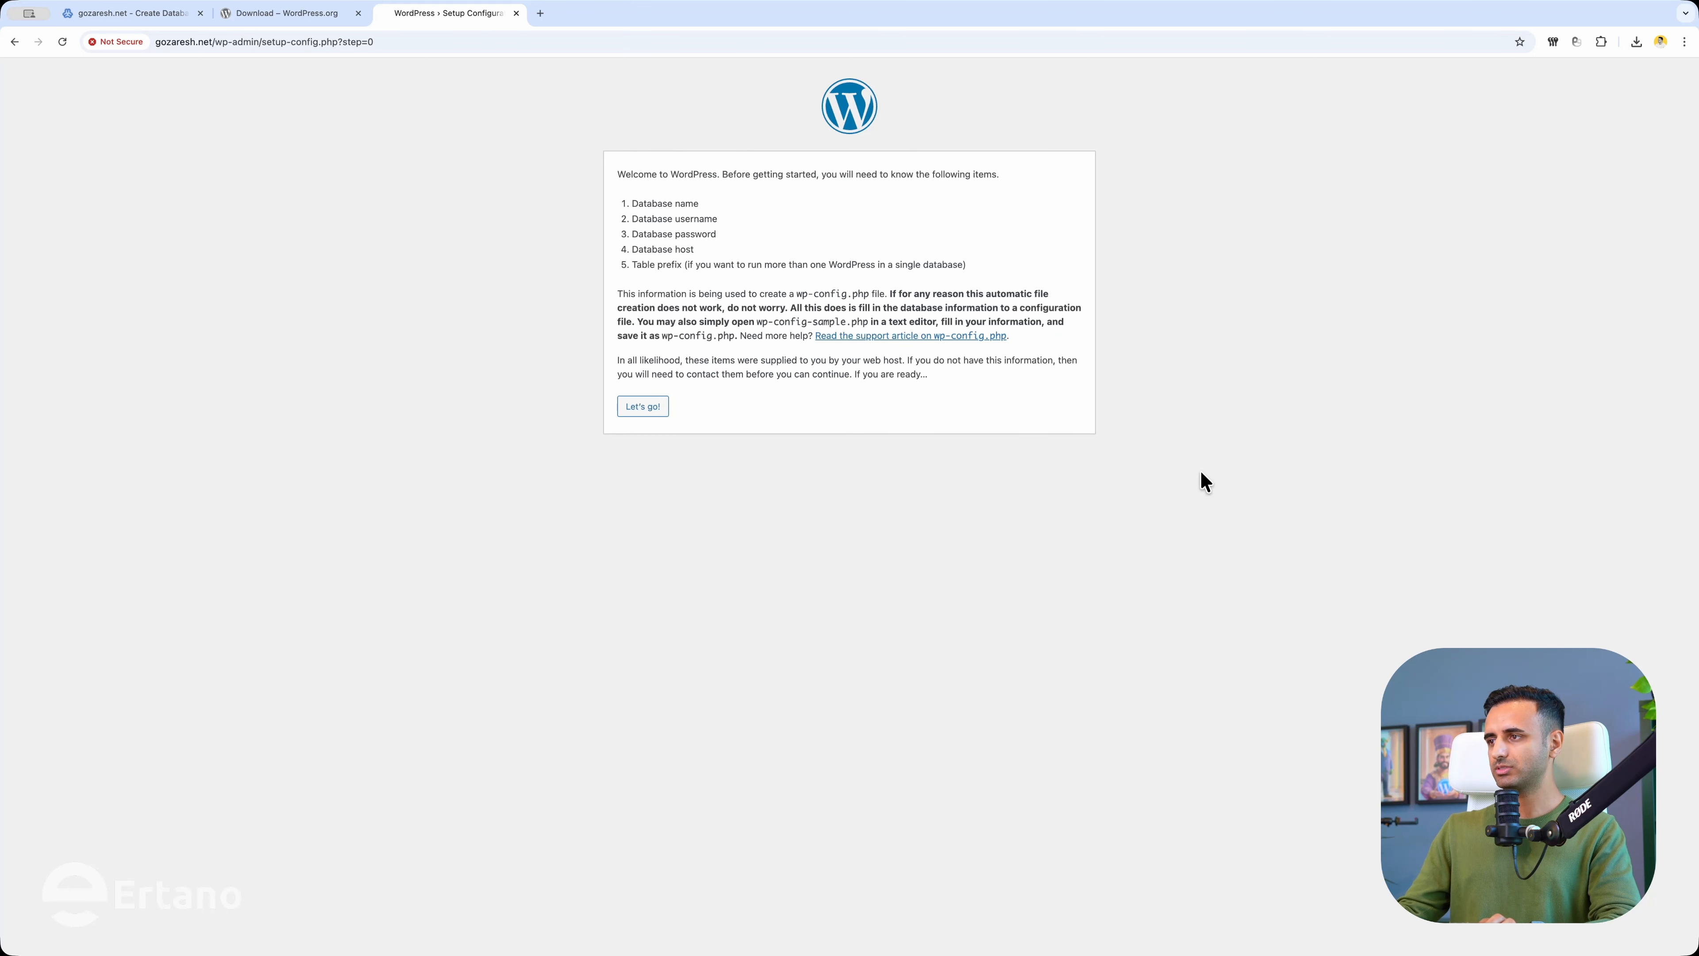
pyautogui.click(639, 409)
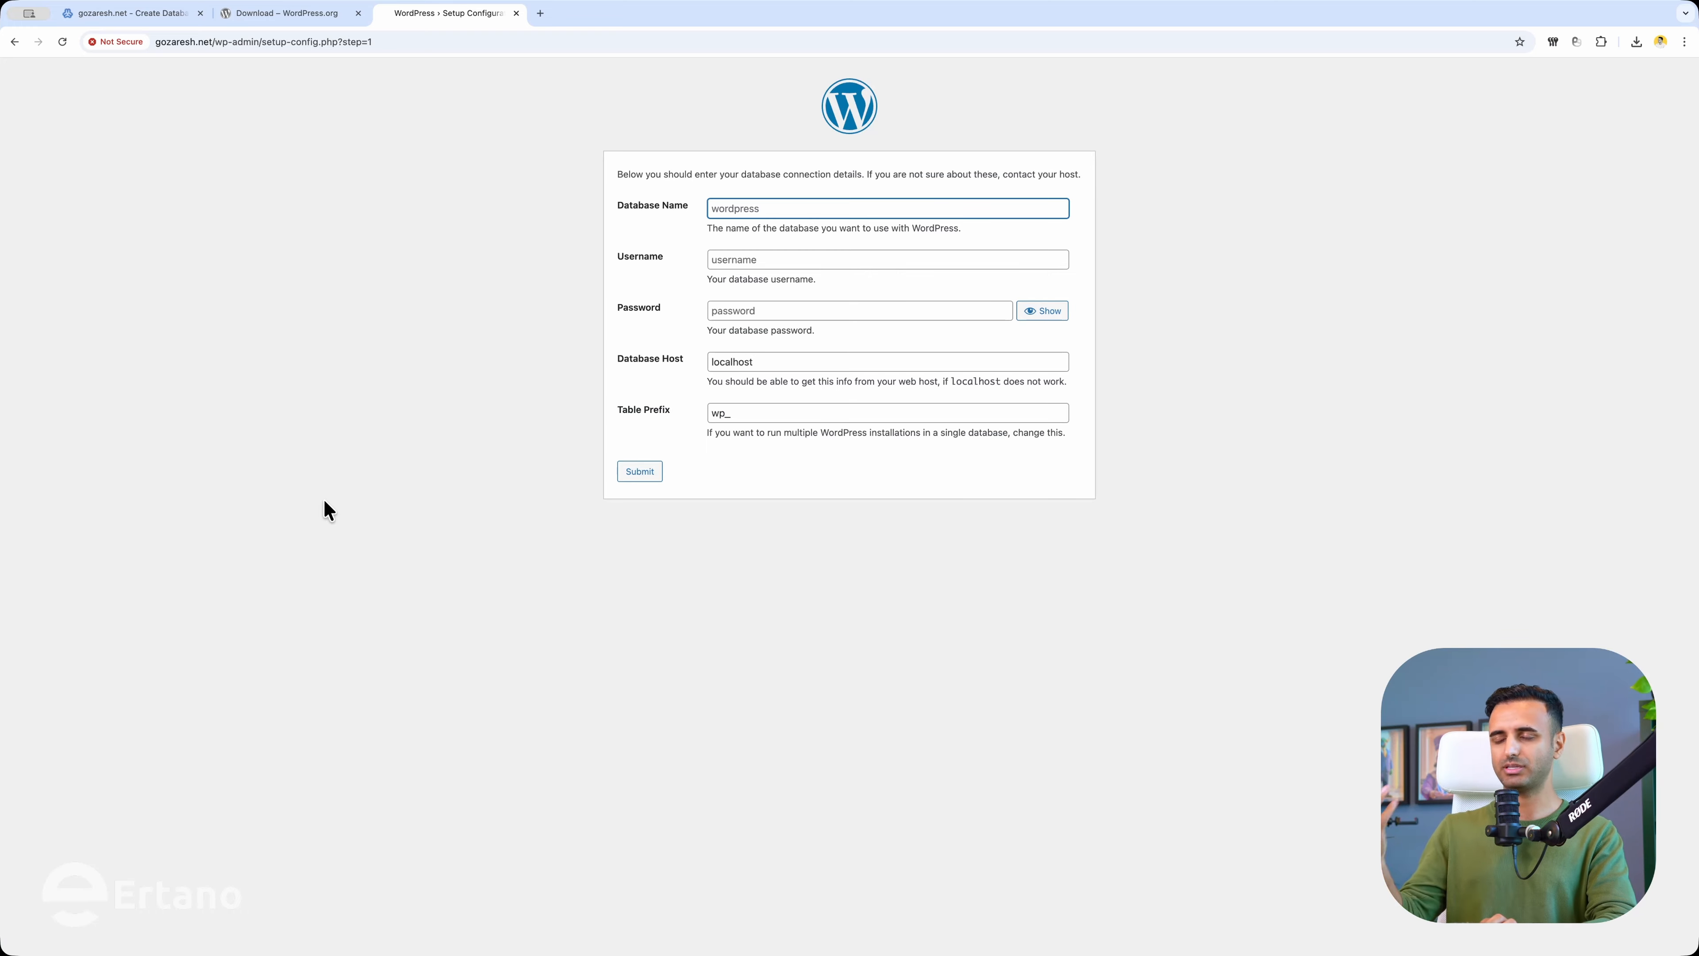
# Enter database name gozawp and paste the database username copied from Virtualmin.
pyautogui.write('gozawp')
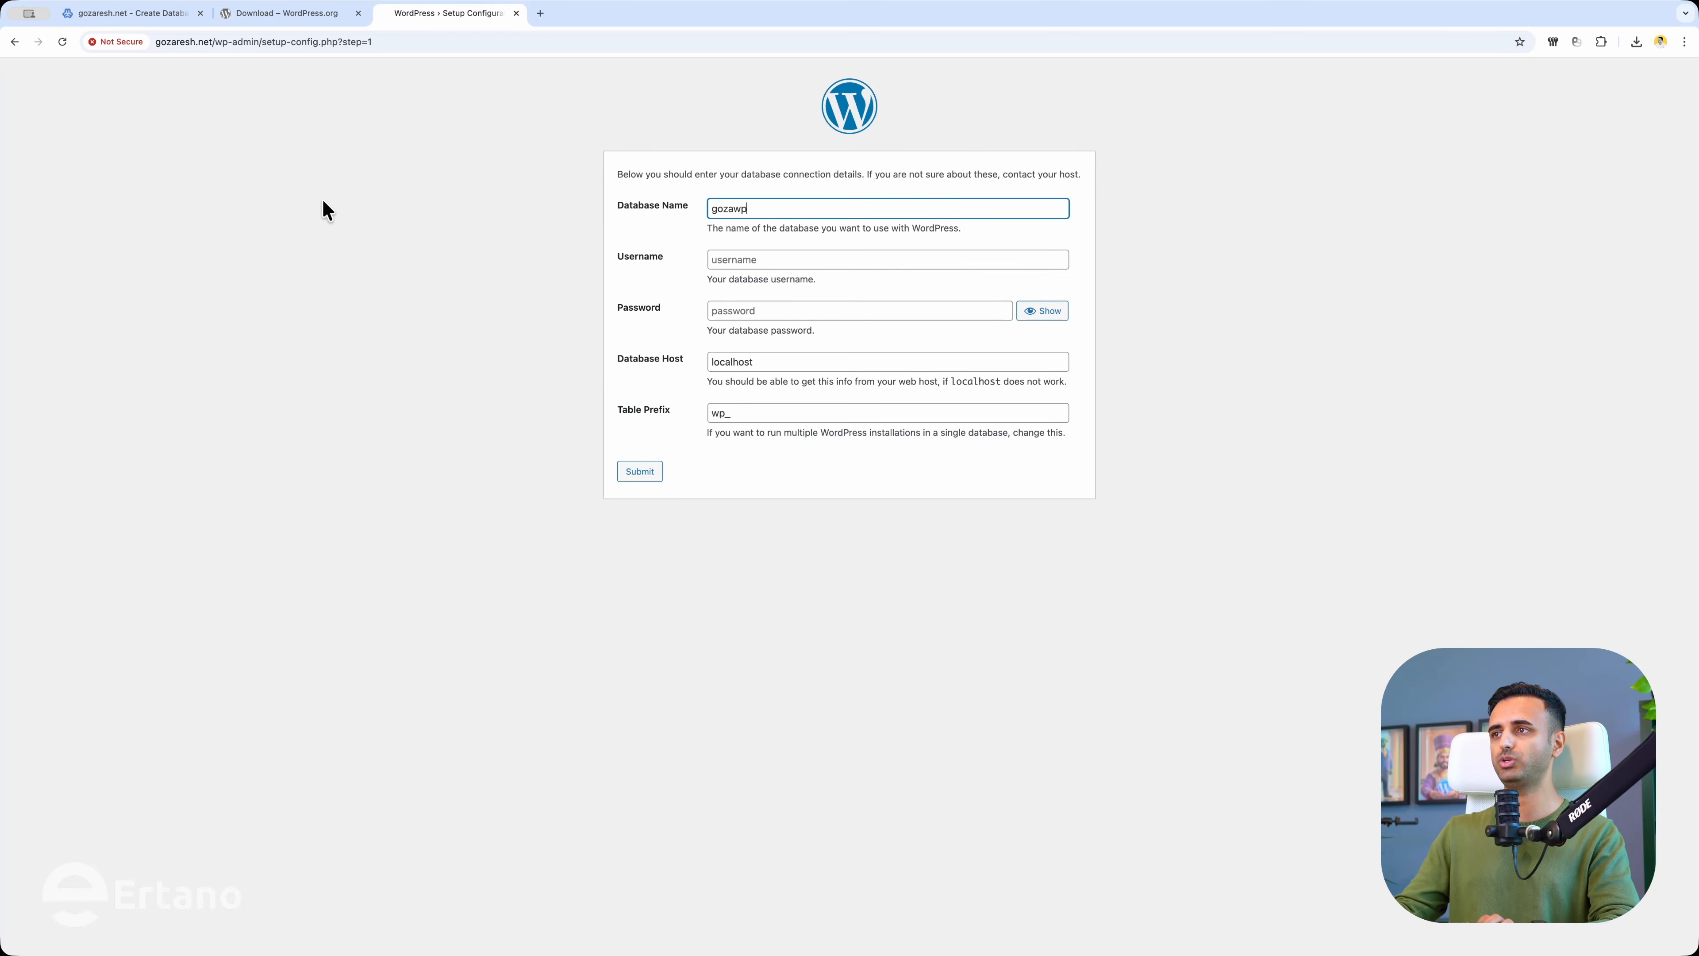
pyautogui.click(140, 14)
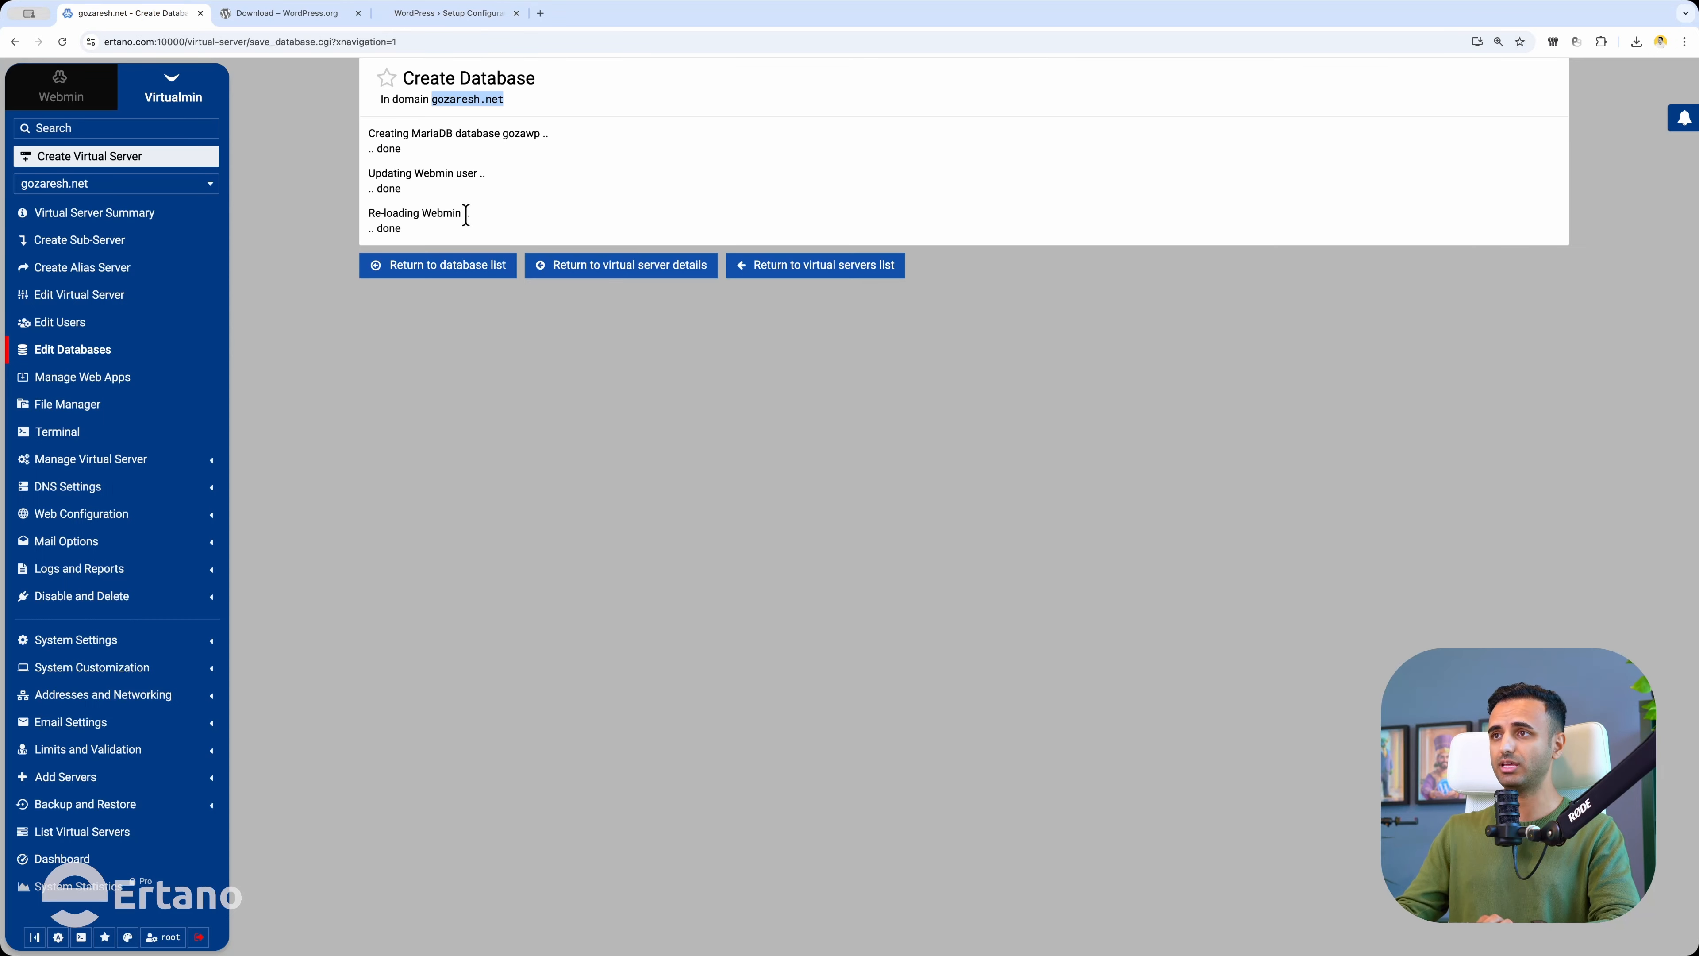
pyautogui.click(492, 161)
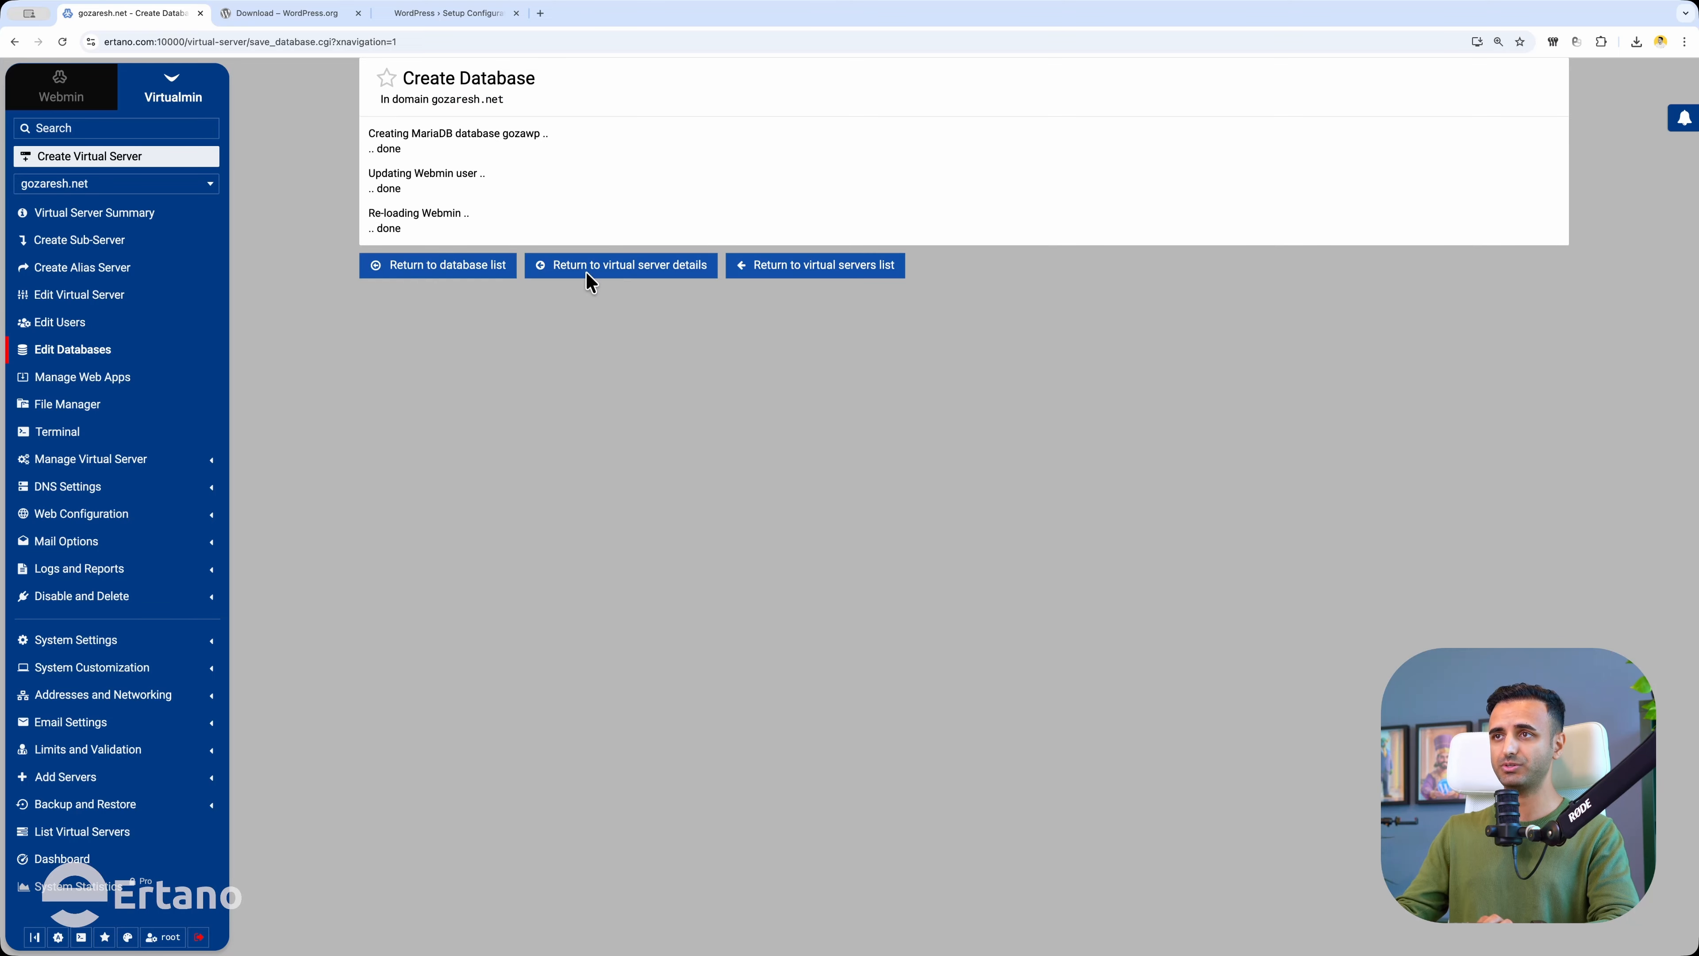
pyautogui.click(70, 359)
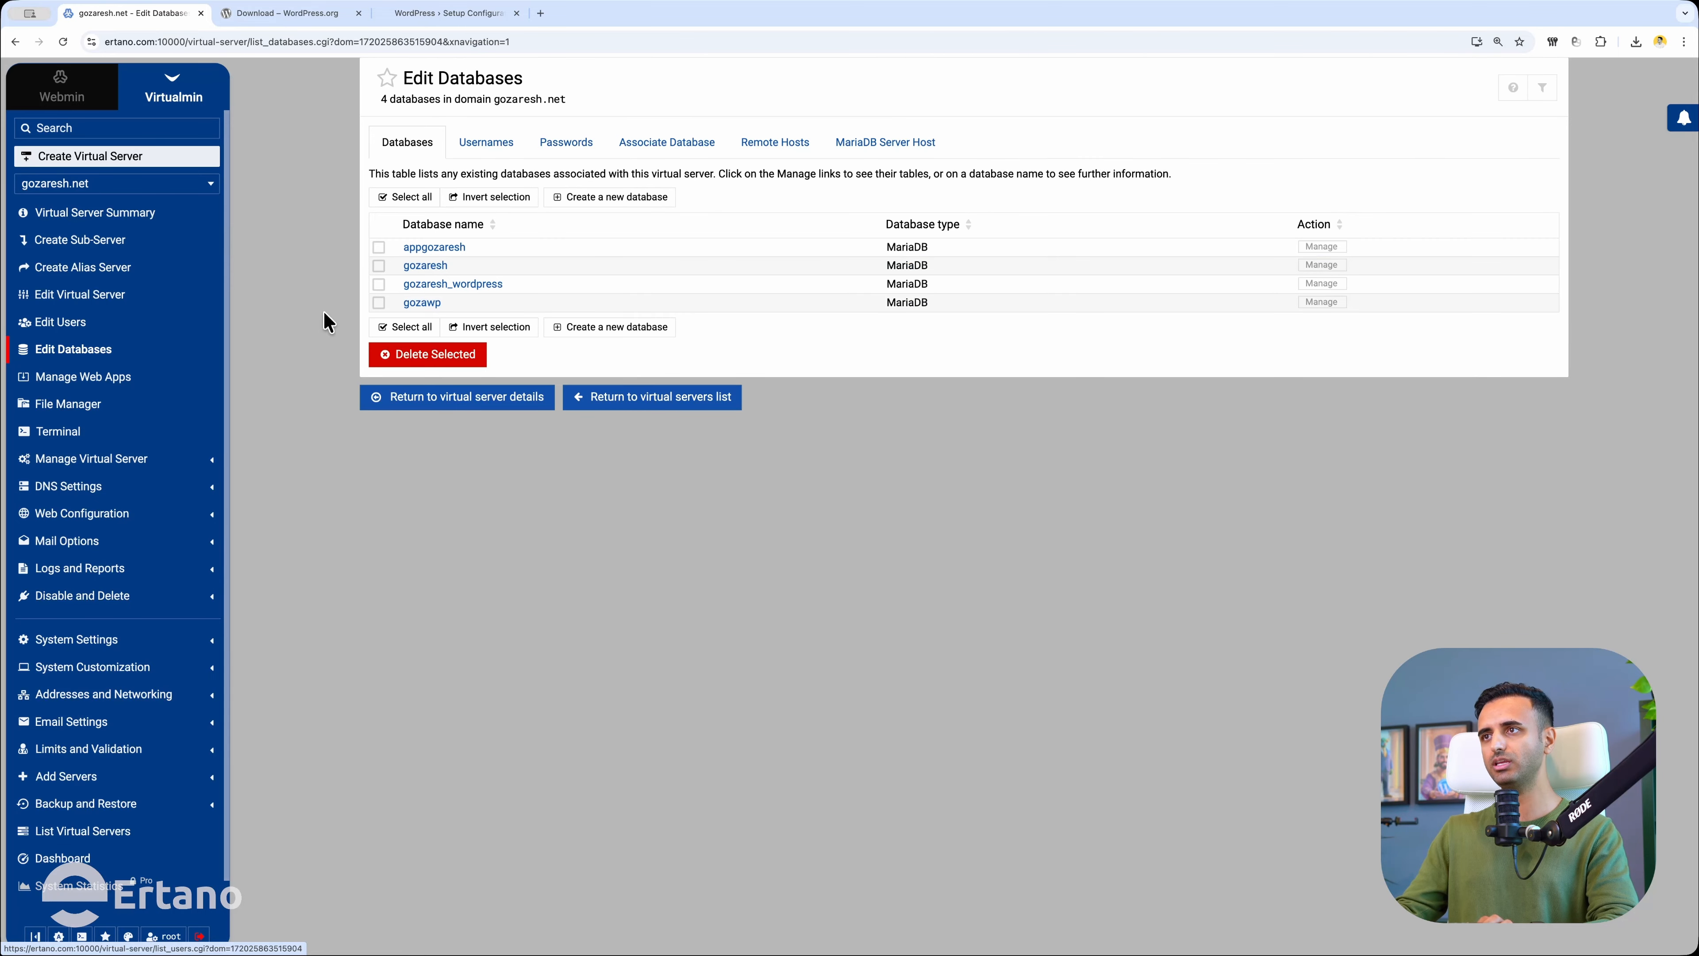
pyautogui.click(491, 150)
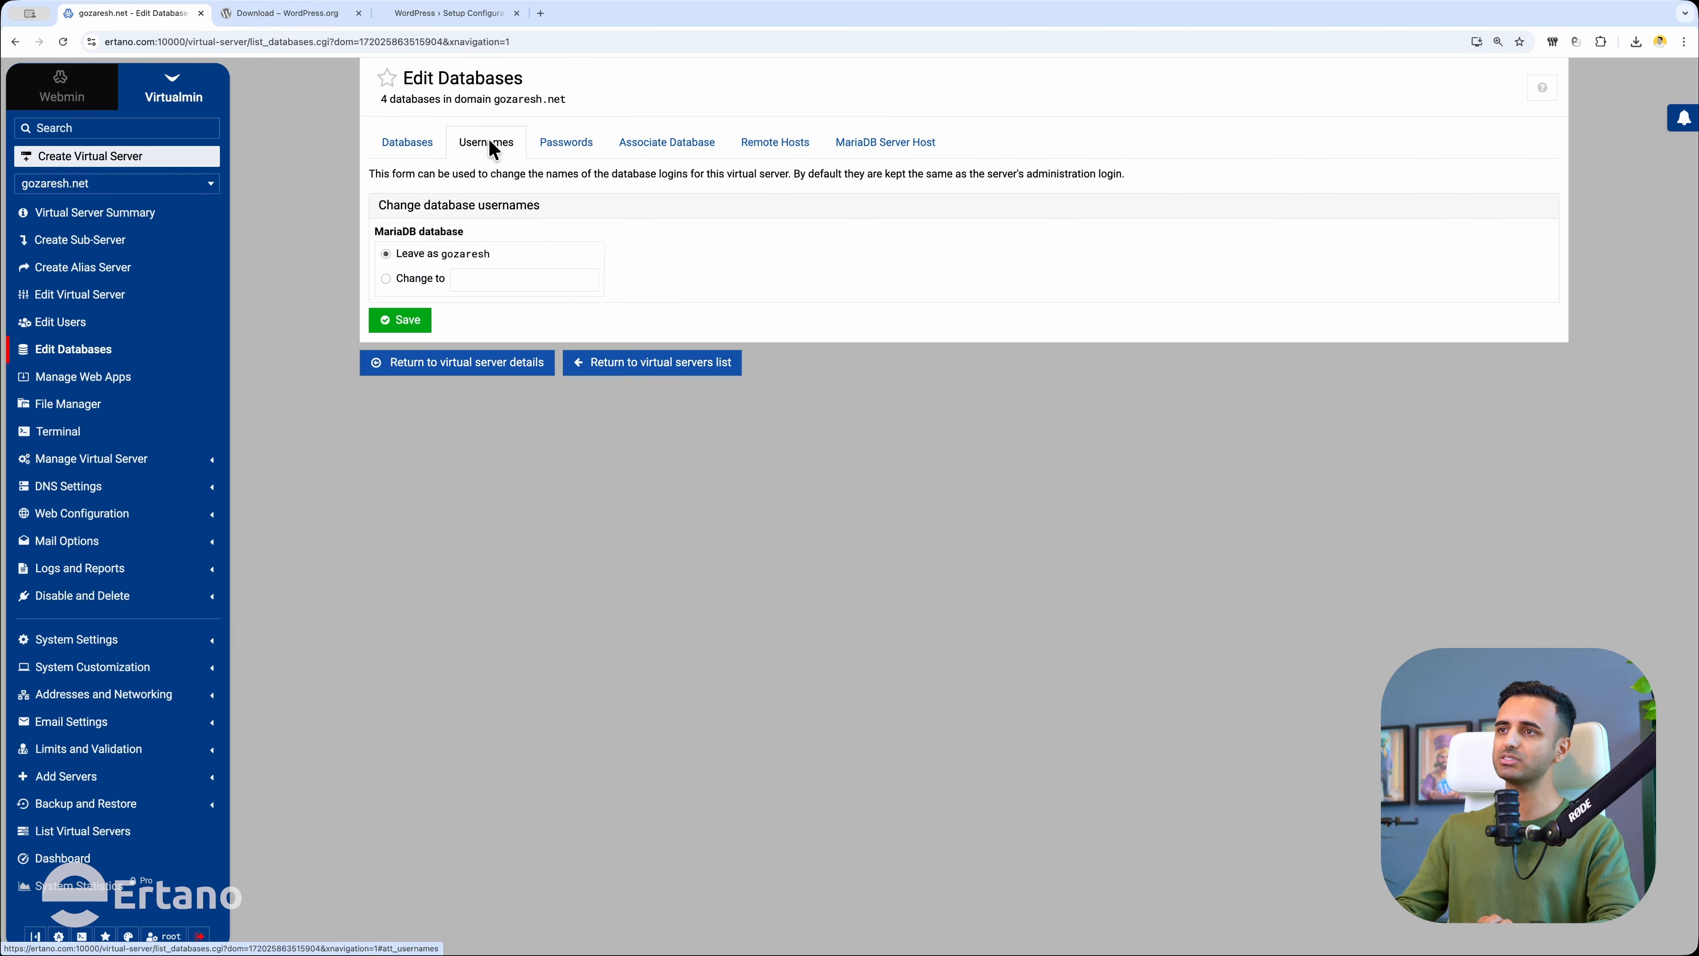
pyautogui.doubleClick(461, 253)
pyautogui.hotkey('ctrl', 'c')
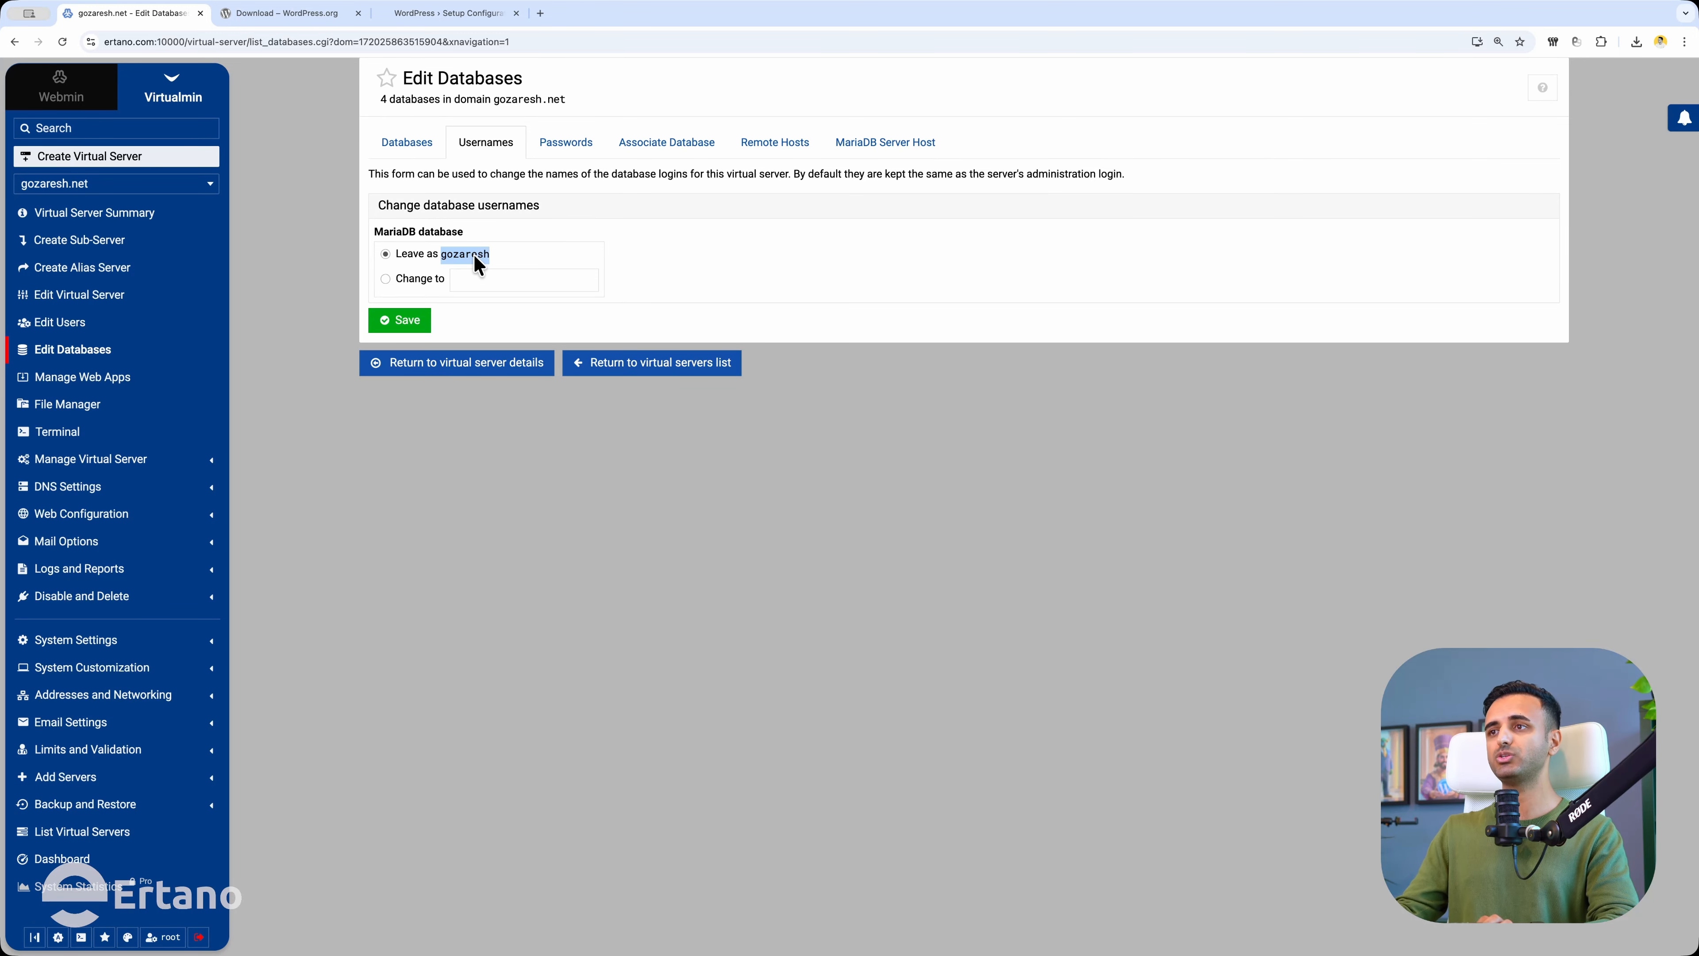
pyautogui.click(438, 16)
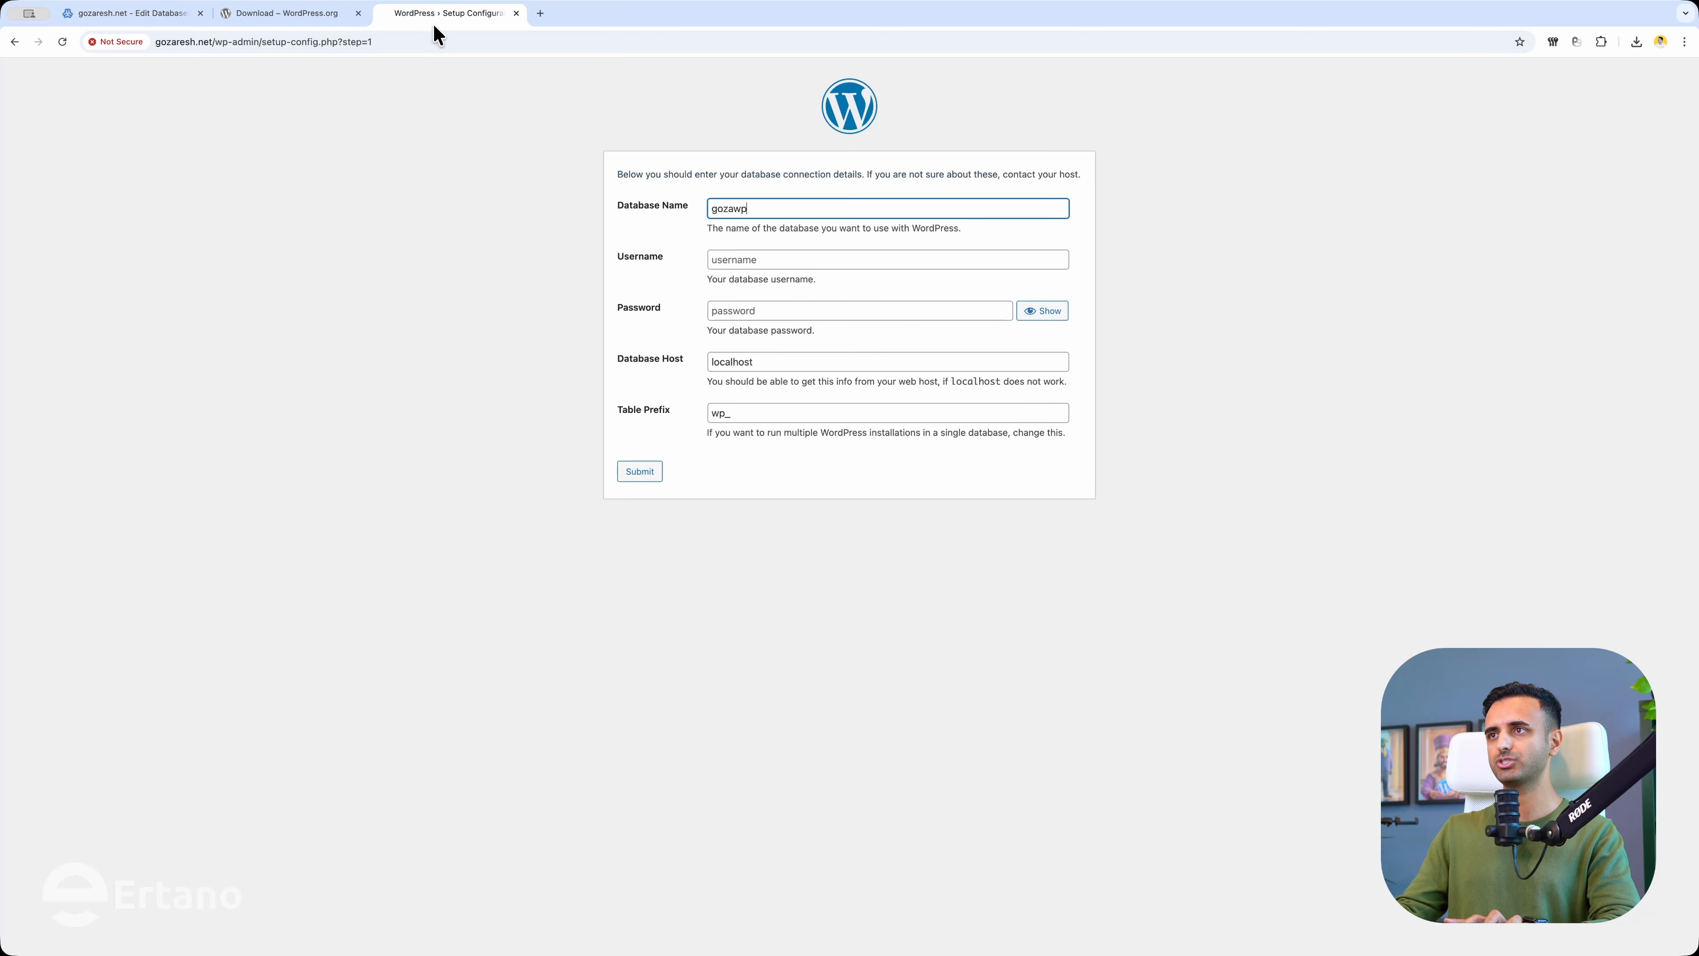
pyautogui.click(736, 260)
pyautogui.hotkey('ctrl', 'v')
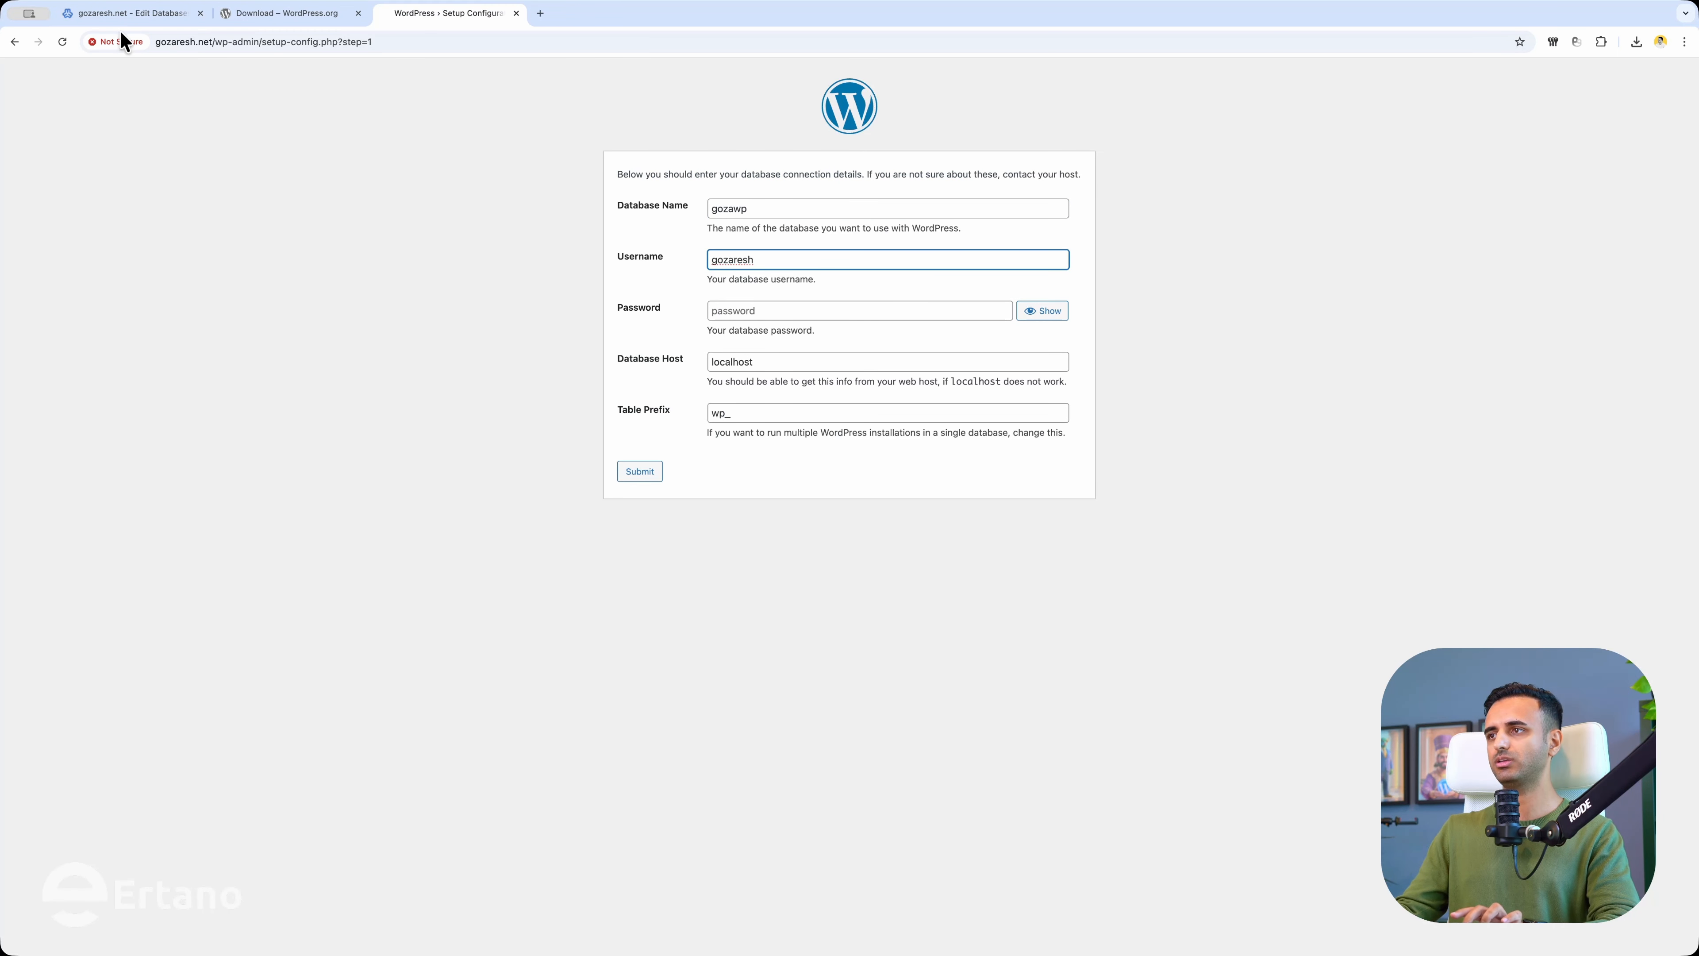
# Copy the MariaDB password from Virtualmin's Passwords tab into WordPress's Password field.
pyautogui.click(107, 14)
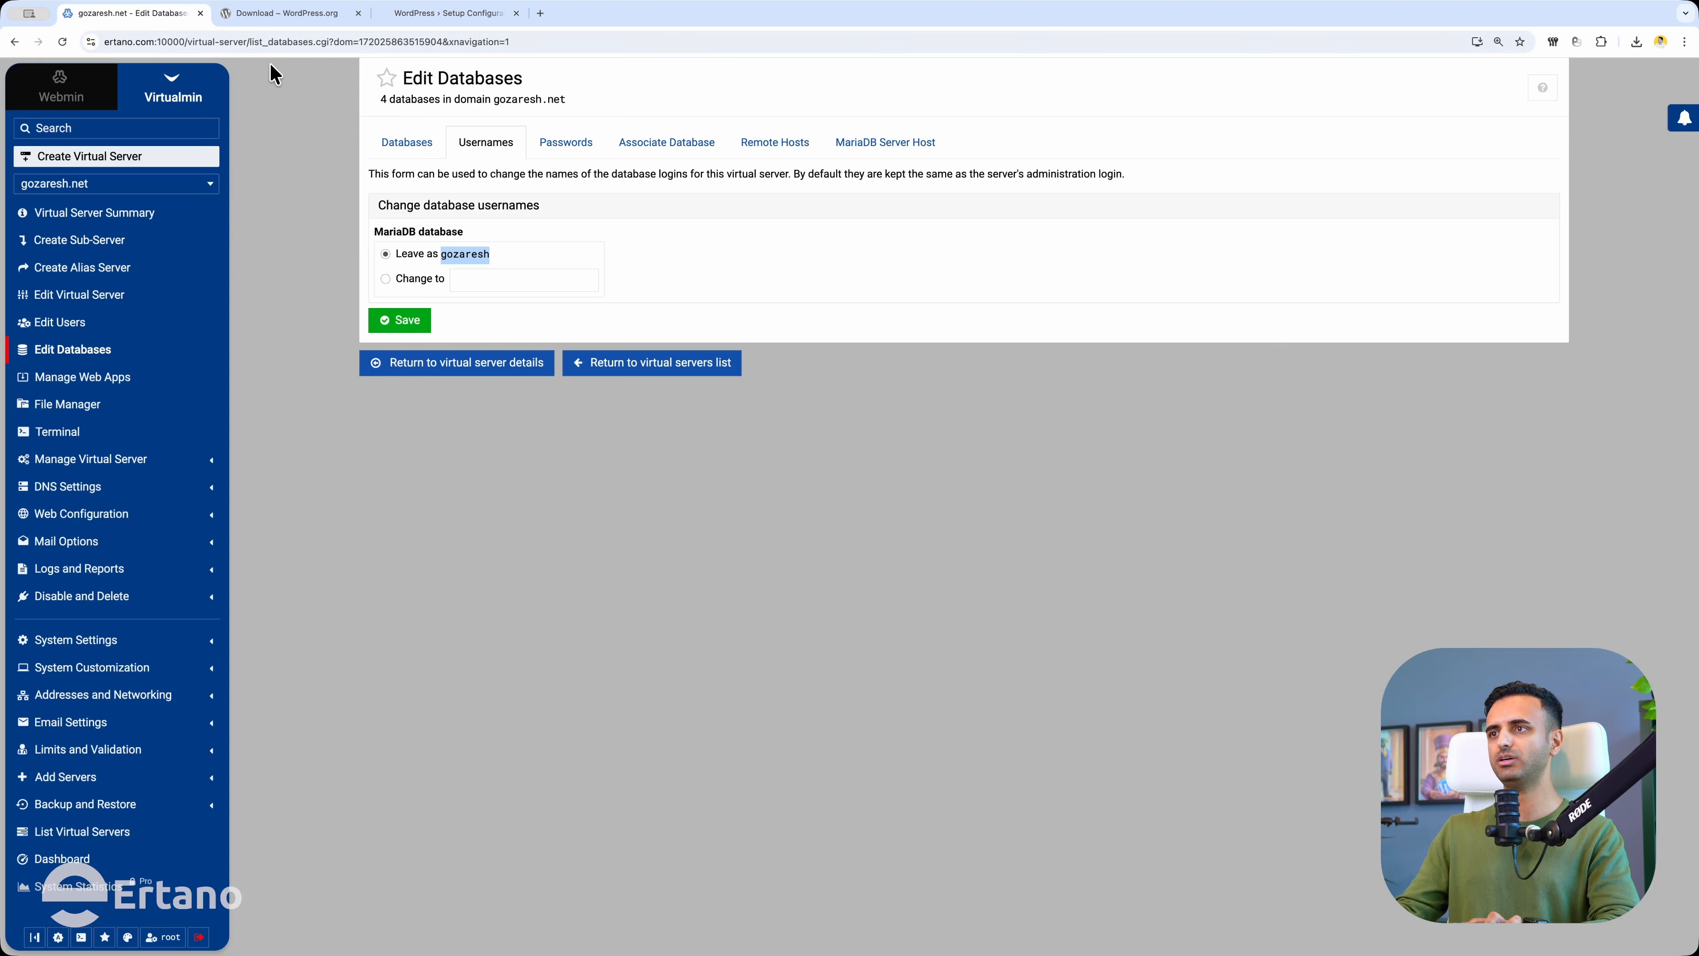
pyautogui.click(555, 146)
pyautogui.click(464, 250)
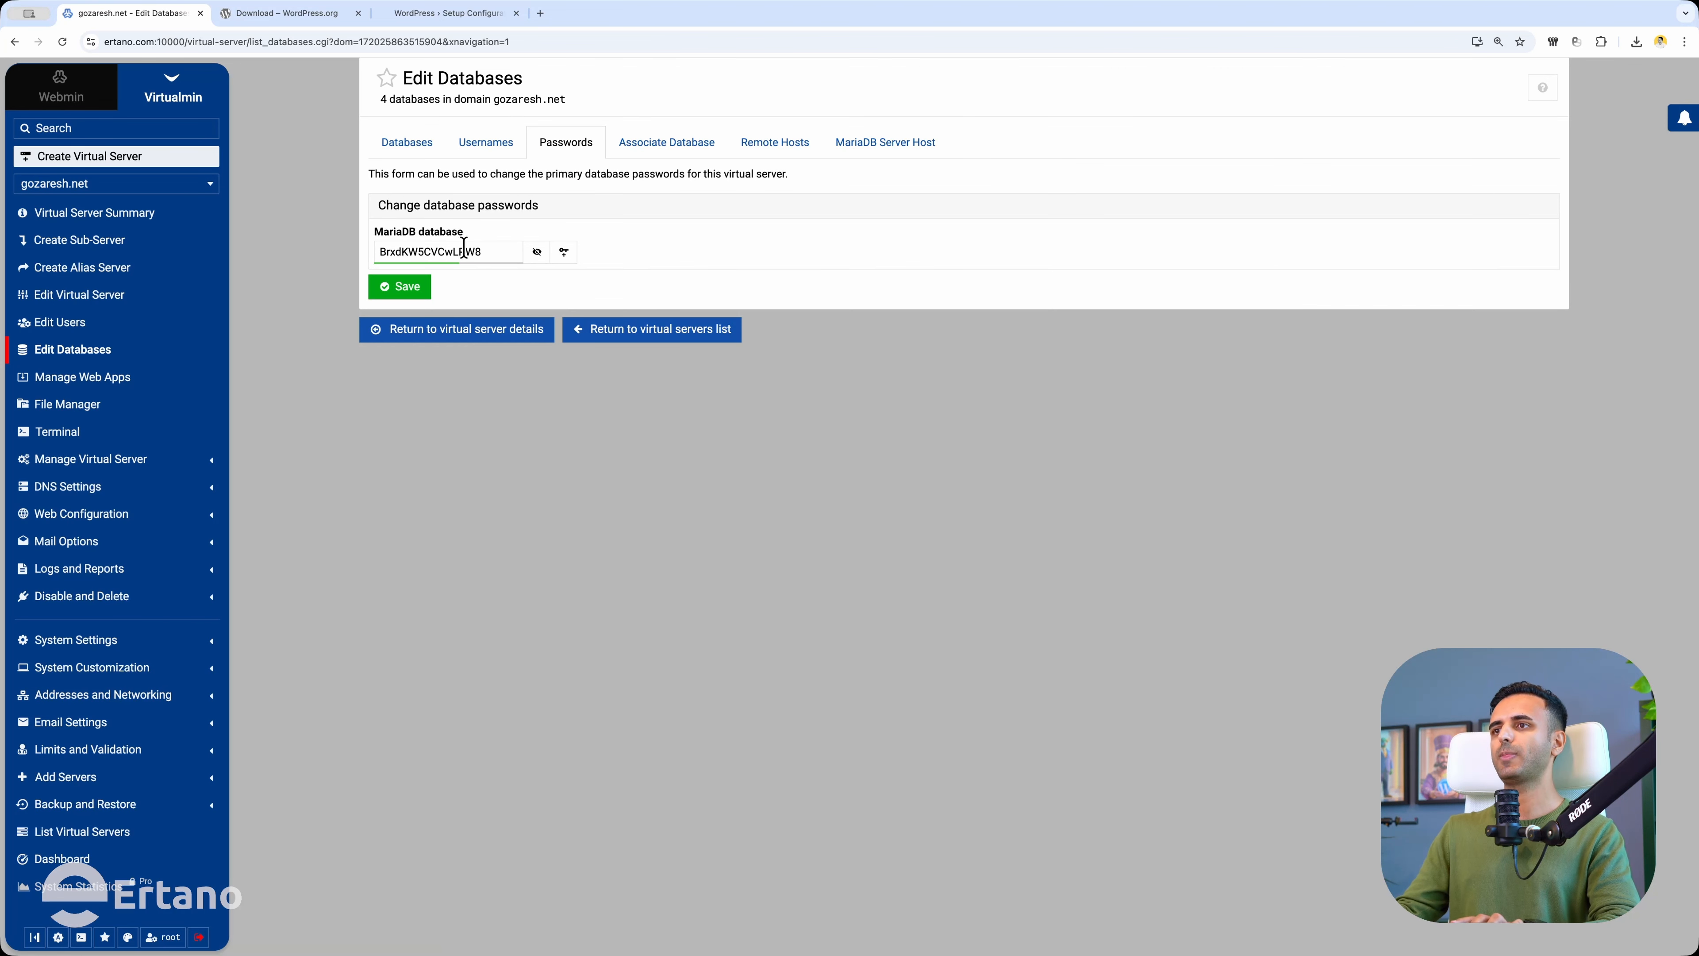
pyautogui.doubleClick(464, 250)
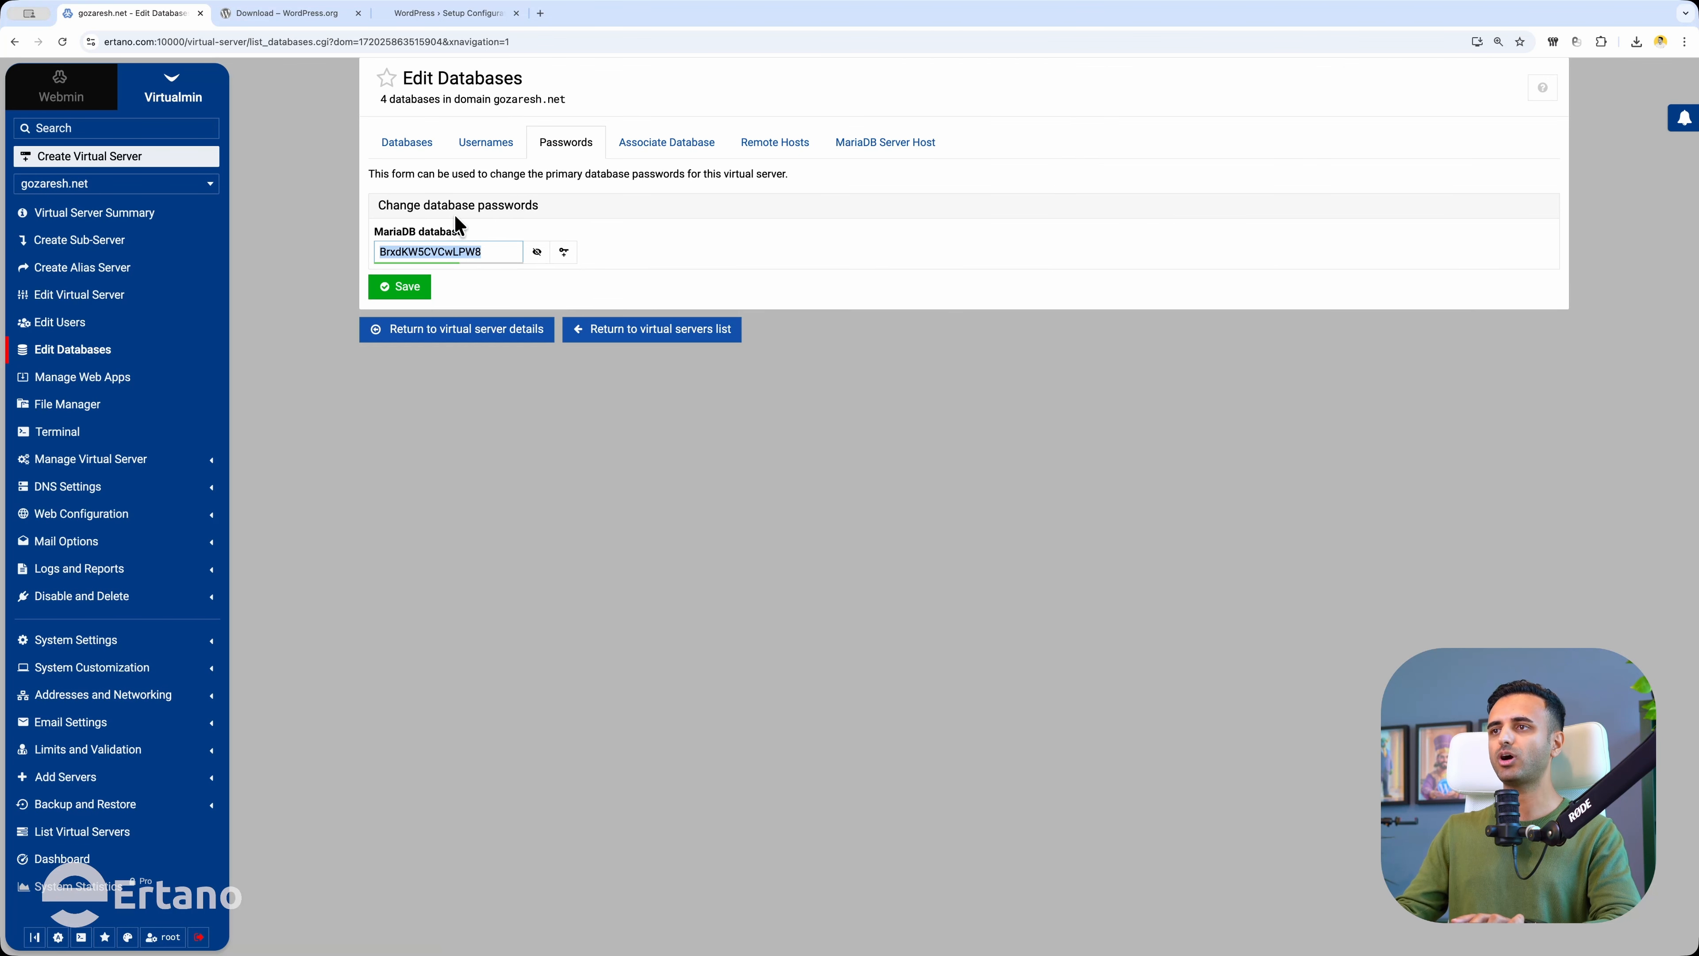
pyautogui.click(428, 19)
pyautogui.click(762, 311)
pyautogui.hotkey('ctrl', 'v')
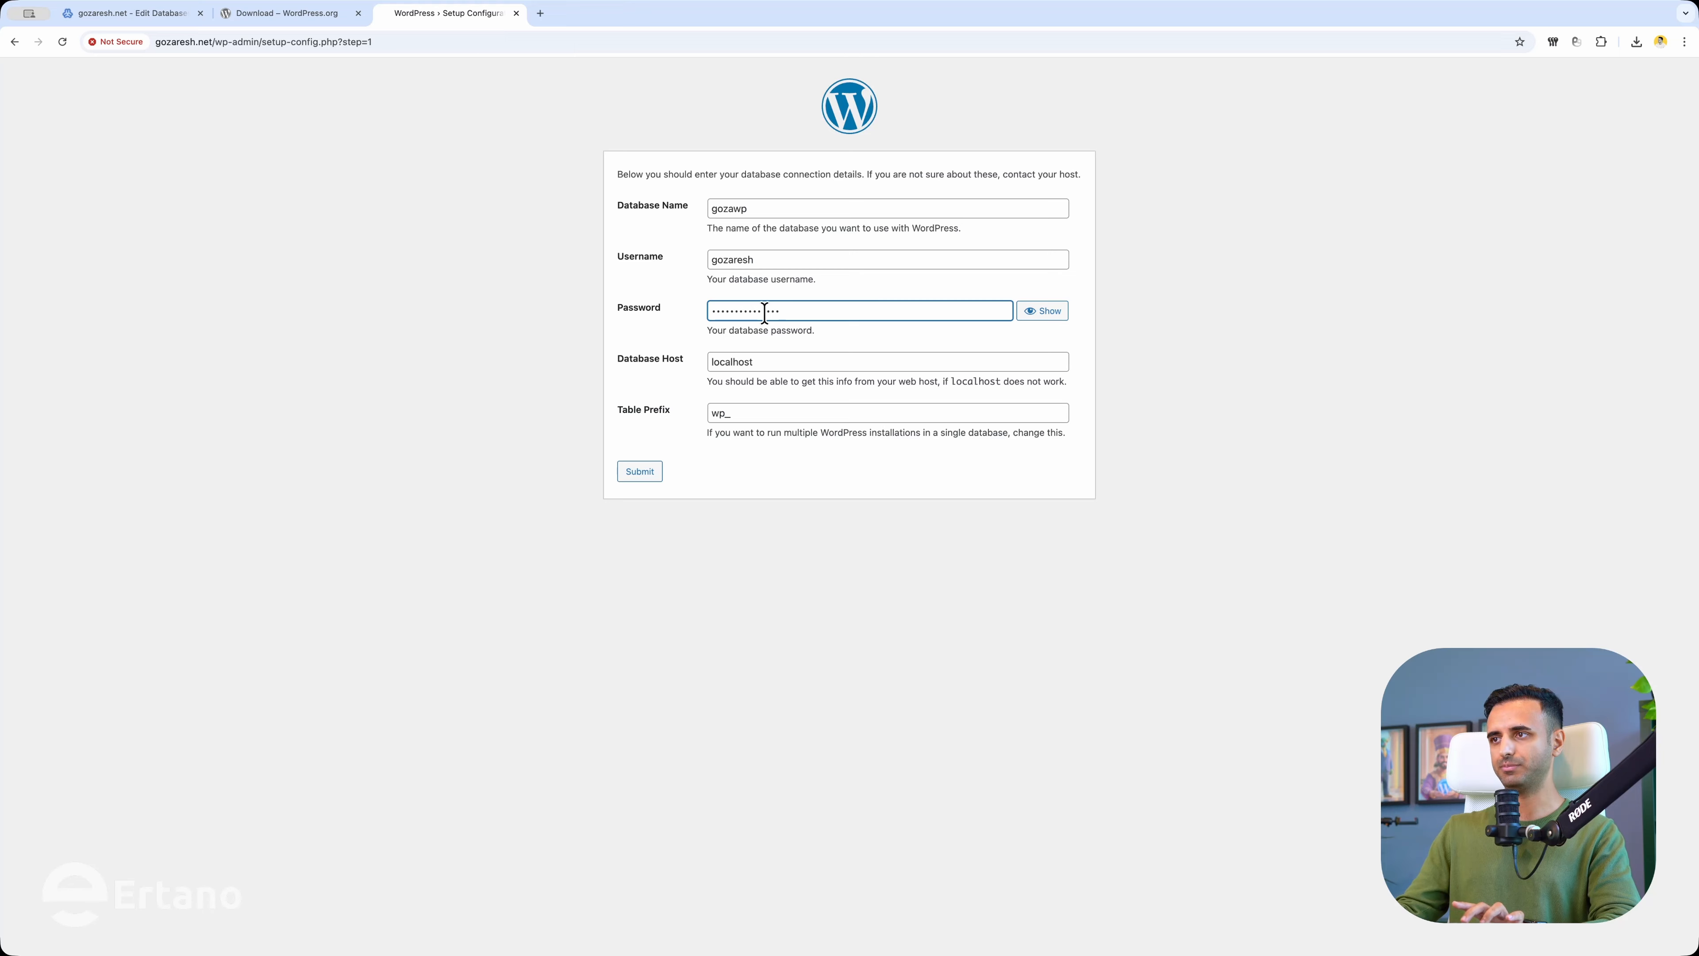
# Change the table prefix from wp to go and submit the database details.
pyautogui.moveTo(721, 418); pyautogui.dragTo(655, 420)
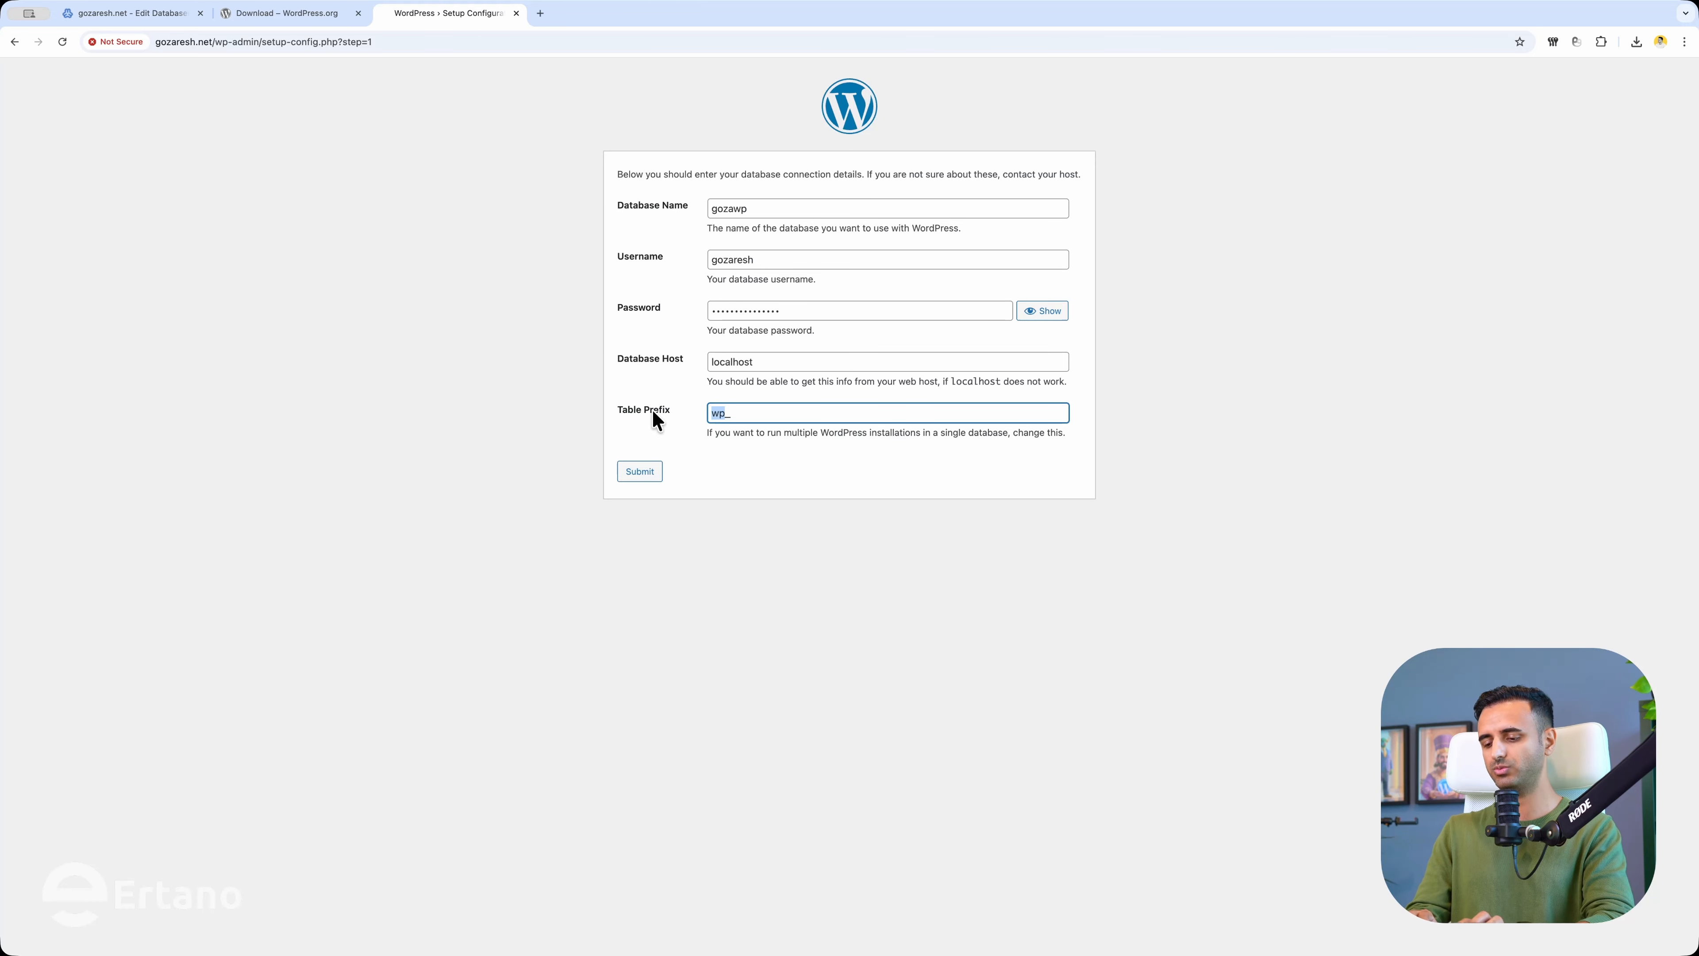
pyautogui.write('go_')
pyautogui.click(641, 472)
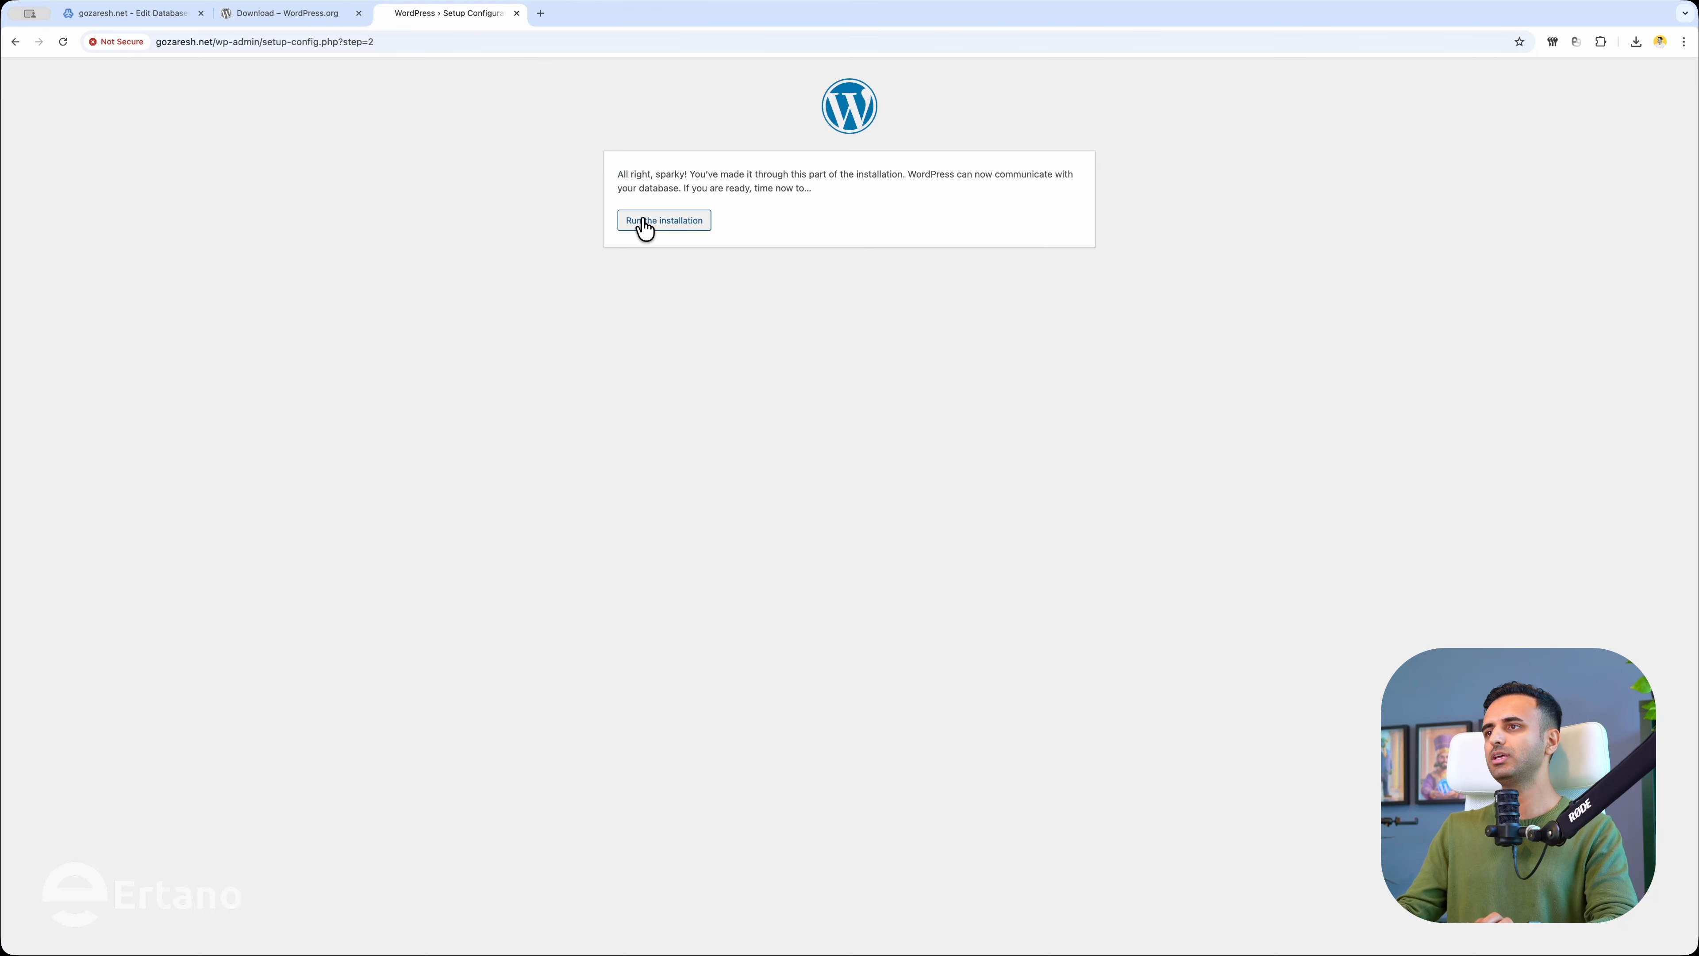
# Start the installation and enter site title Gozaresh and the admin username.
pyautogui.click(664, 222)
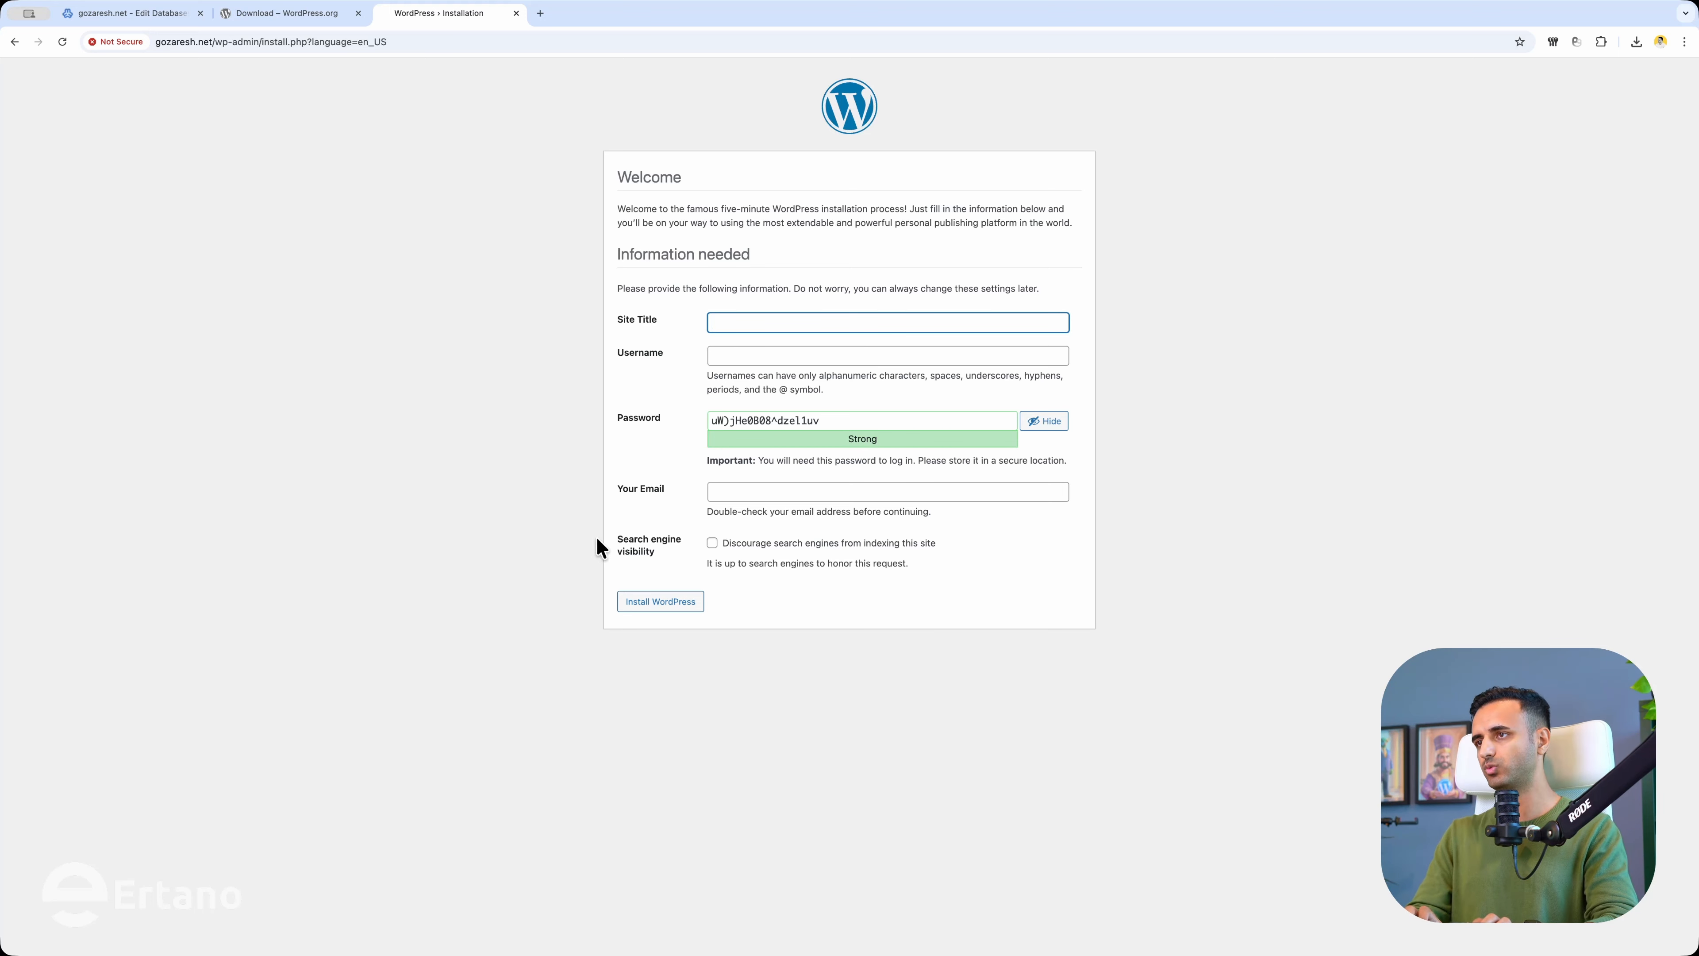
pyautogui.write('Gozaresh')
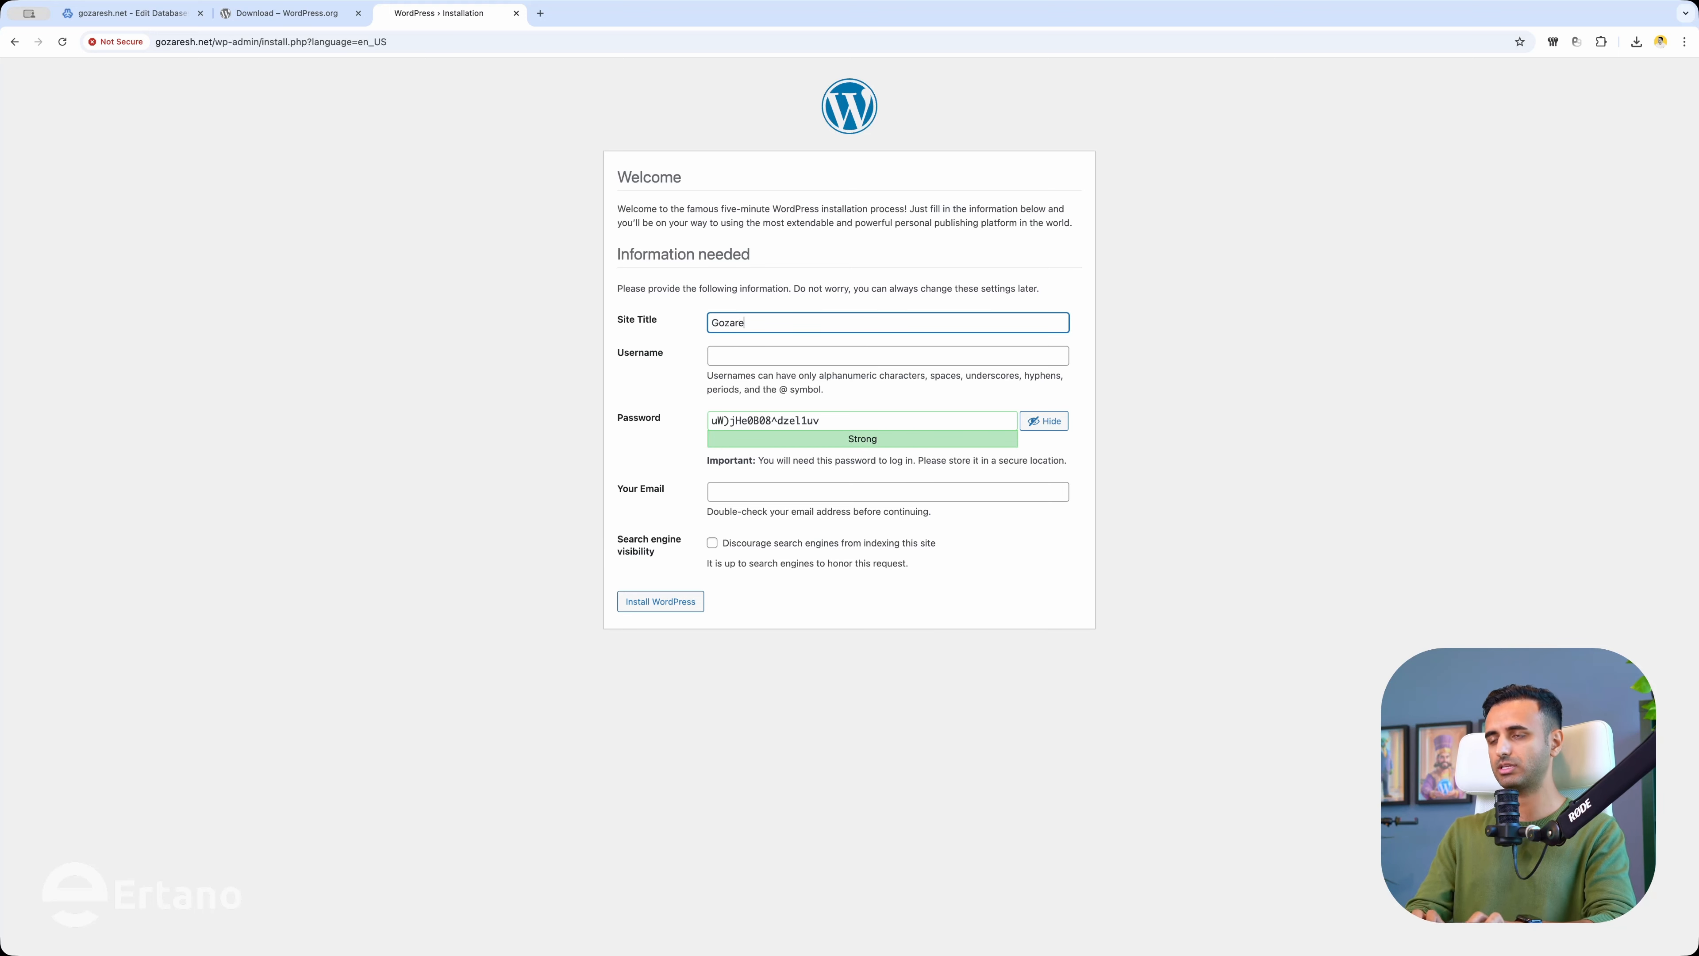
pyautogui.press('Tab')
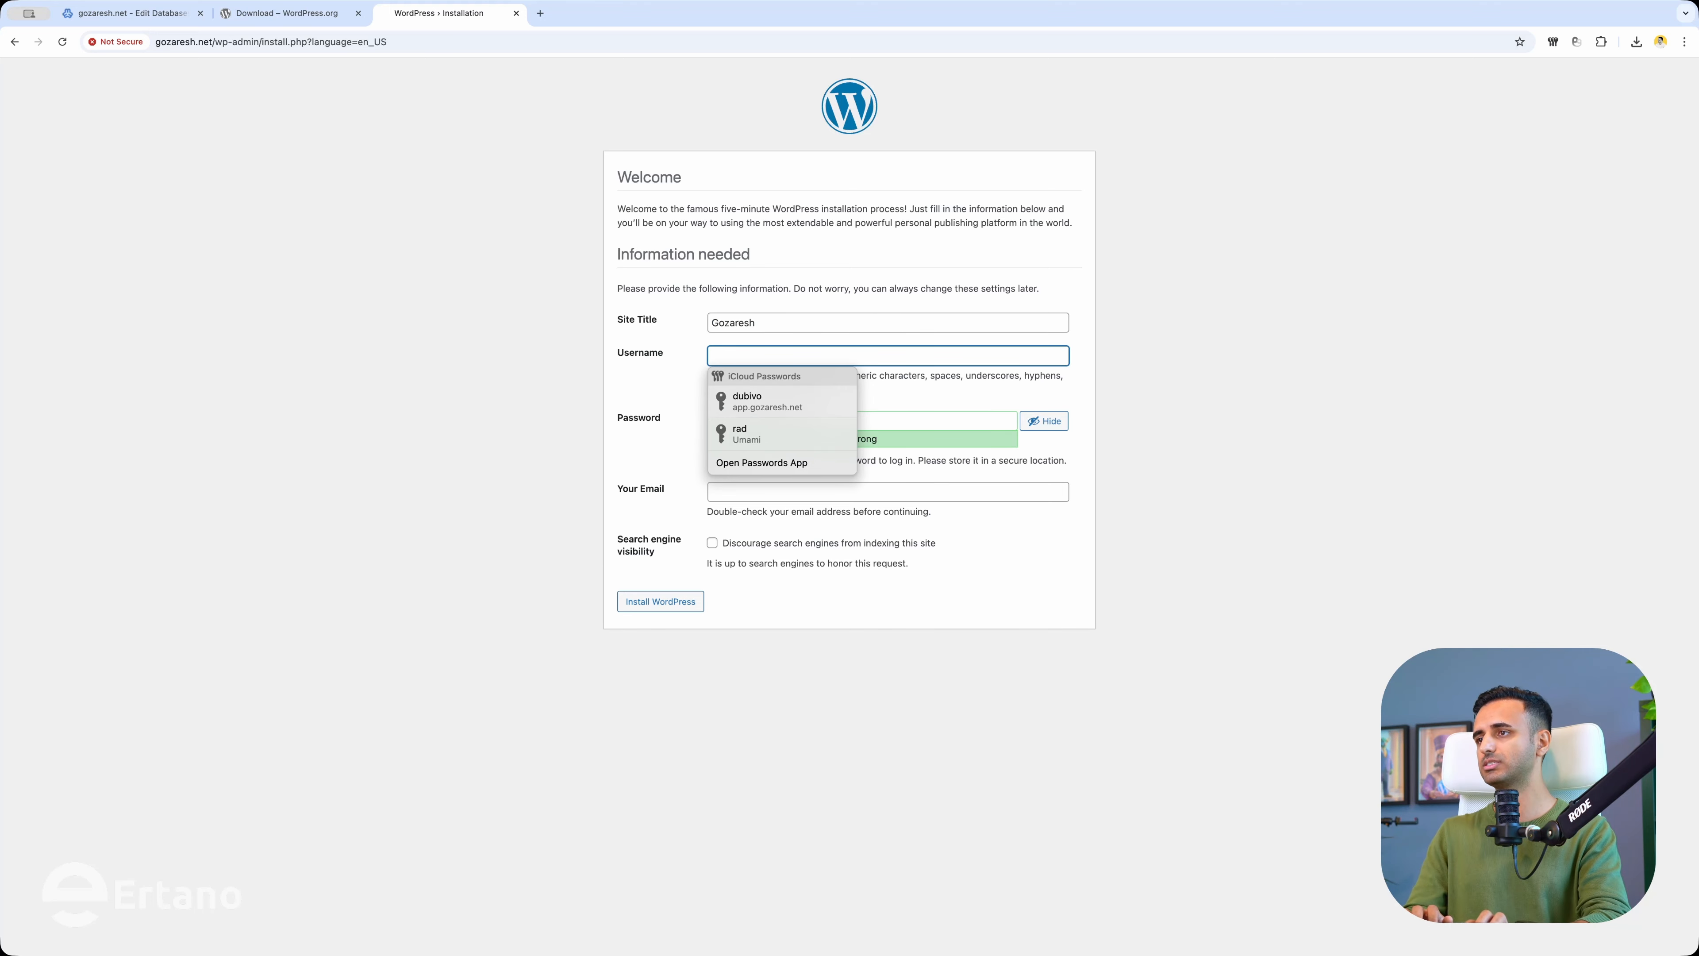
pyautogui.write('rad')
pyautogui.press('Tab')
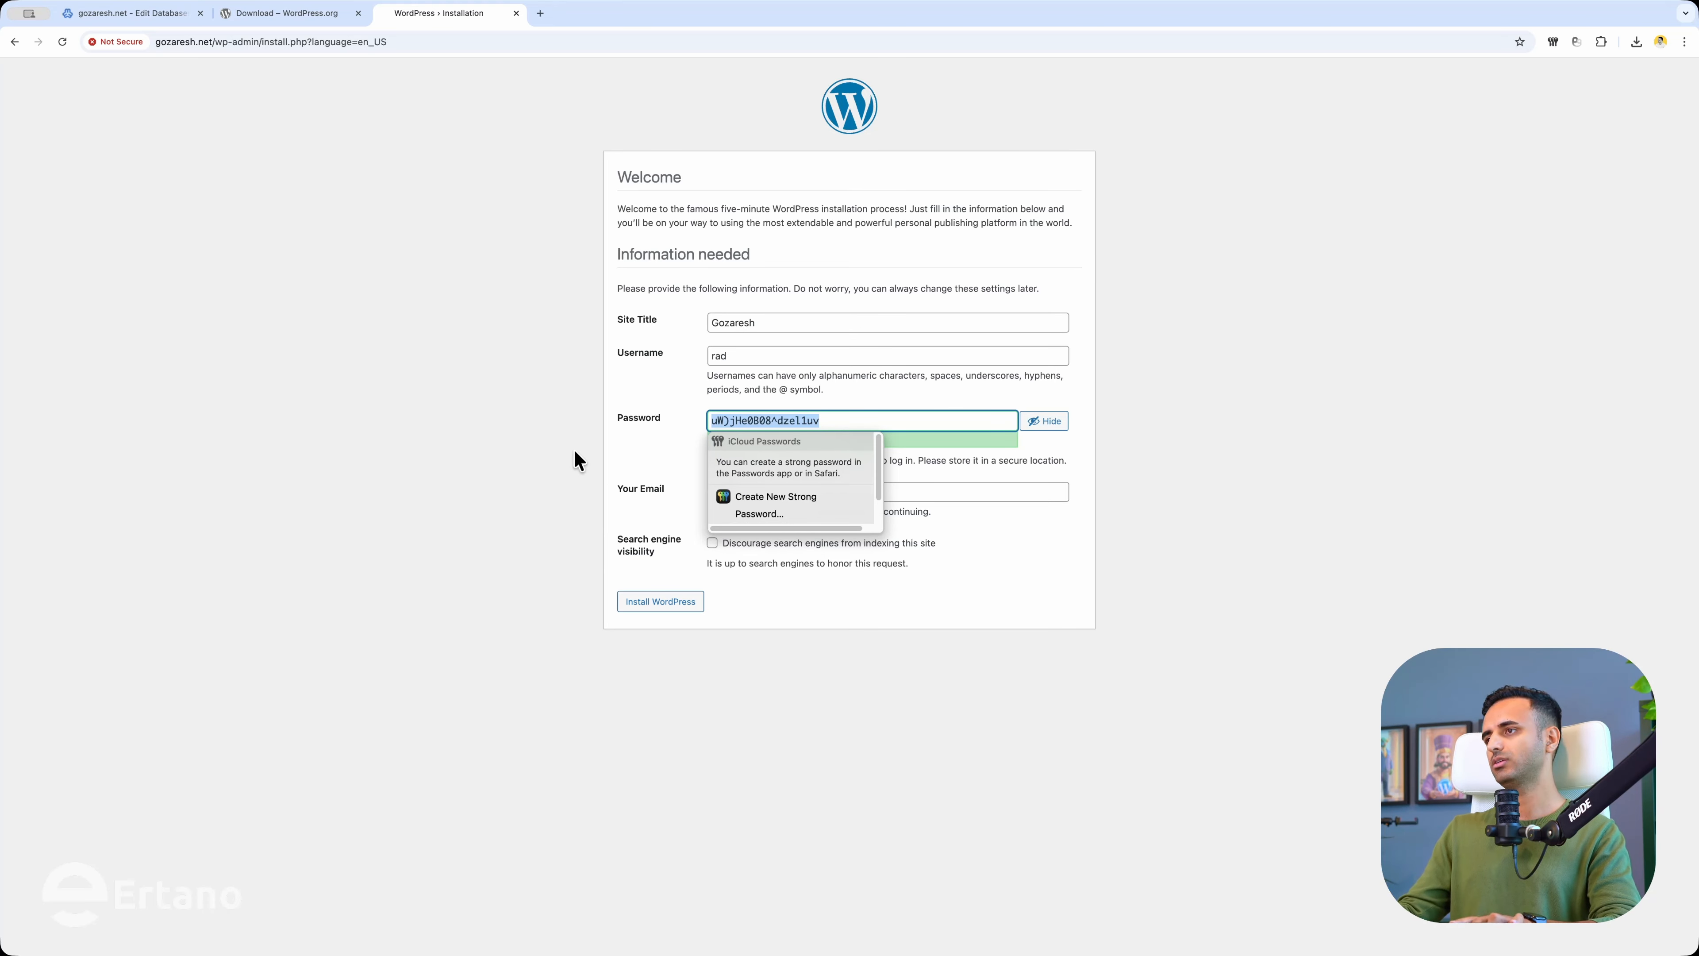
# Keep the generated strong password and fill in the admin e-mail address.
pyautogui.click(470, 460)
pyautogui.tripleClick(759, 415)
pyautogui.click(464, 496)
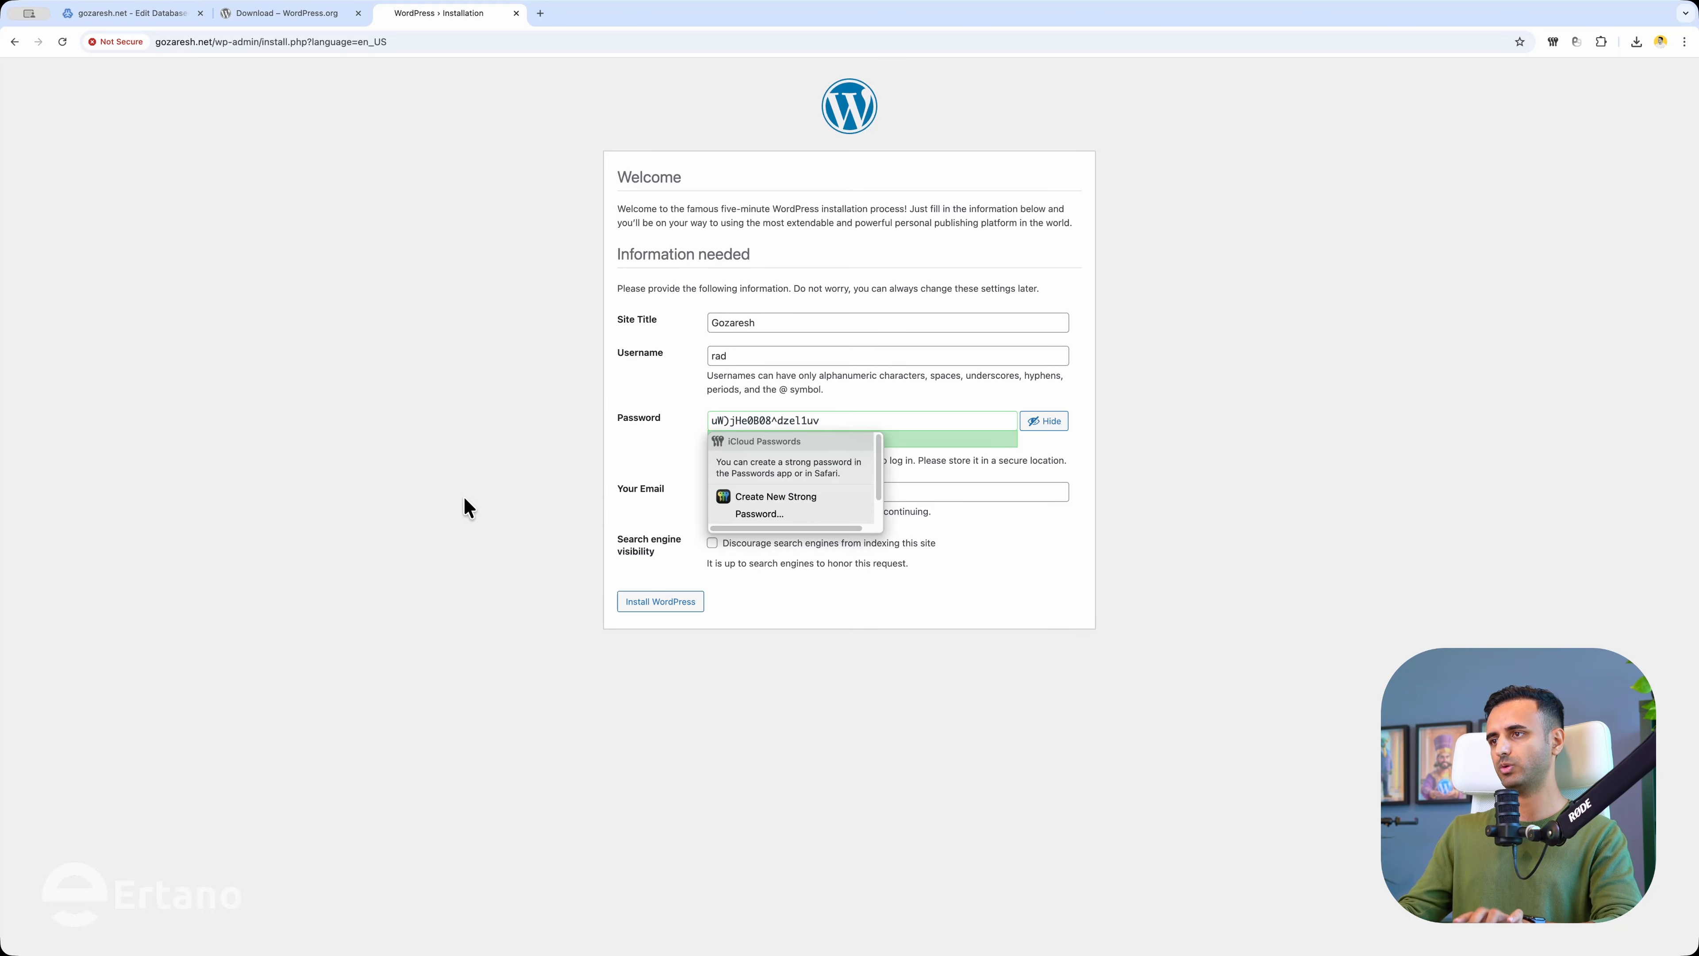
pyautogui.click(754, 490)
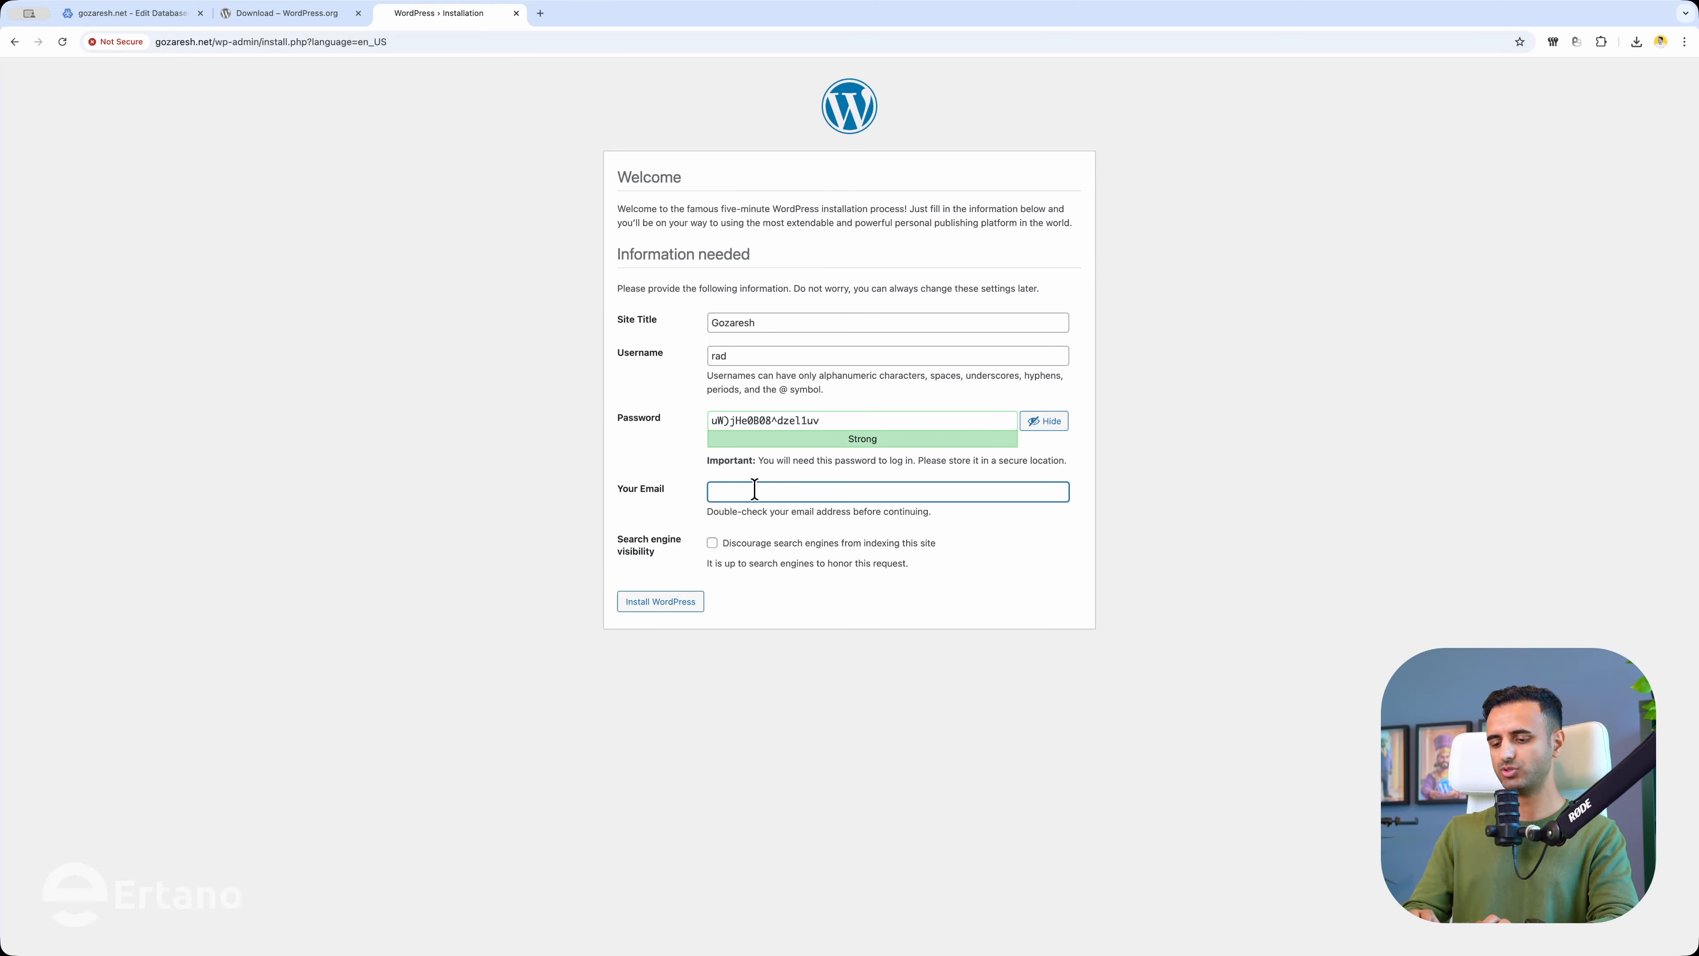
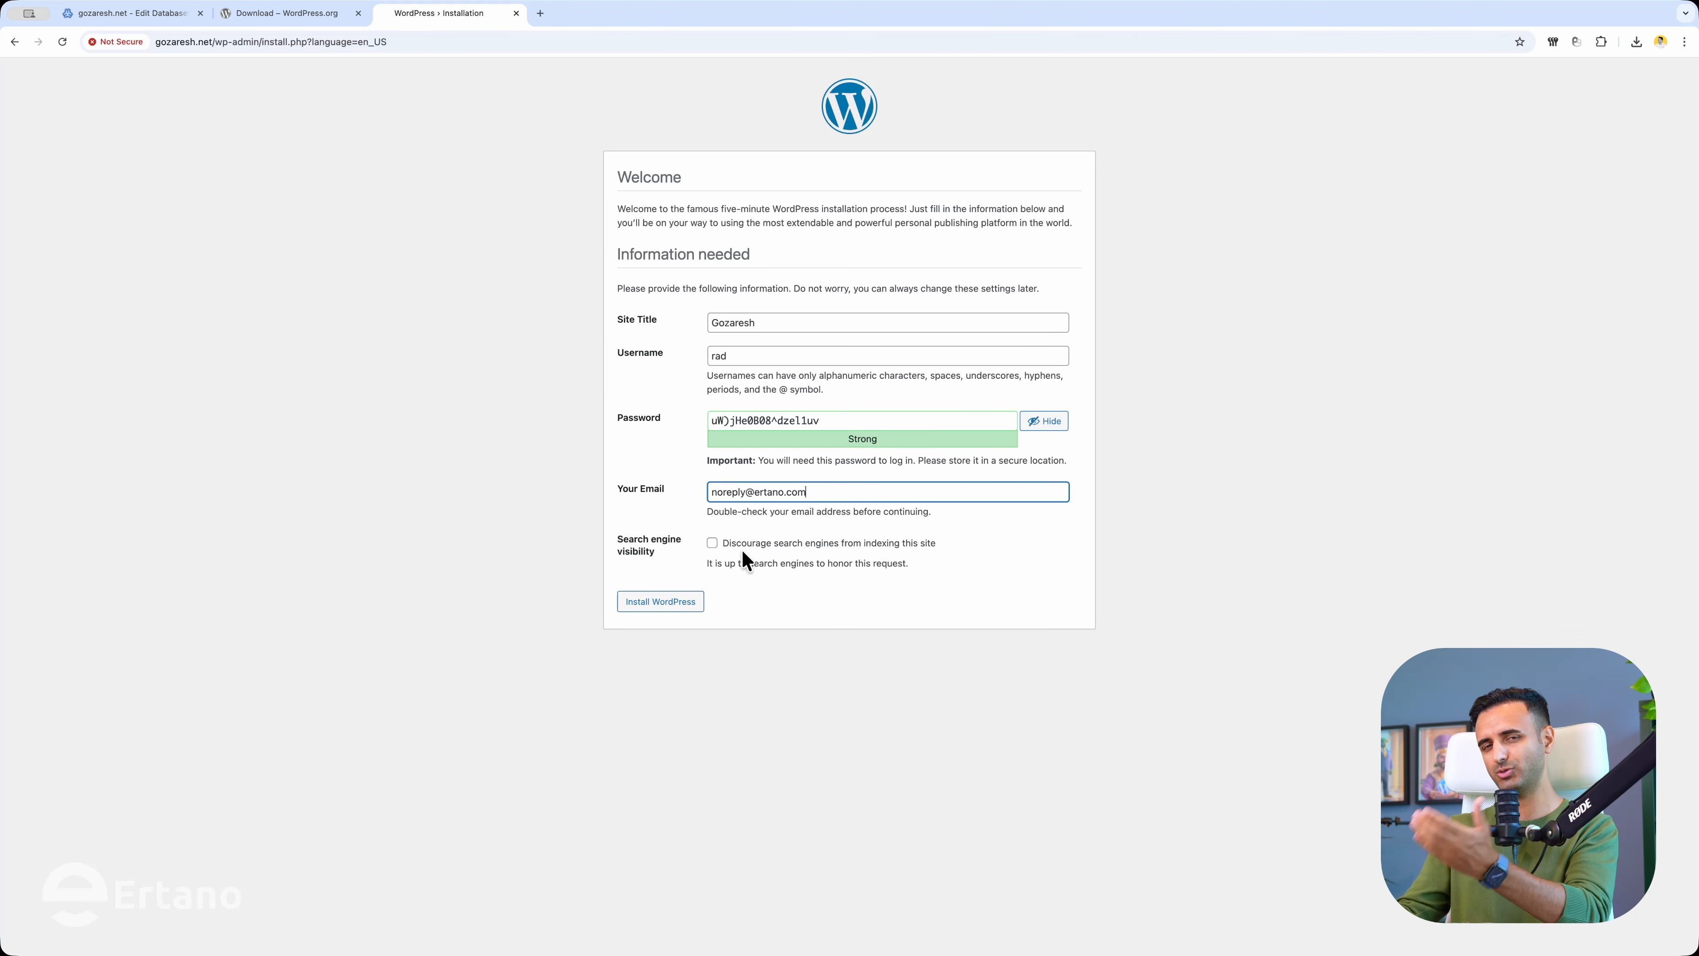
pyautogui.tripleClick(765, 420)
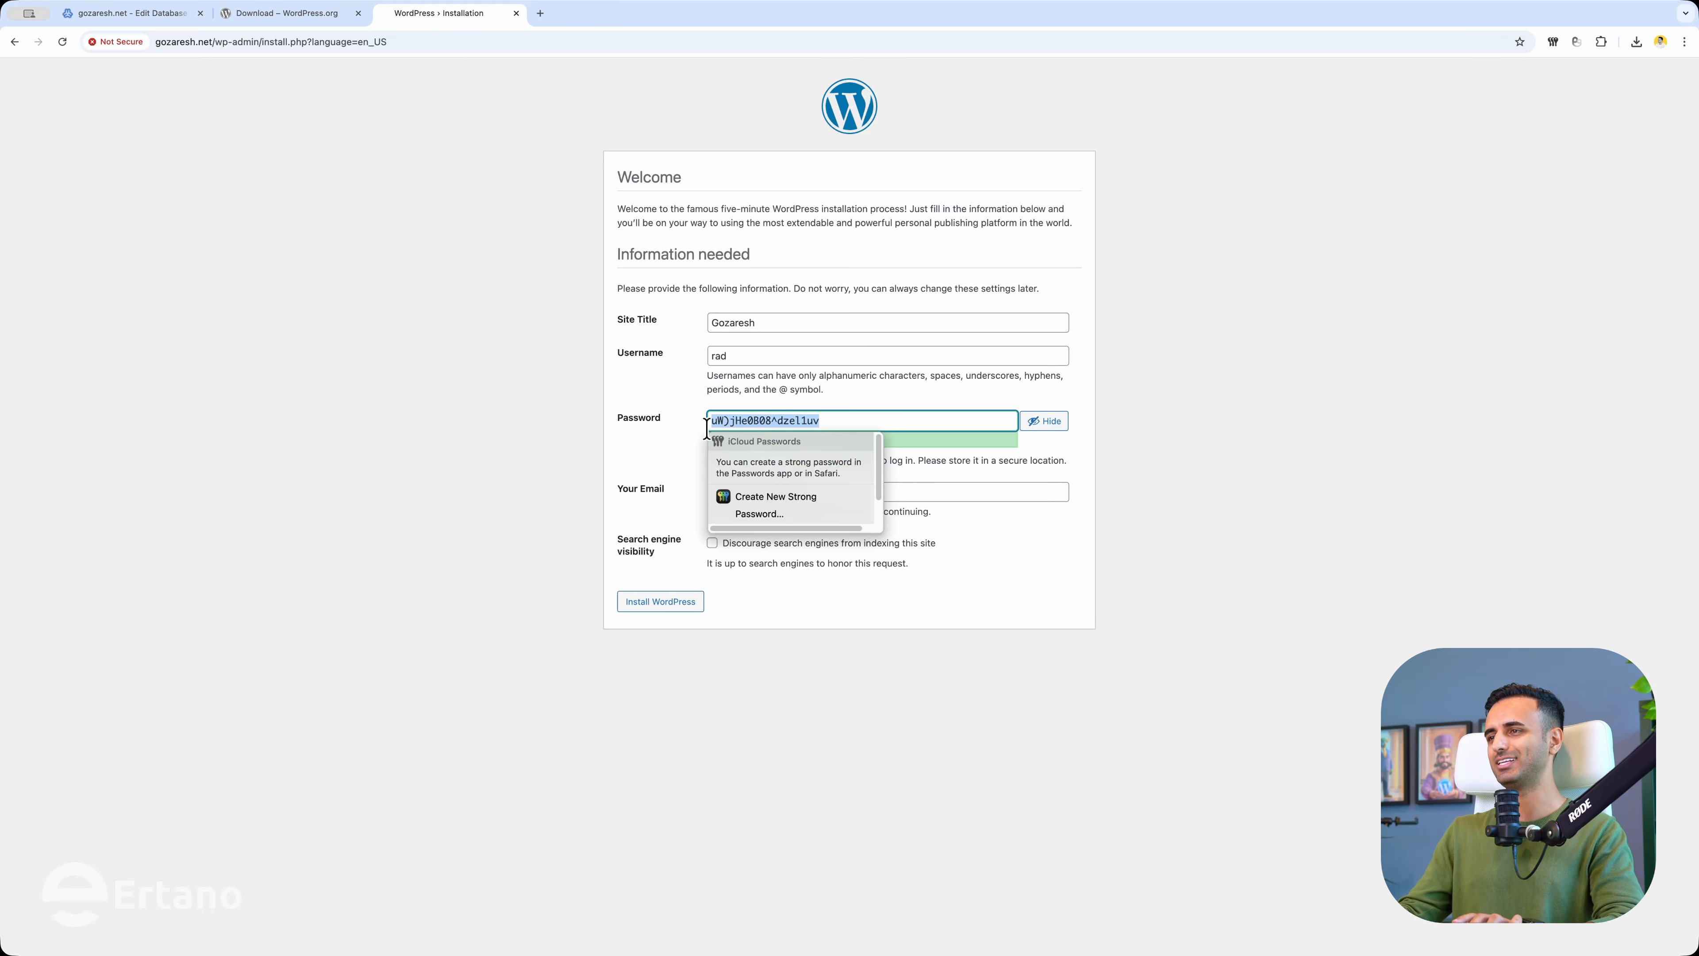
pyautogui.click(516, 446)
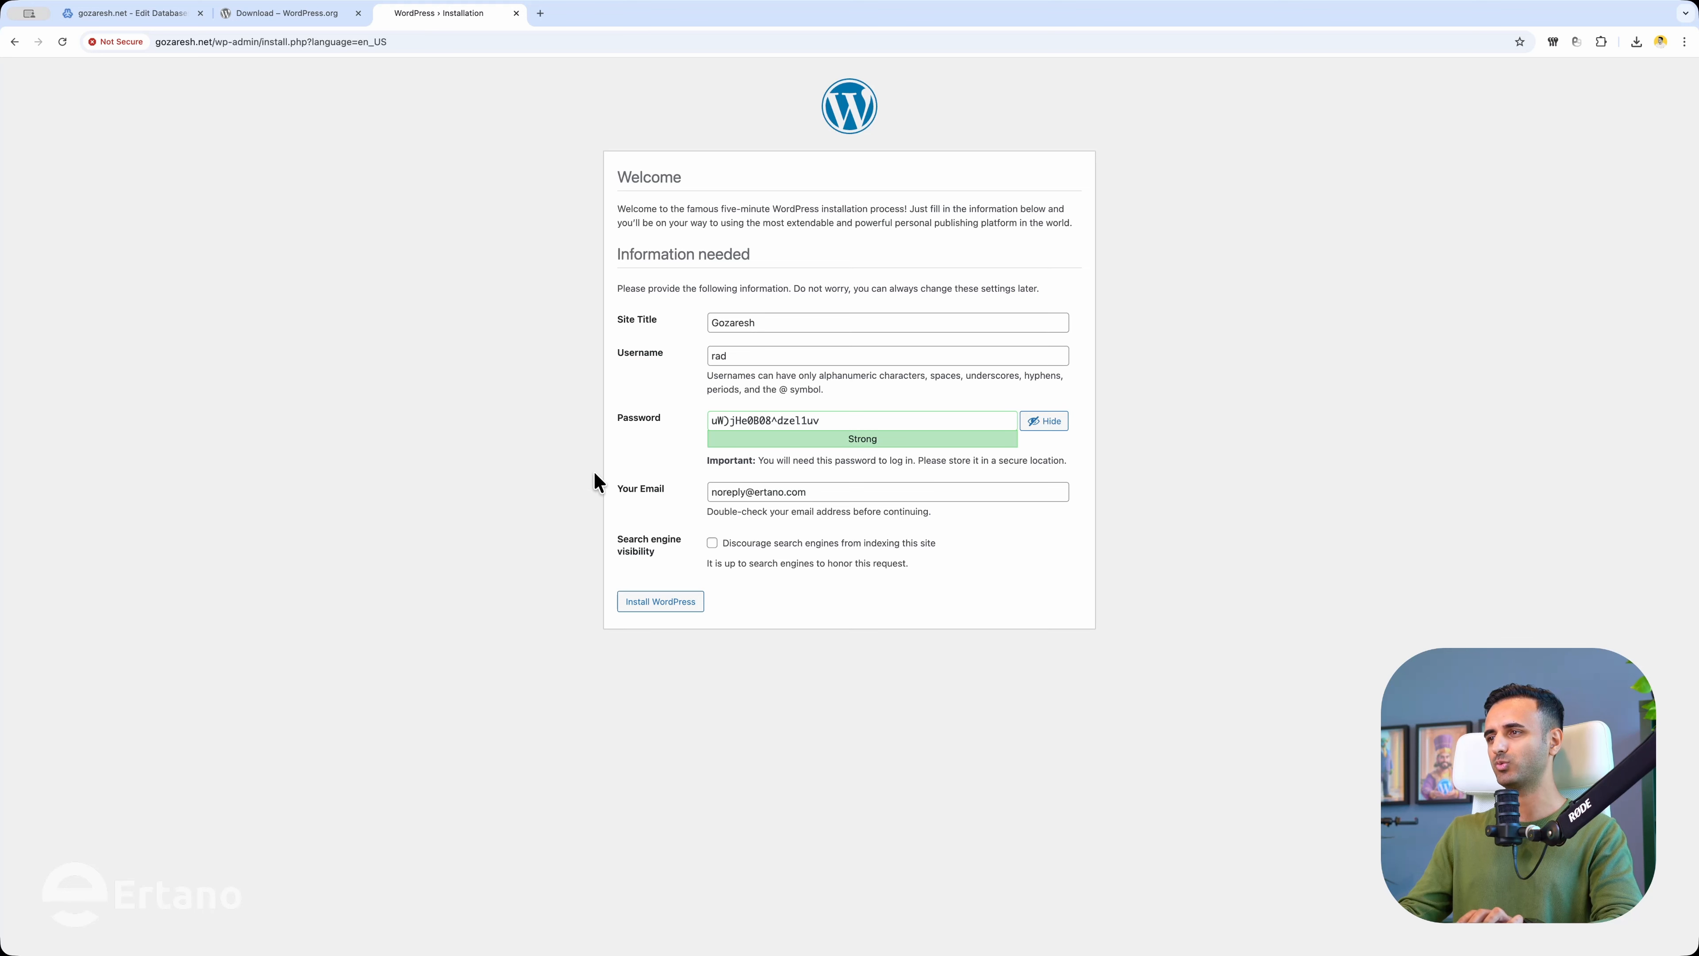
# Install WordPress, log in with the admin username and password, and visit the Gozaresh site.
pyautogui.click(658, 602)
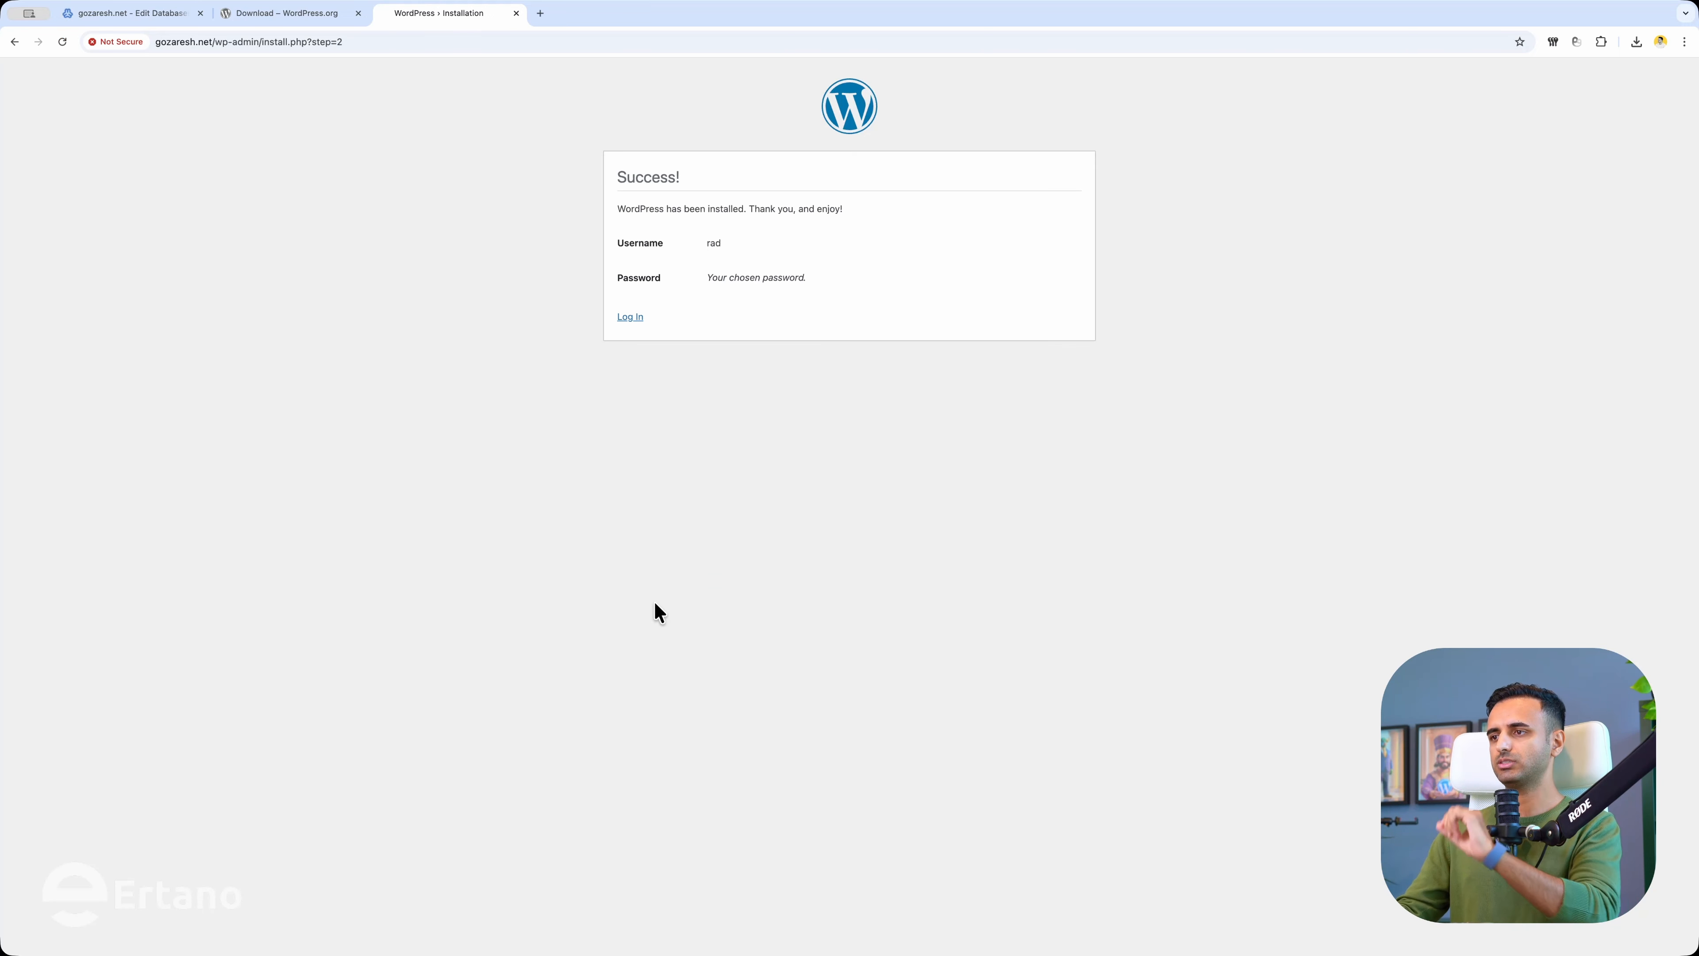
pyautogui.click(629, 319)
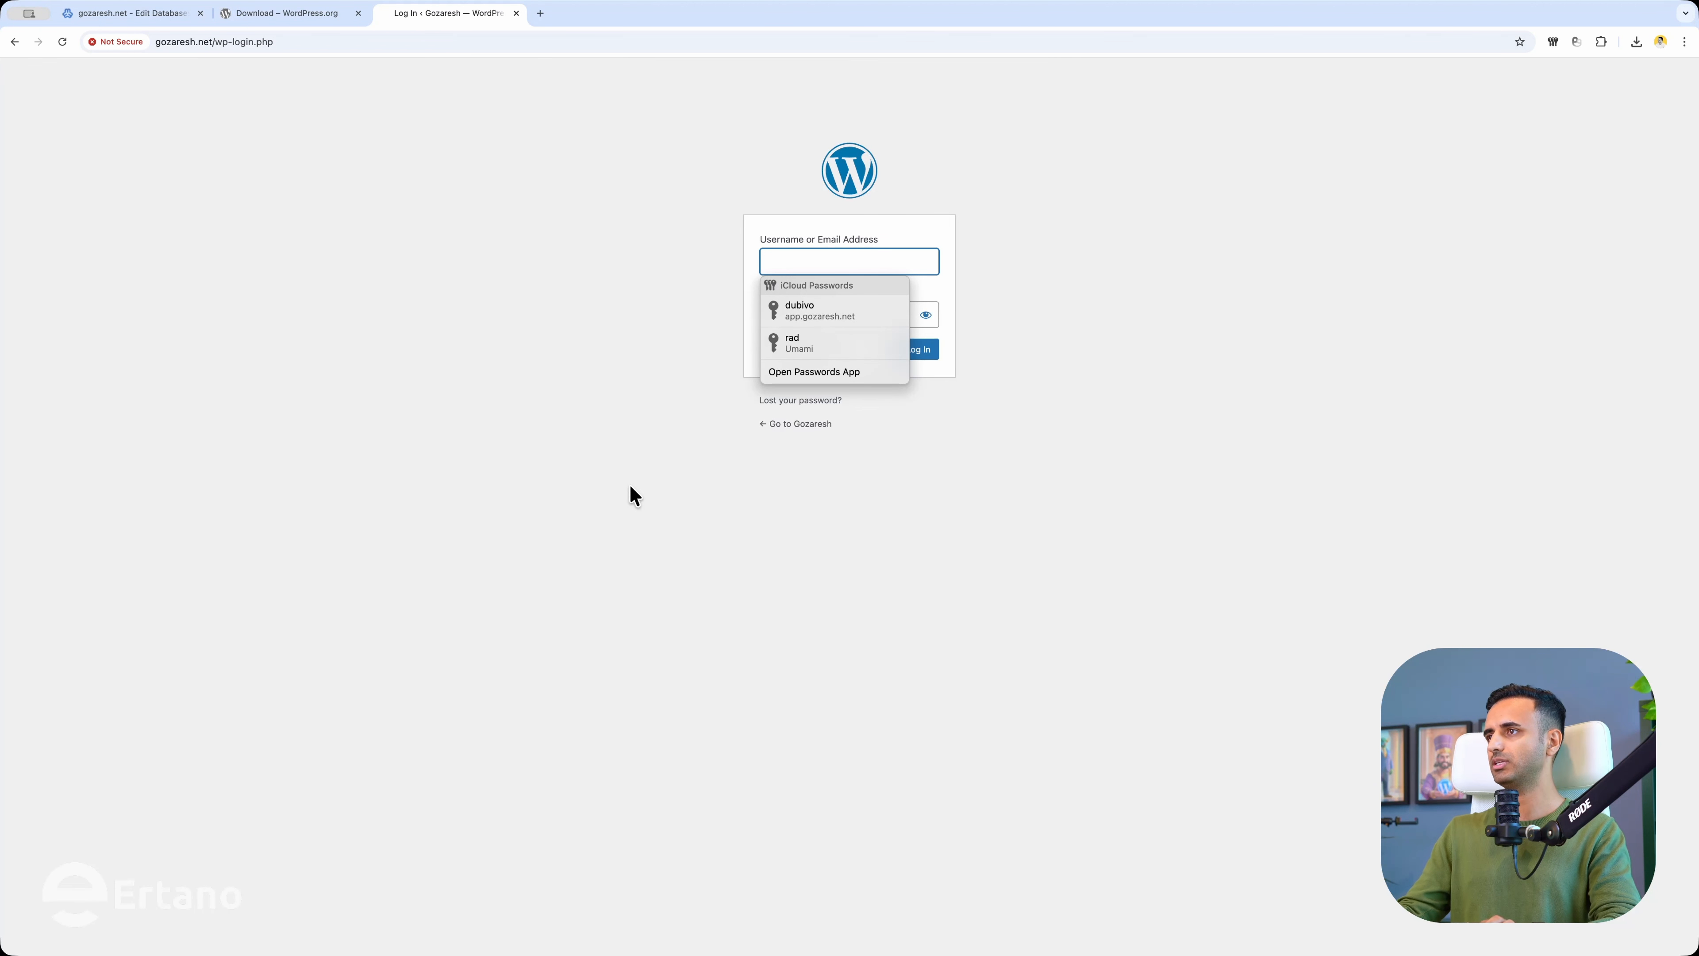
pyautogui.write('rad')
pyautogui.press('Tab')
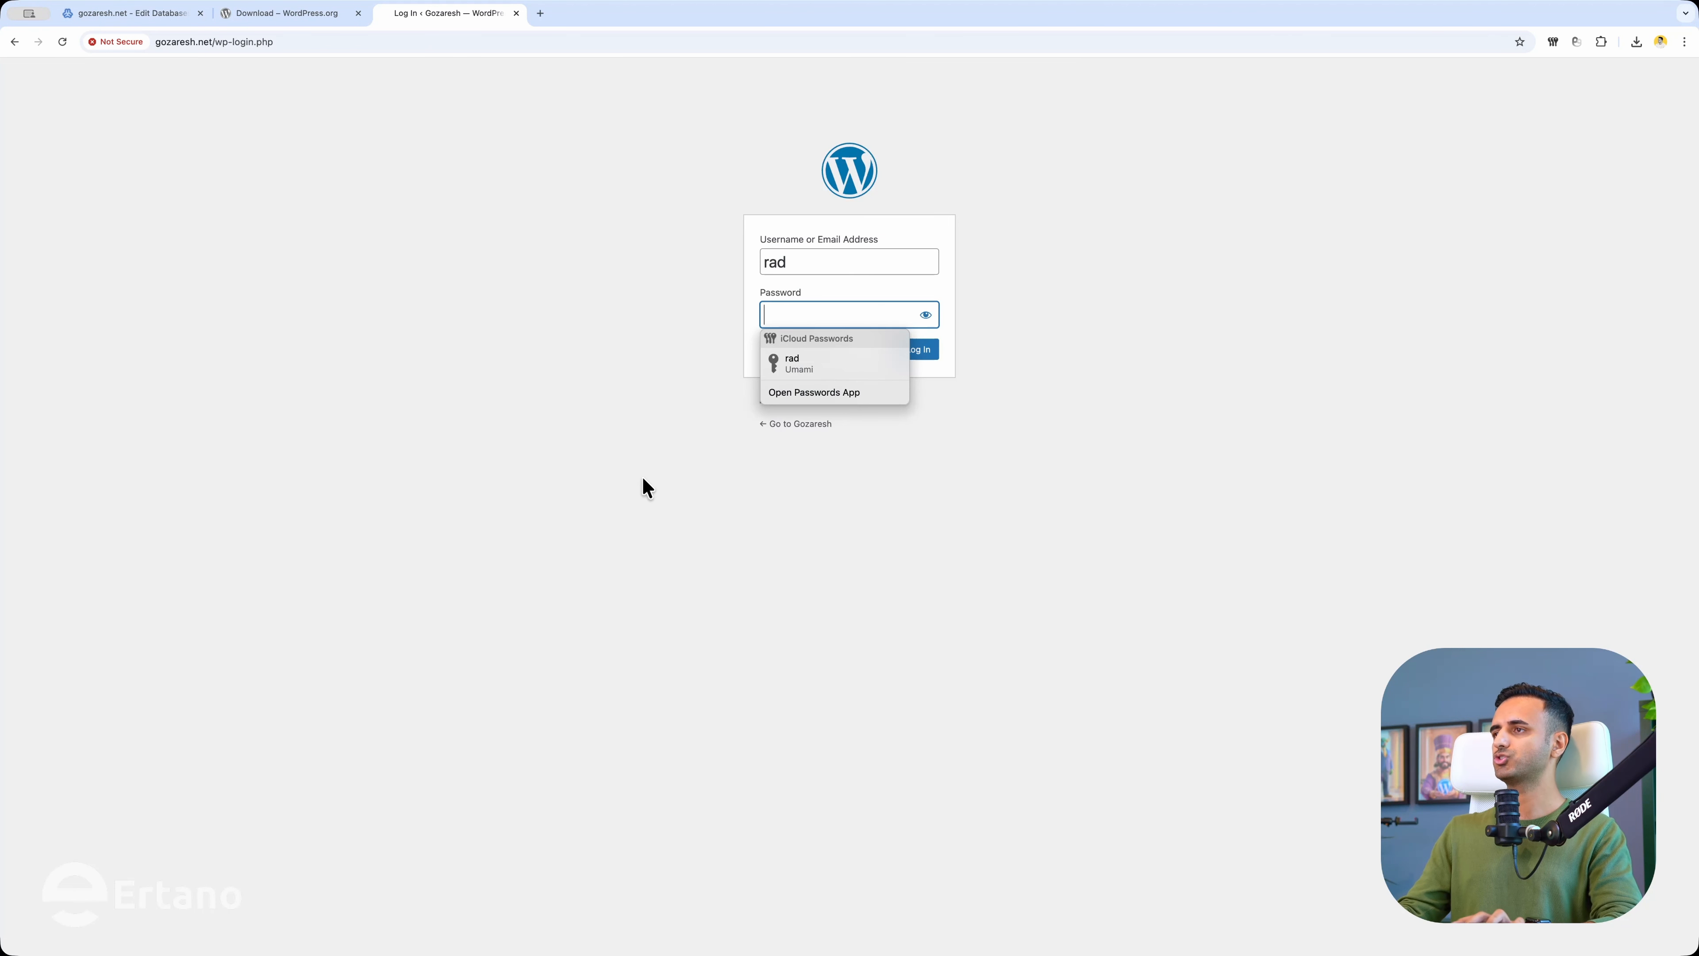
pyautogui.press('super+v')
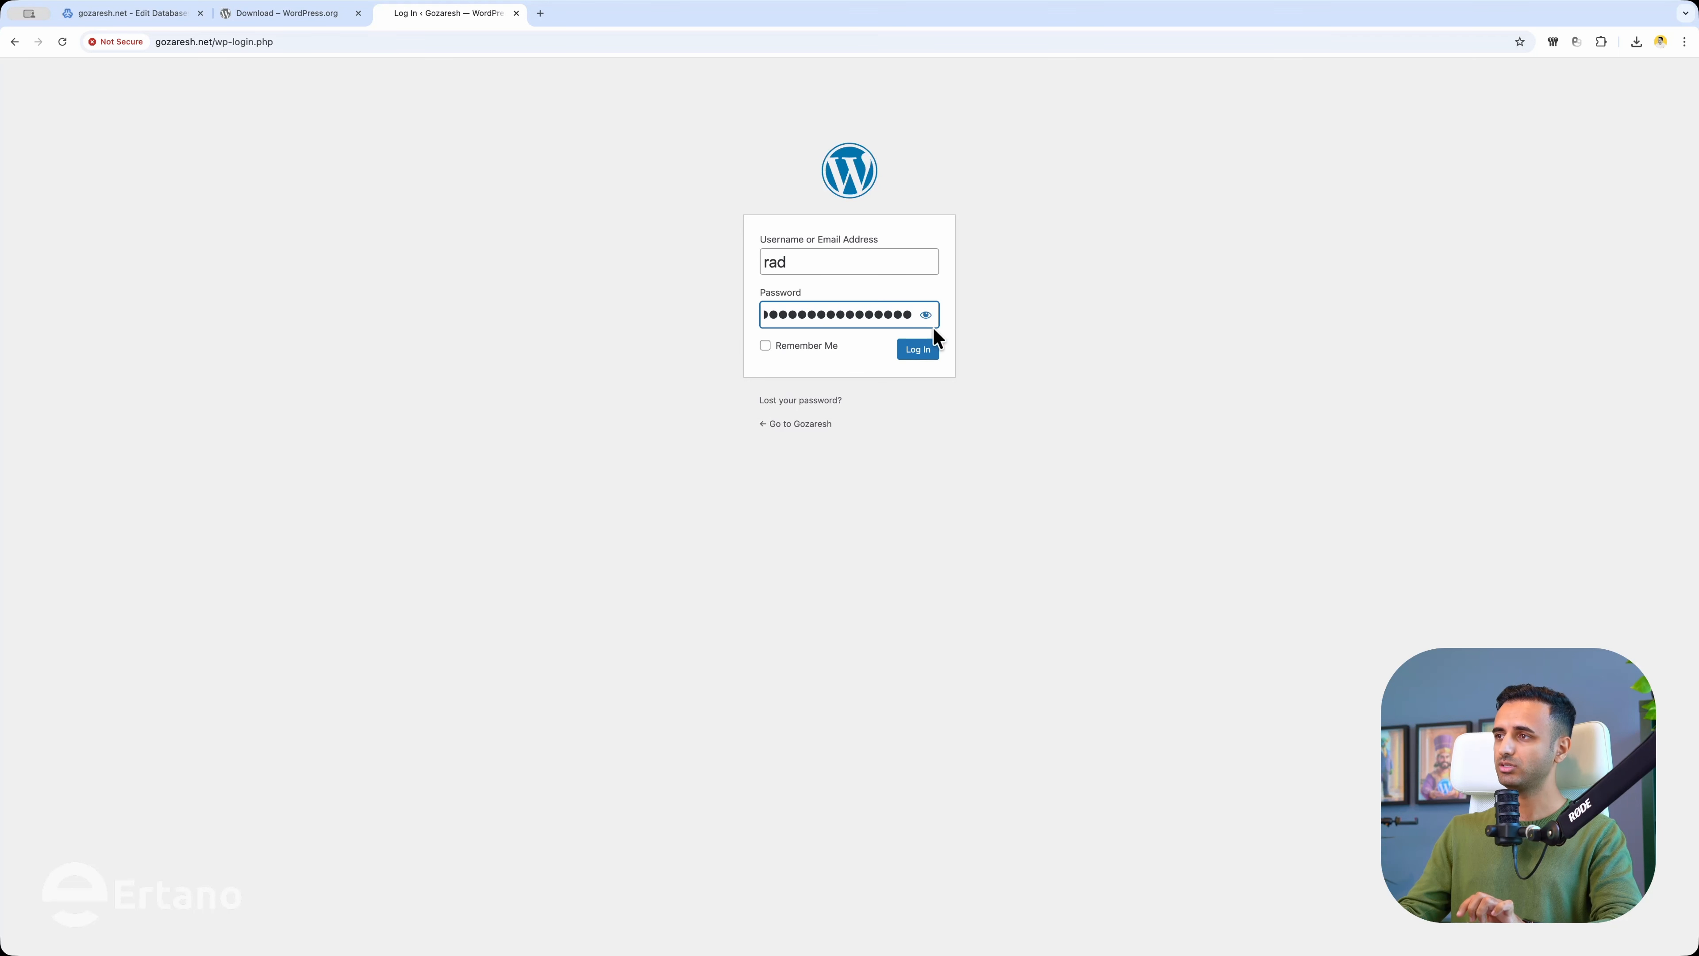
pyautogui.click(918, 353)
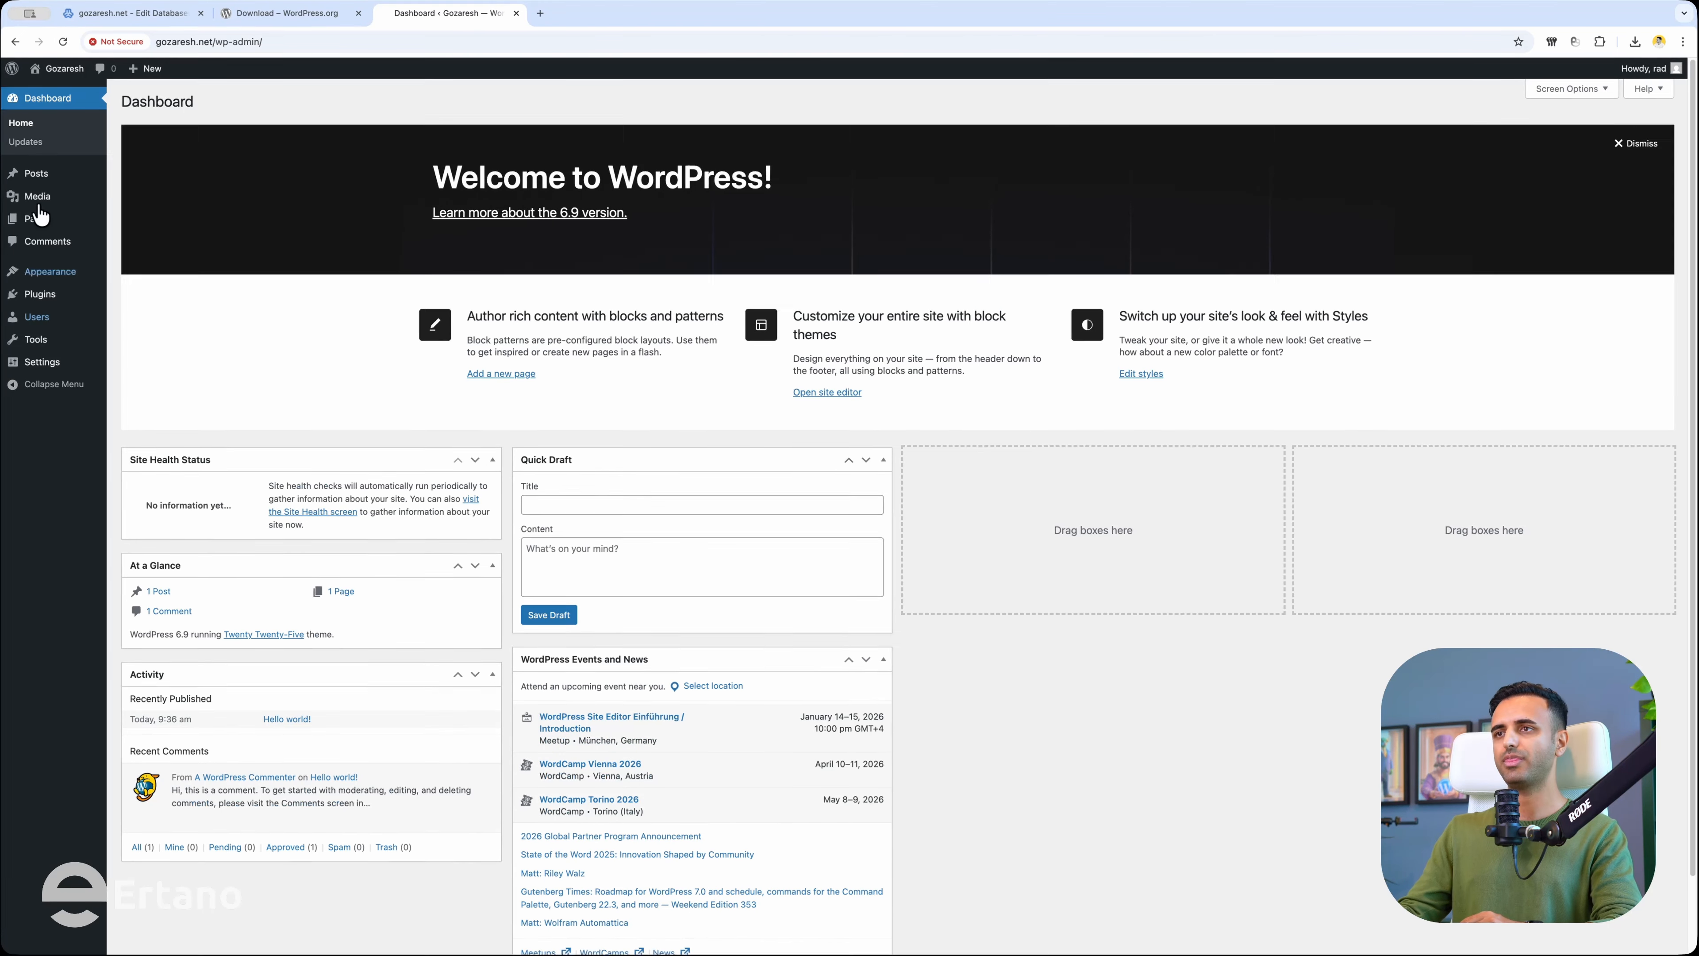
pyautogui.click(70, 91)
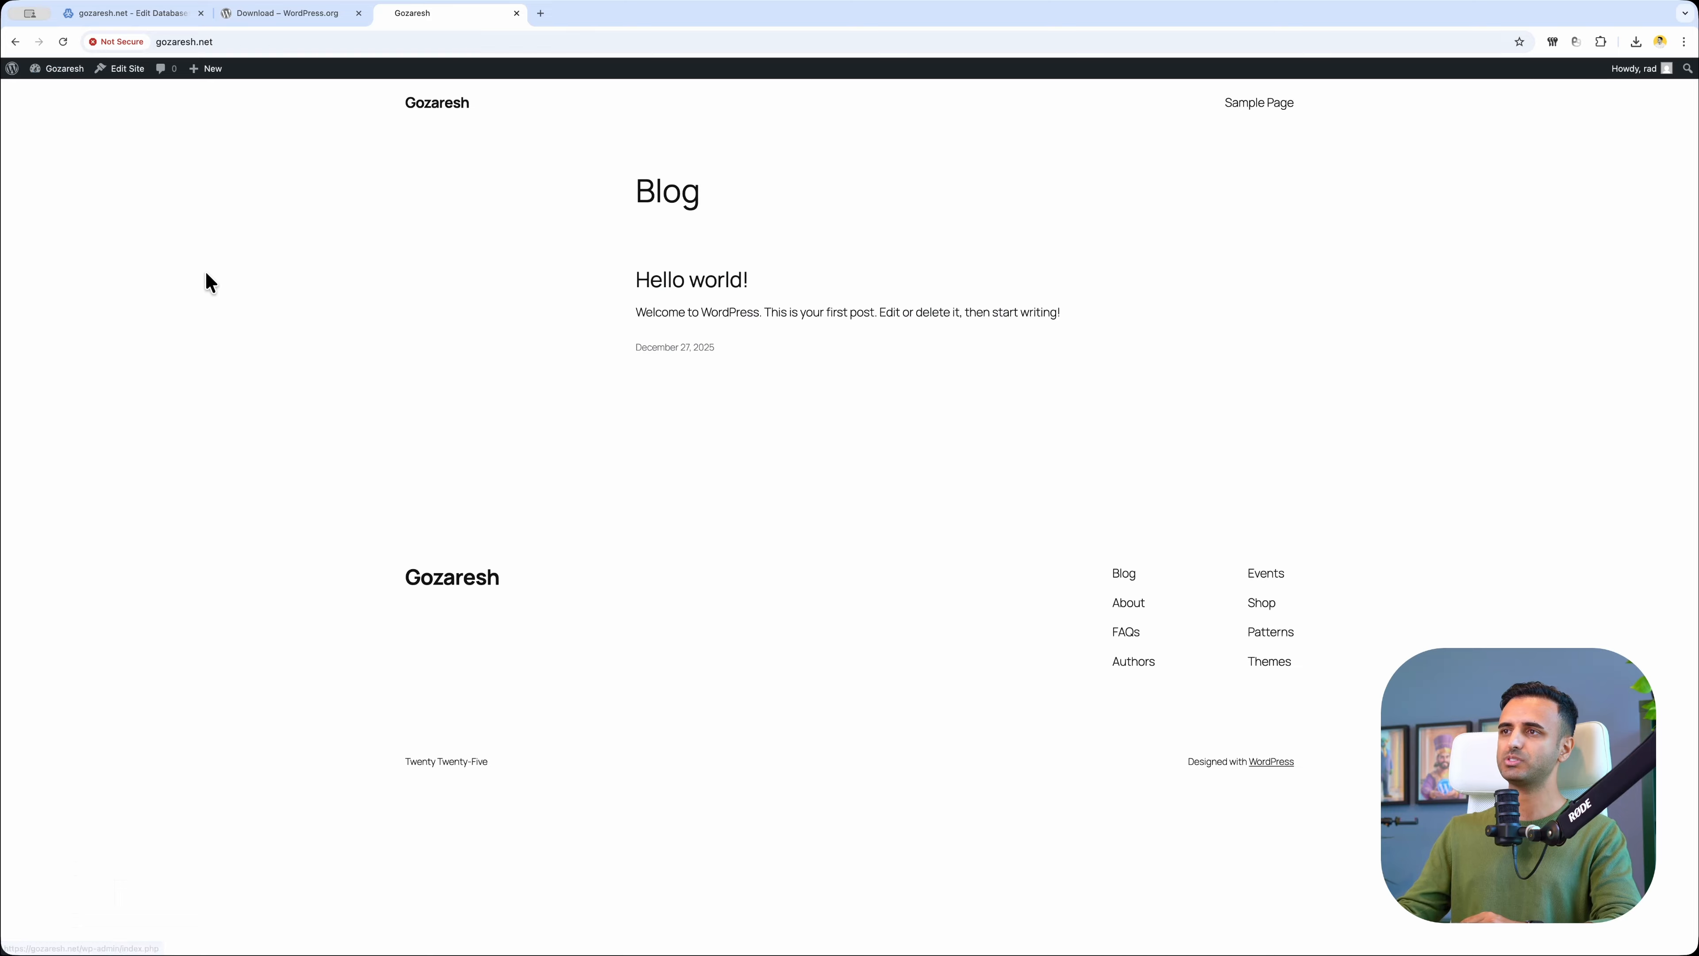